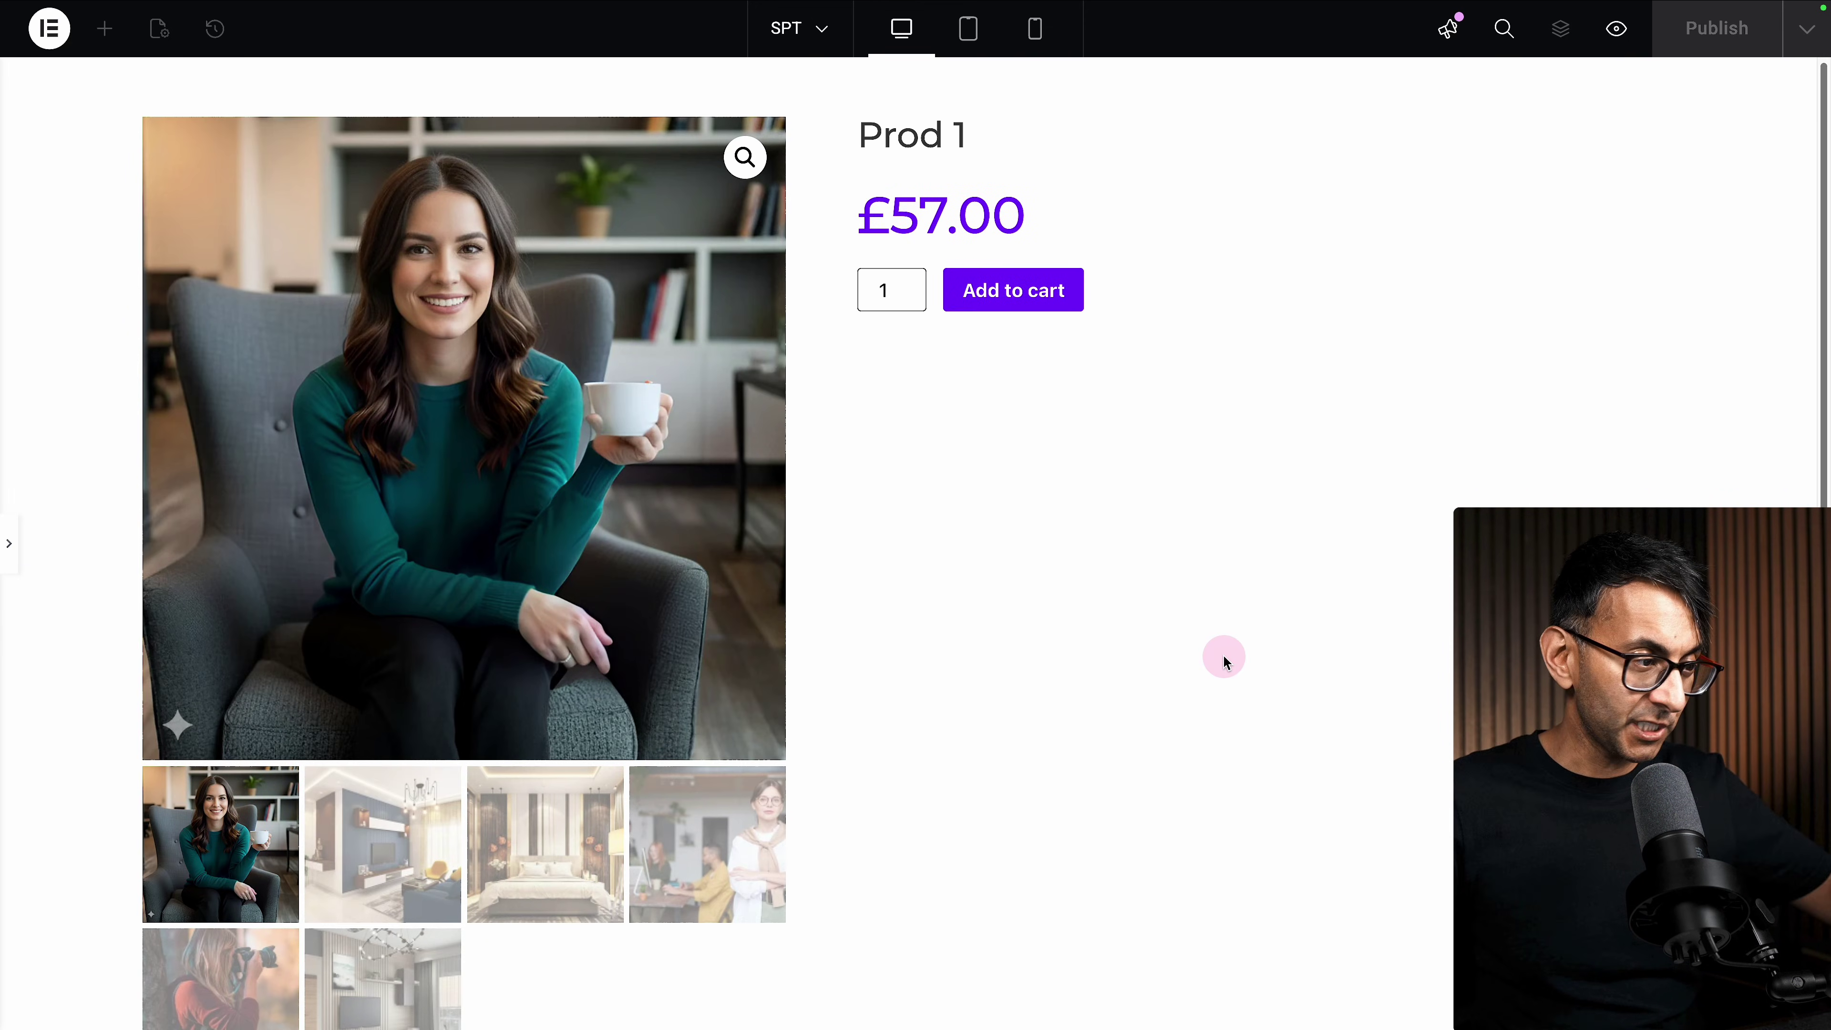
# Preview the Prod 1 gallery on desktop by switching through its thumbnails to compare the main image sizes.
pyautogui.click(396, 869)
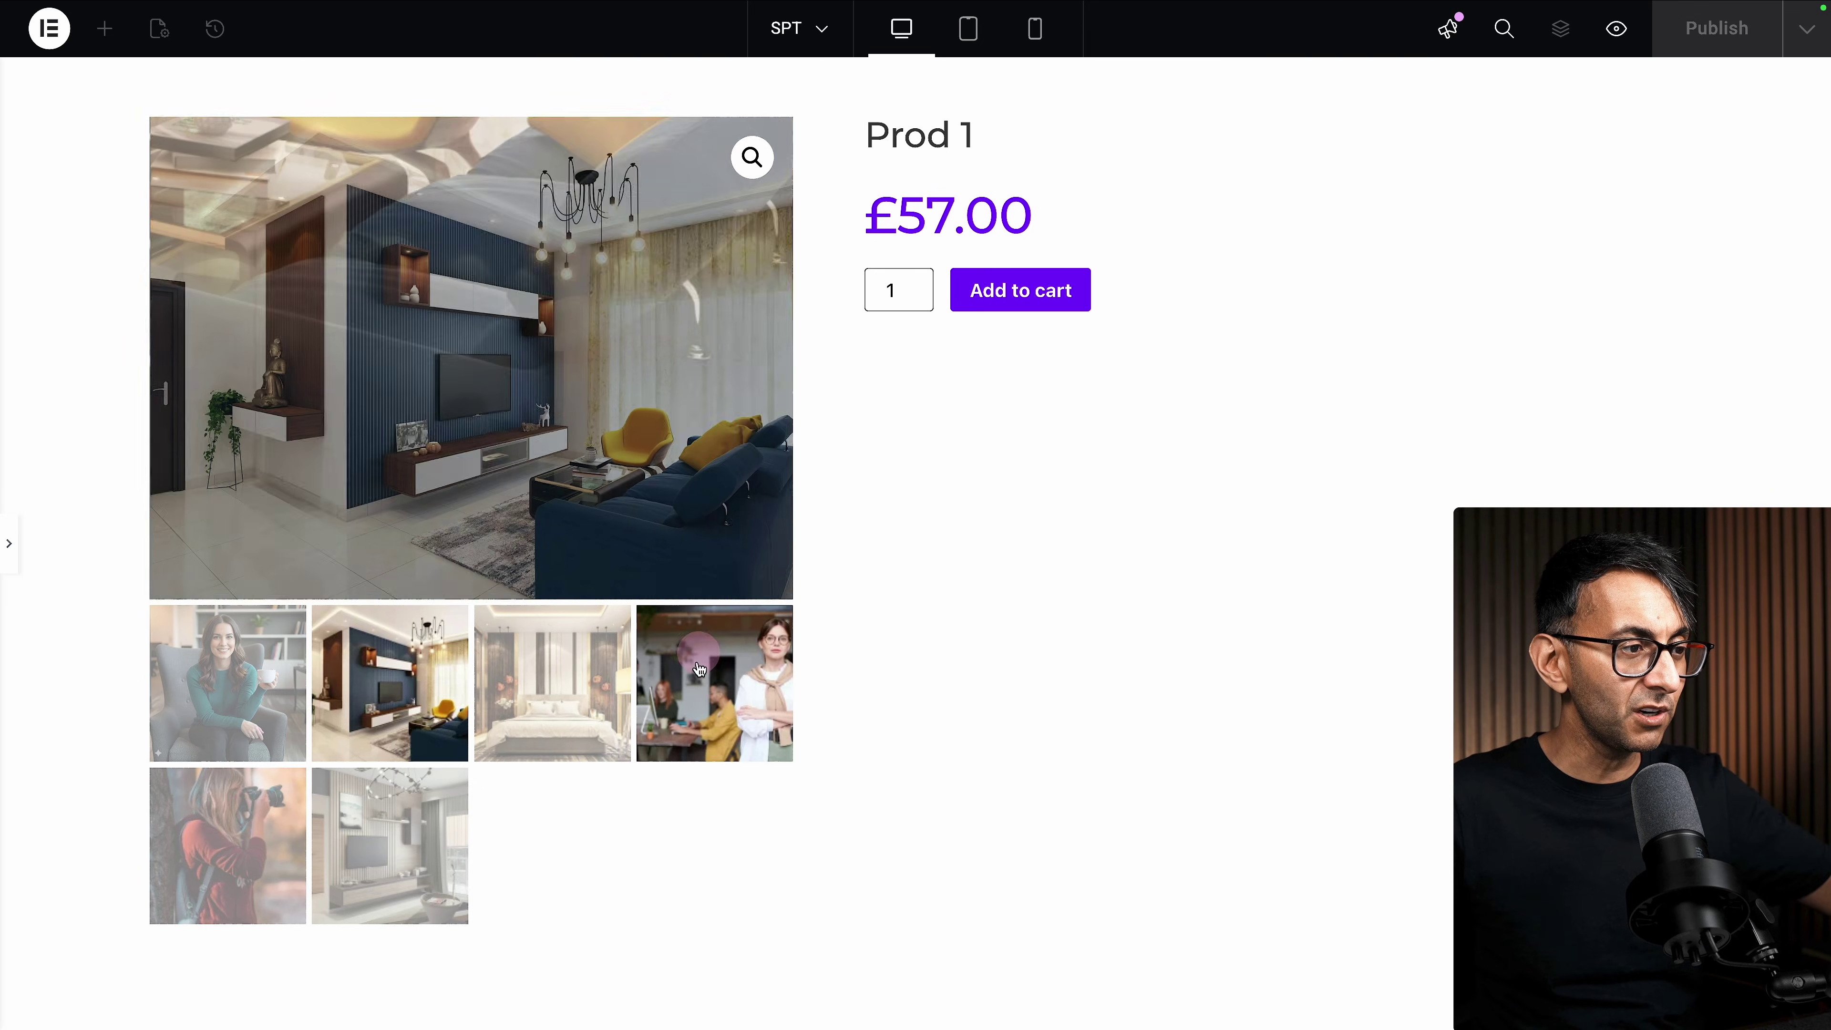
pyautogui.click(699, 669)
pyautogui.click(597, 647)
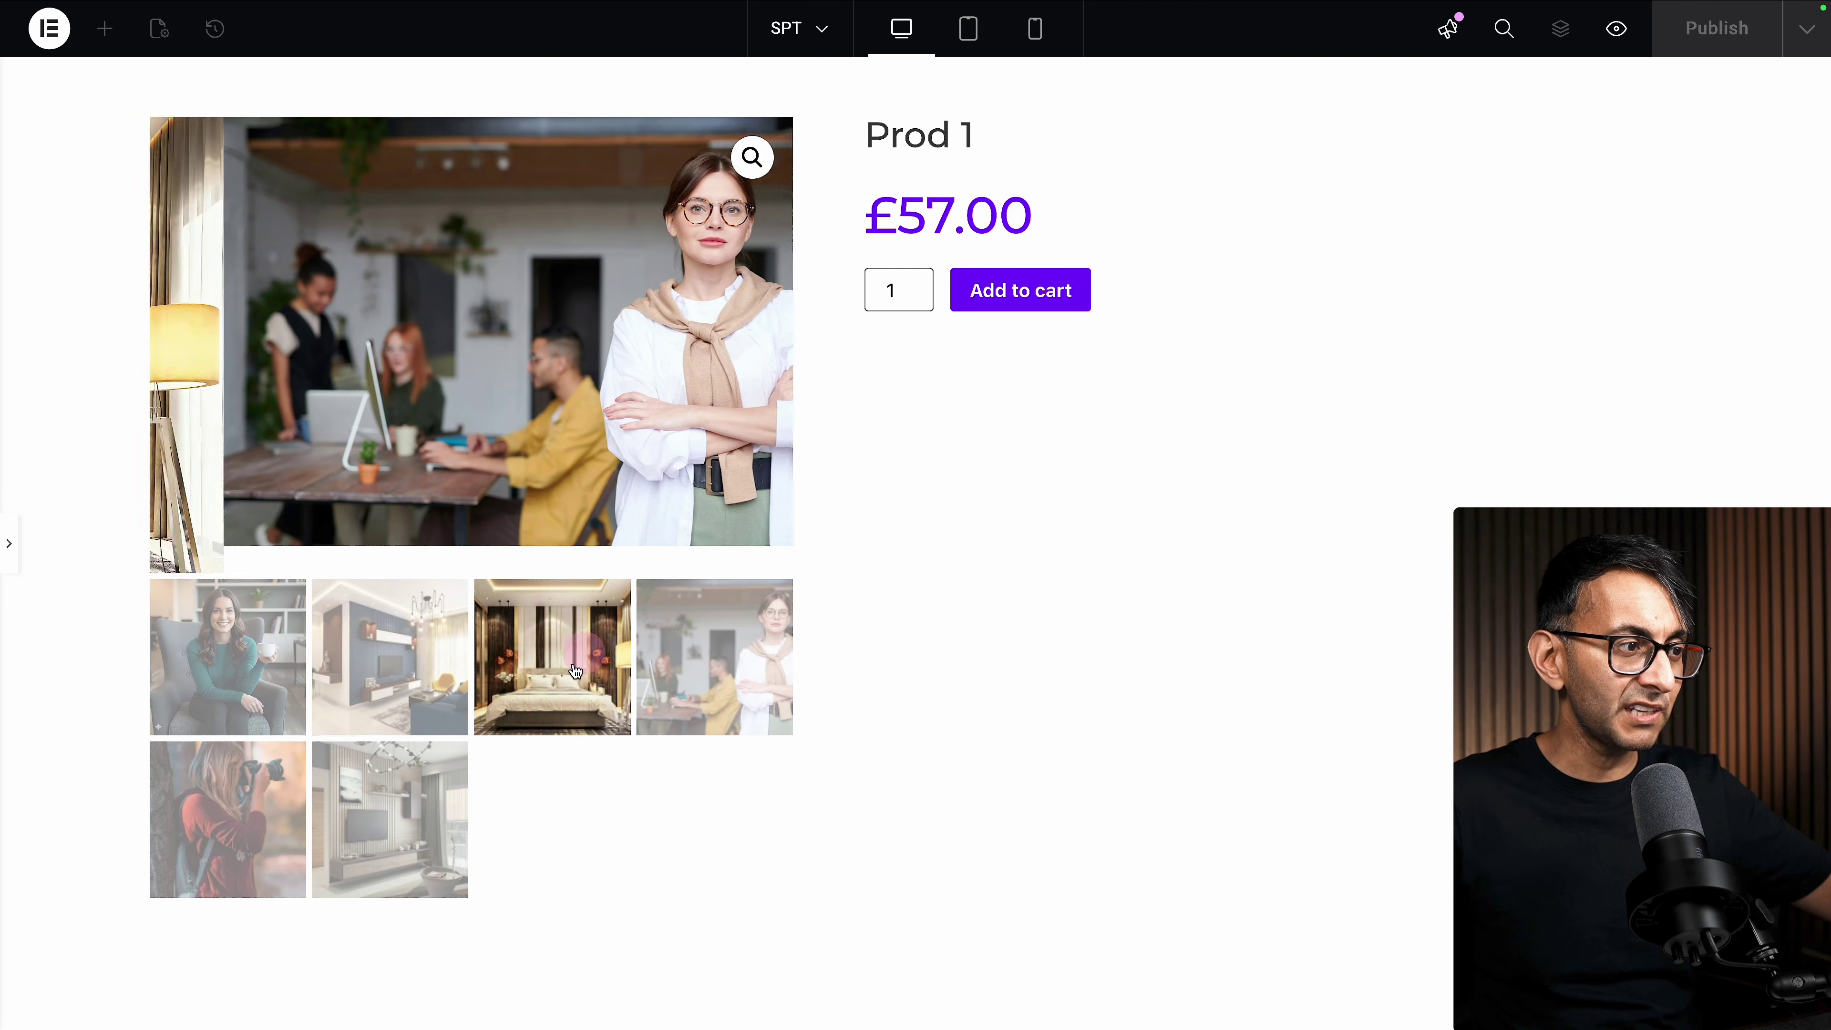
pyautogui.click(390, 844)
pyautogui.click(237, 844)
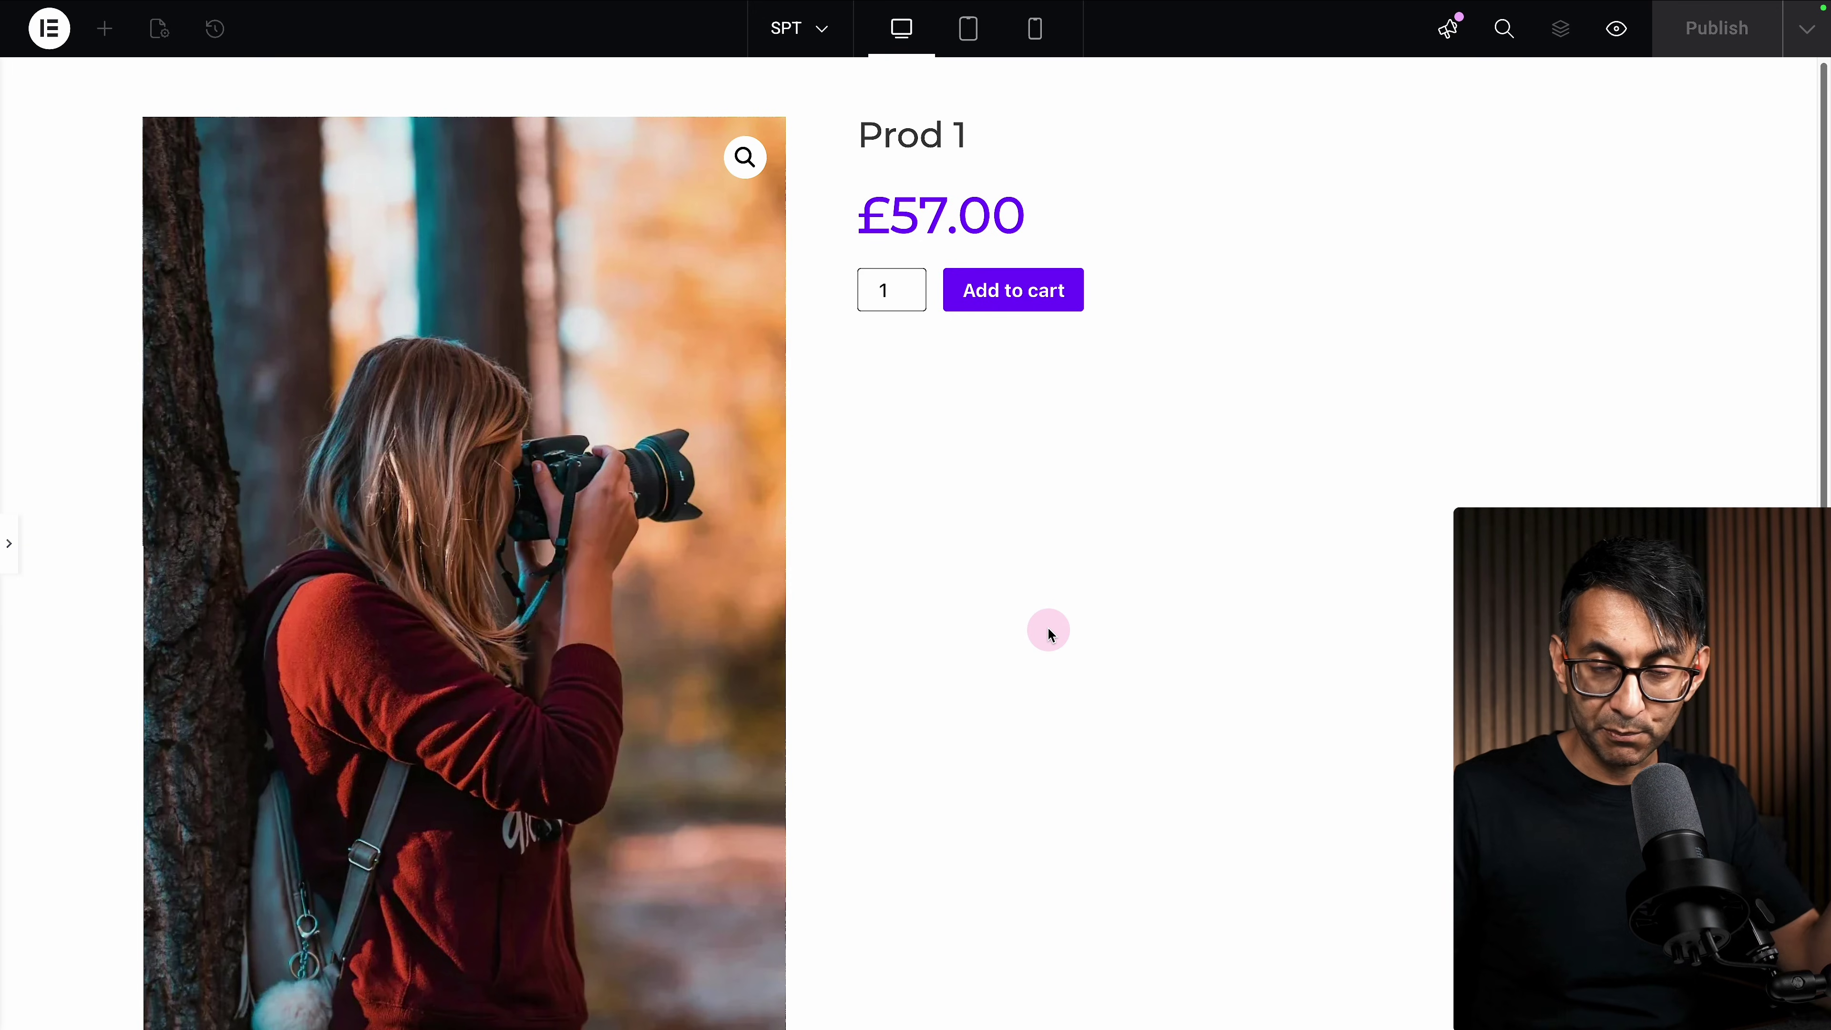
pyautogui.scroll(-4, 1050, 634)
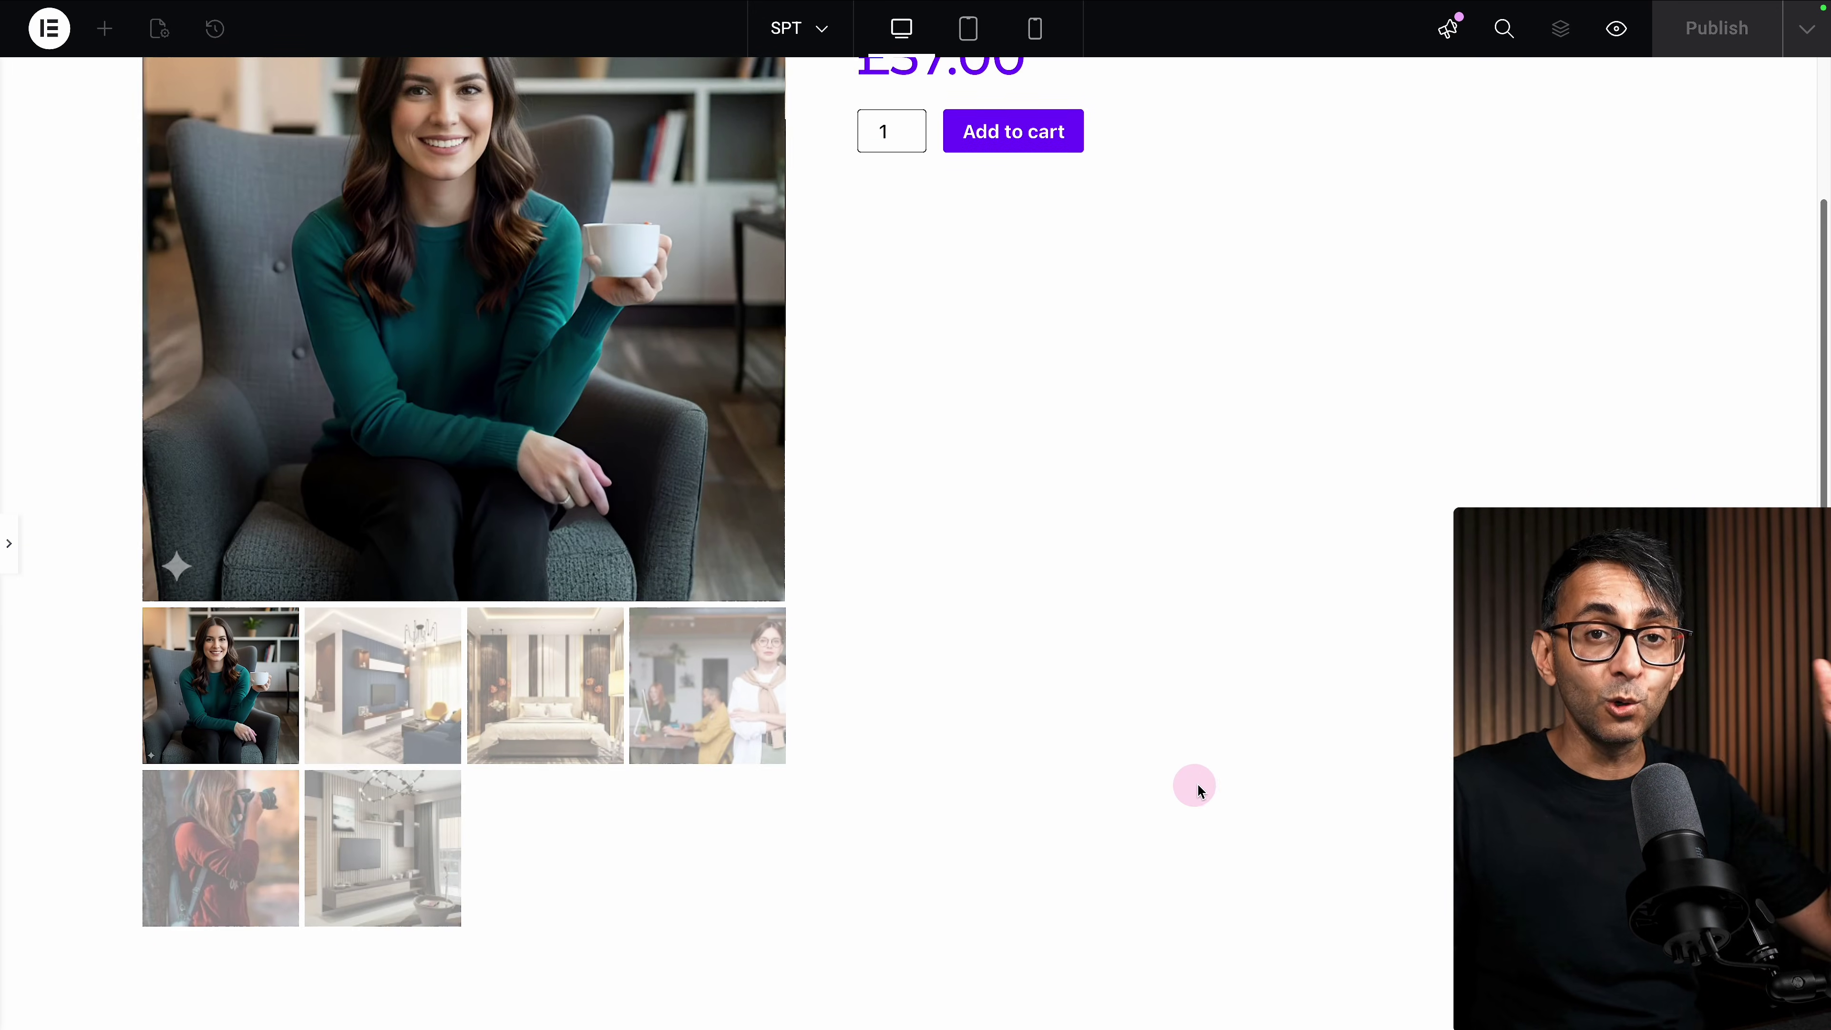
# Add the custom CSS for the woo-images-bottom and woo-images-right gallery classes to the Product Images widget.
pyautogui.hotkey('ctrl', 'p')
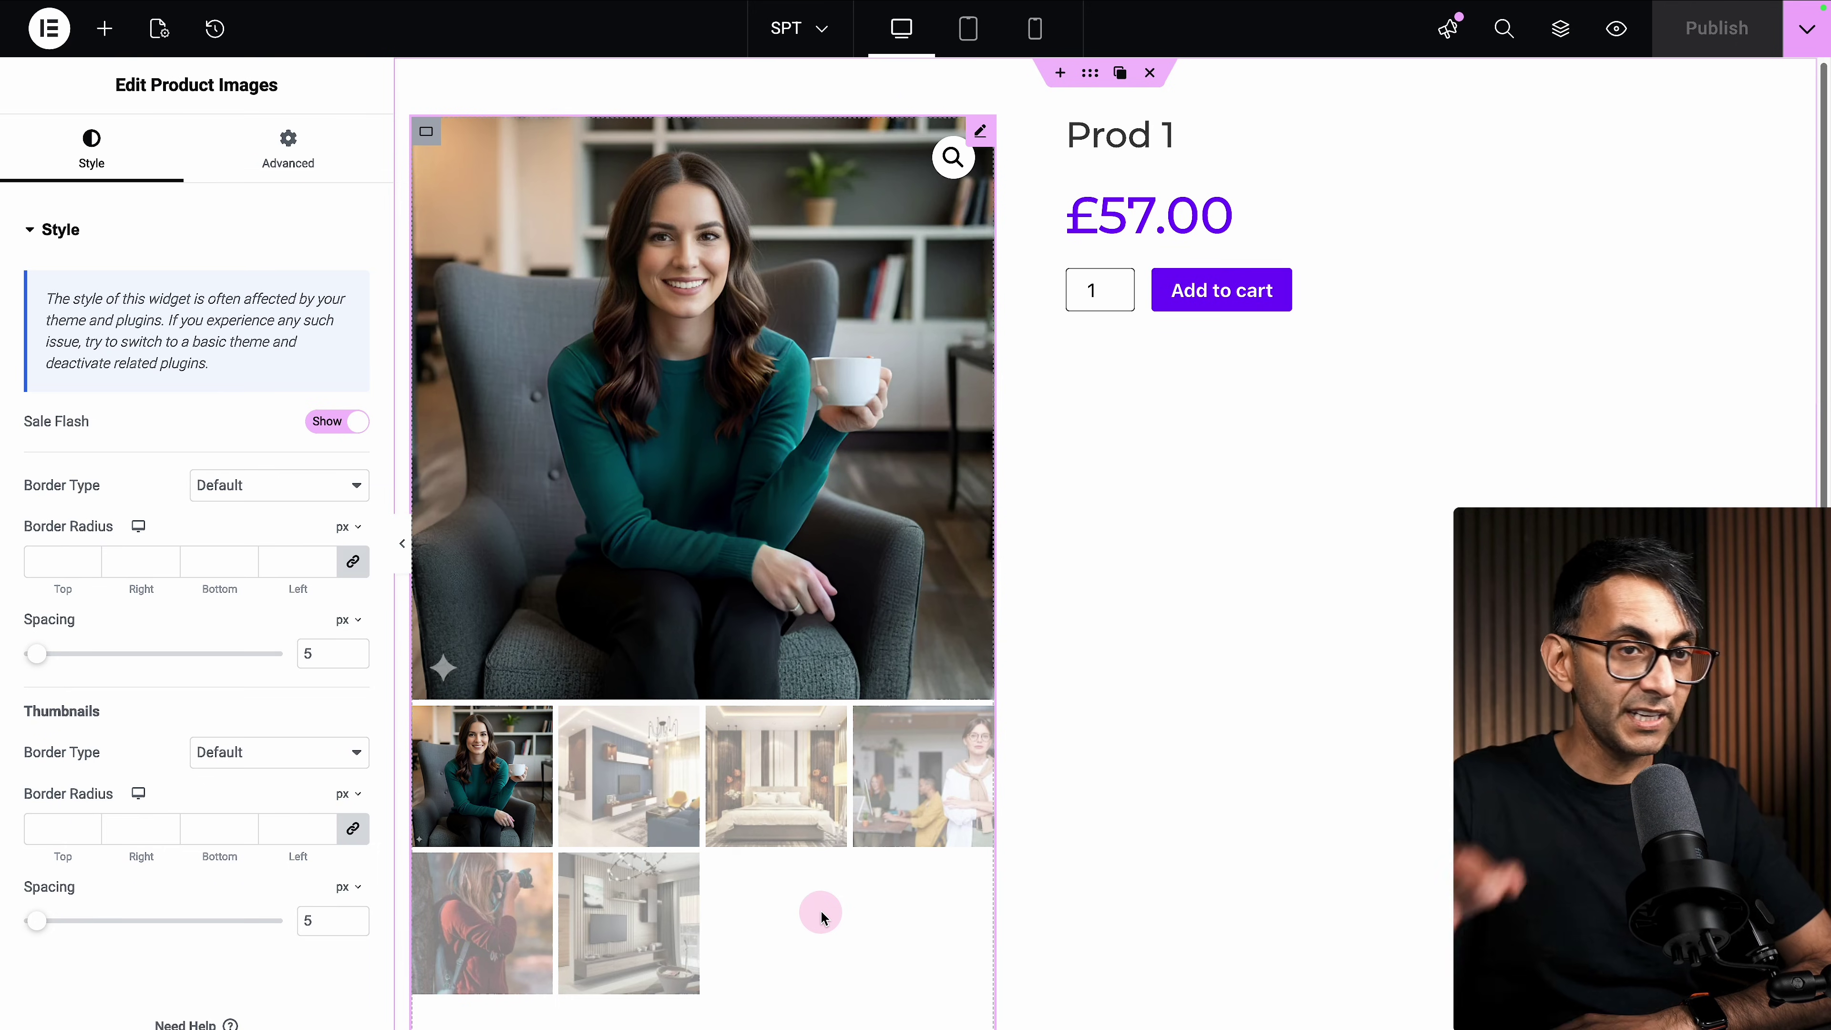
pyautogui.click(287, 148)
pyautogui.scroll(-10, 295, 601)
pyautogui.scroll(5, 245, 618)
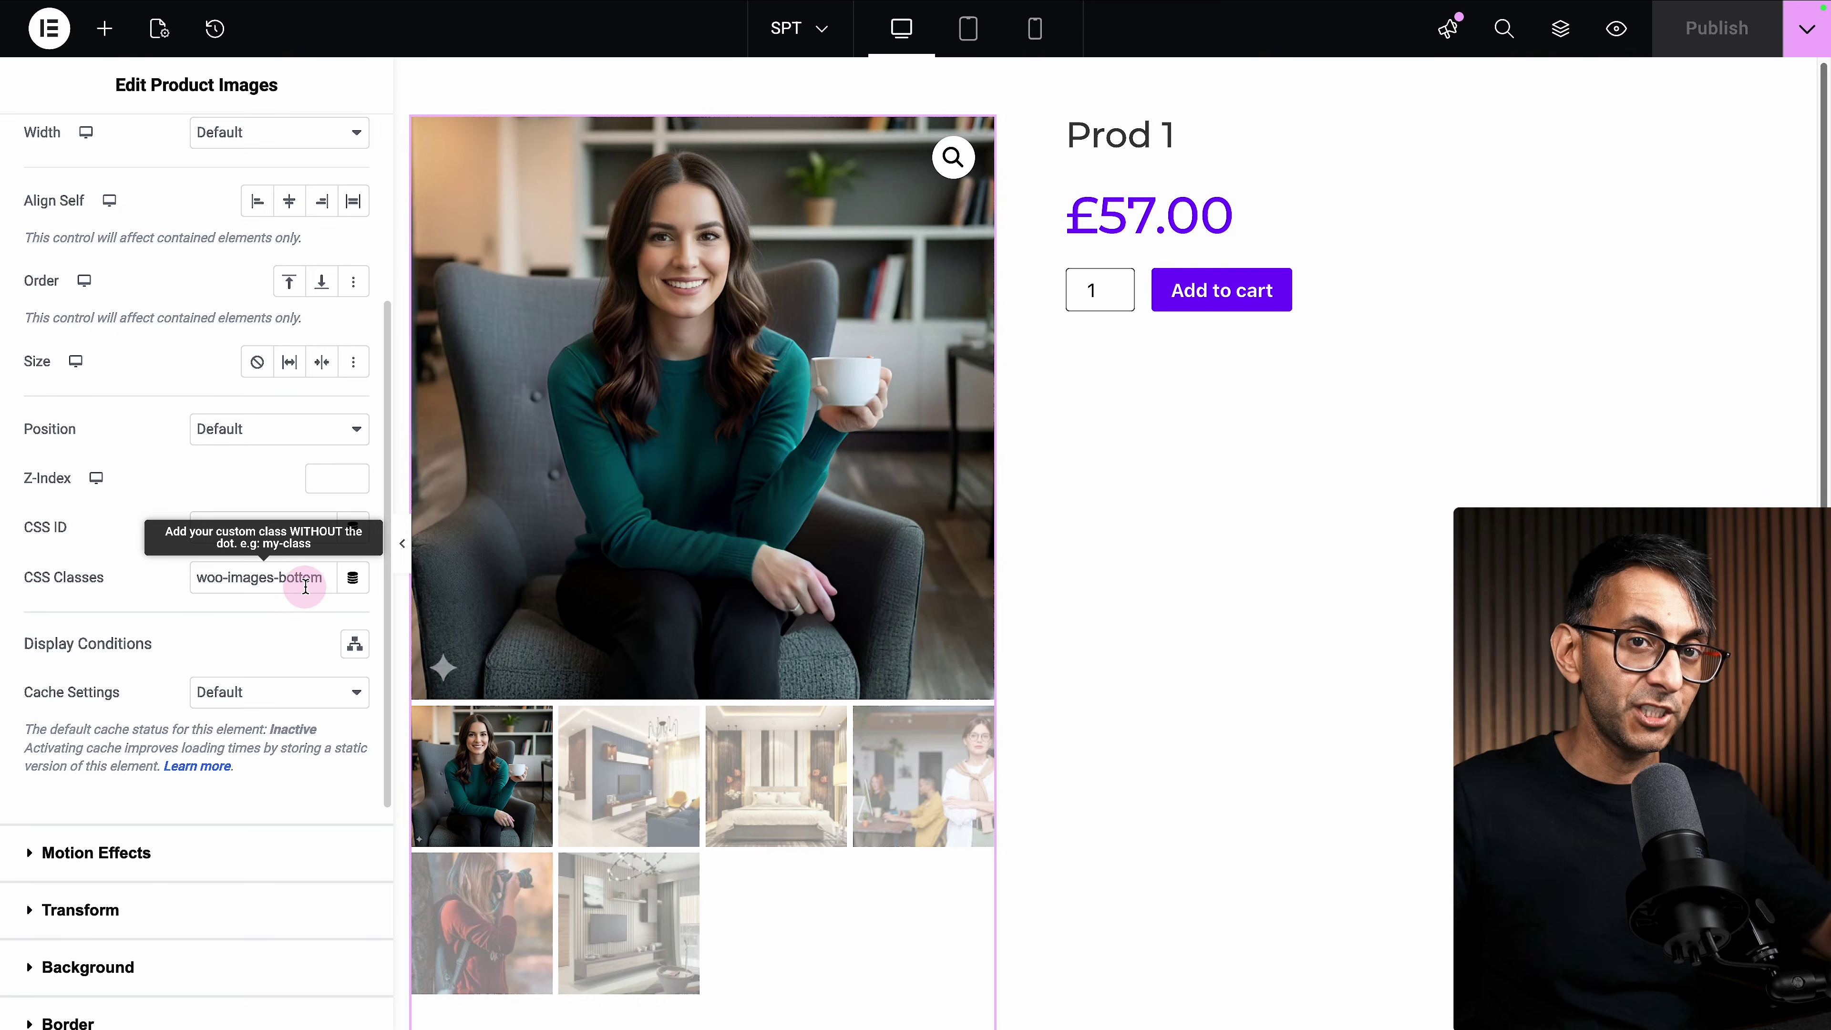
pyautogui.scroll(-5, 296, 594)
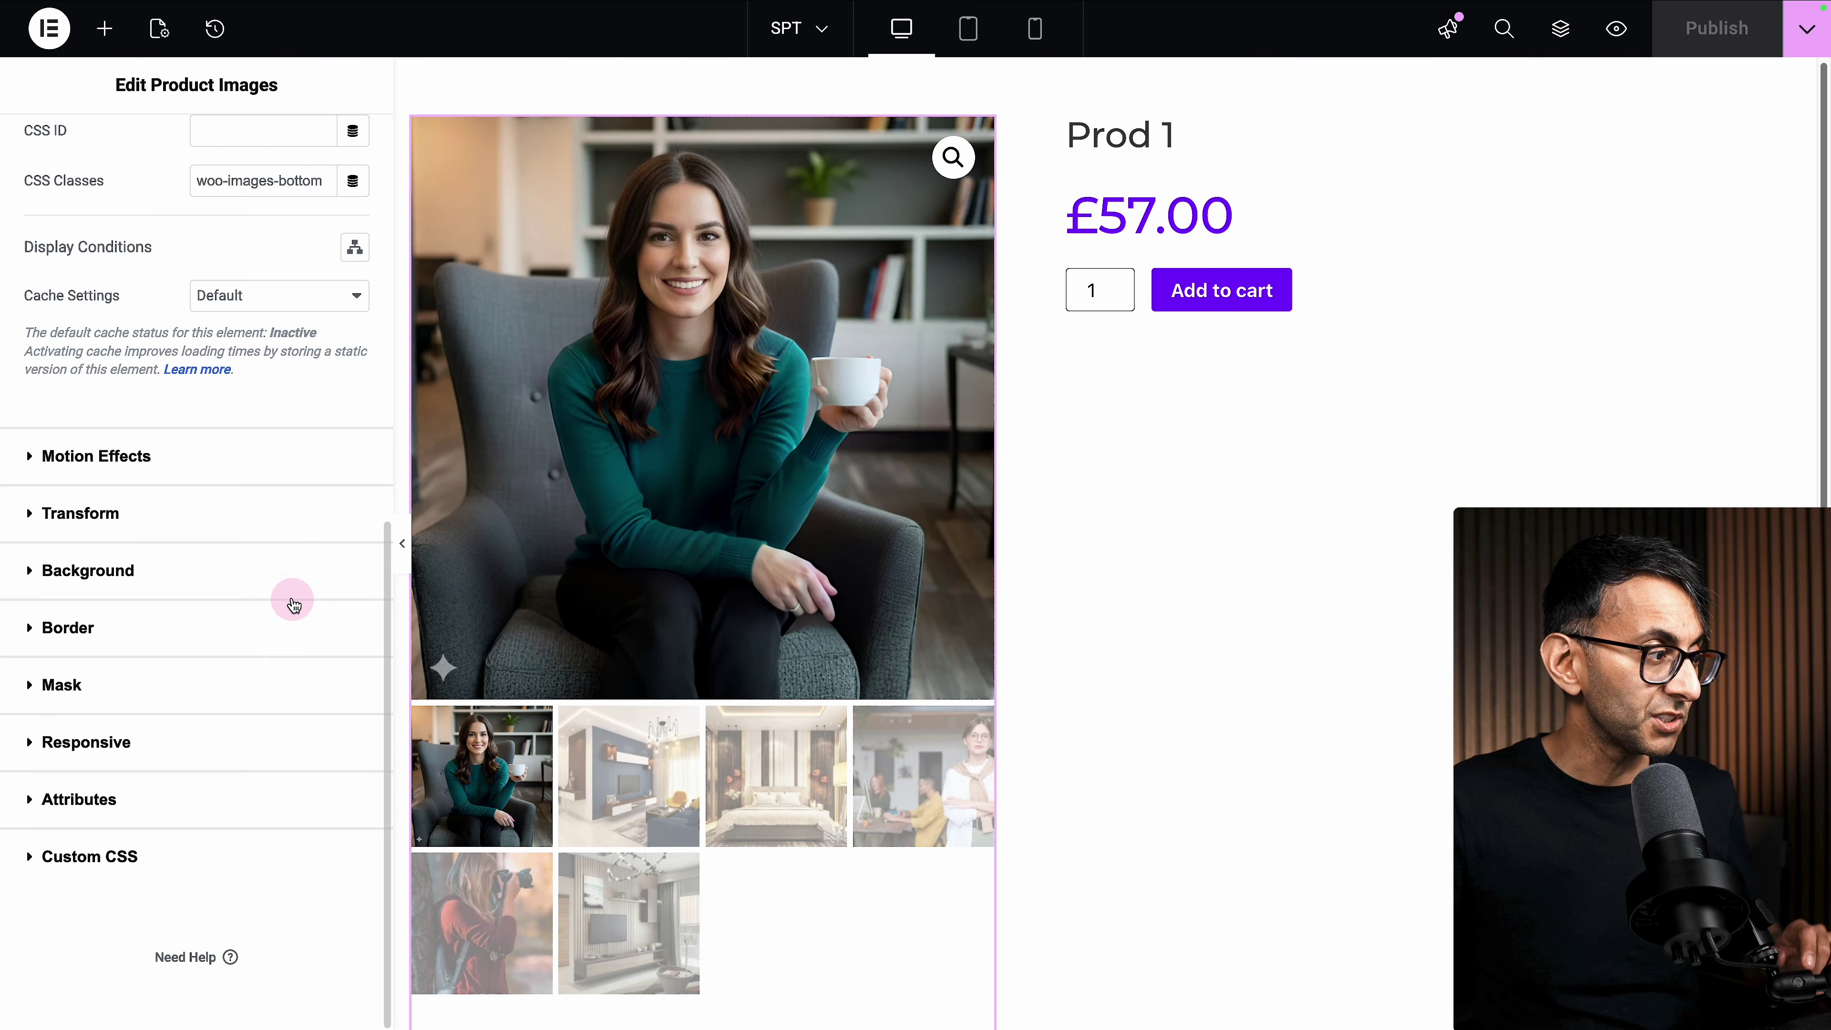
pyautogui.click(204, 857)
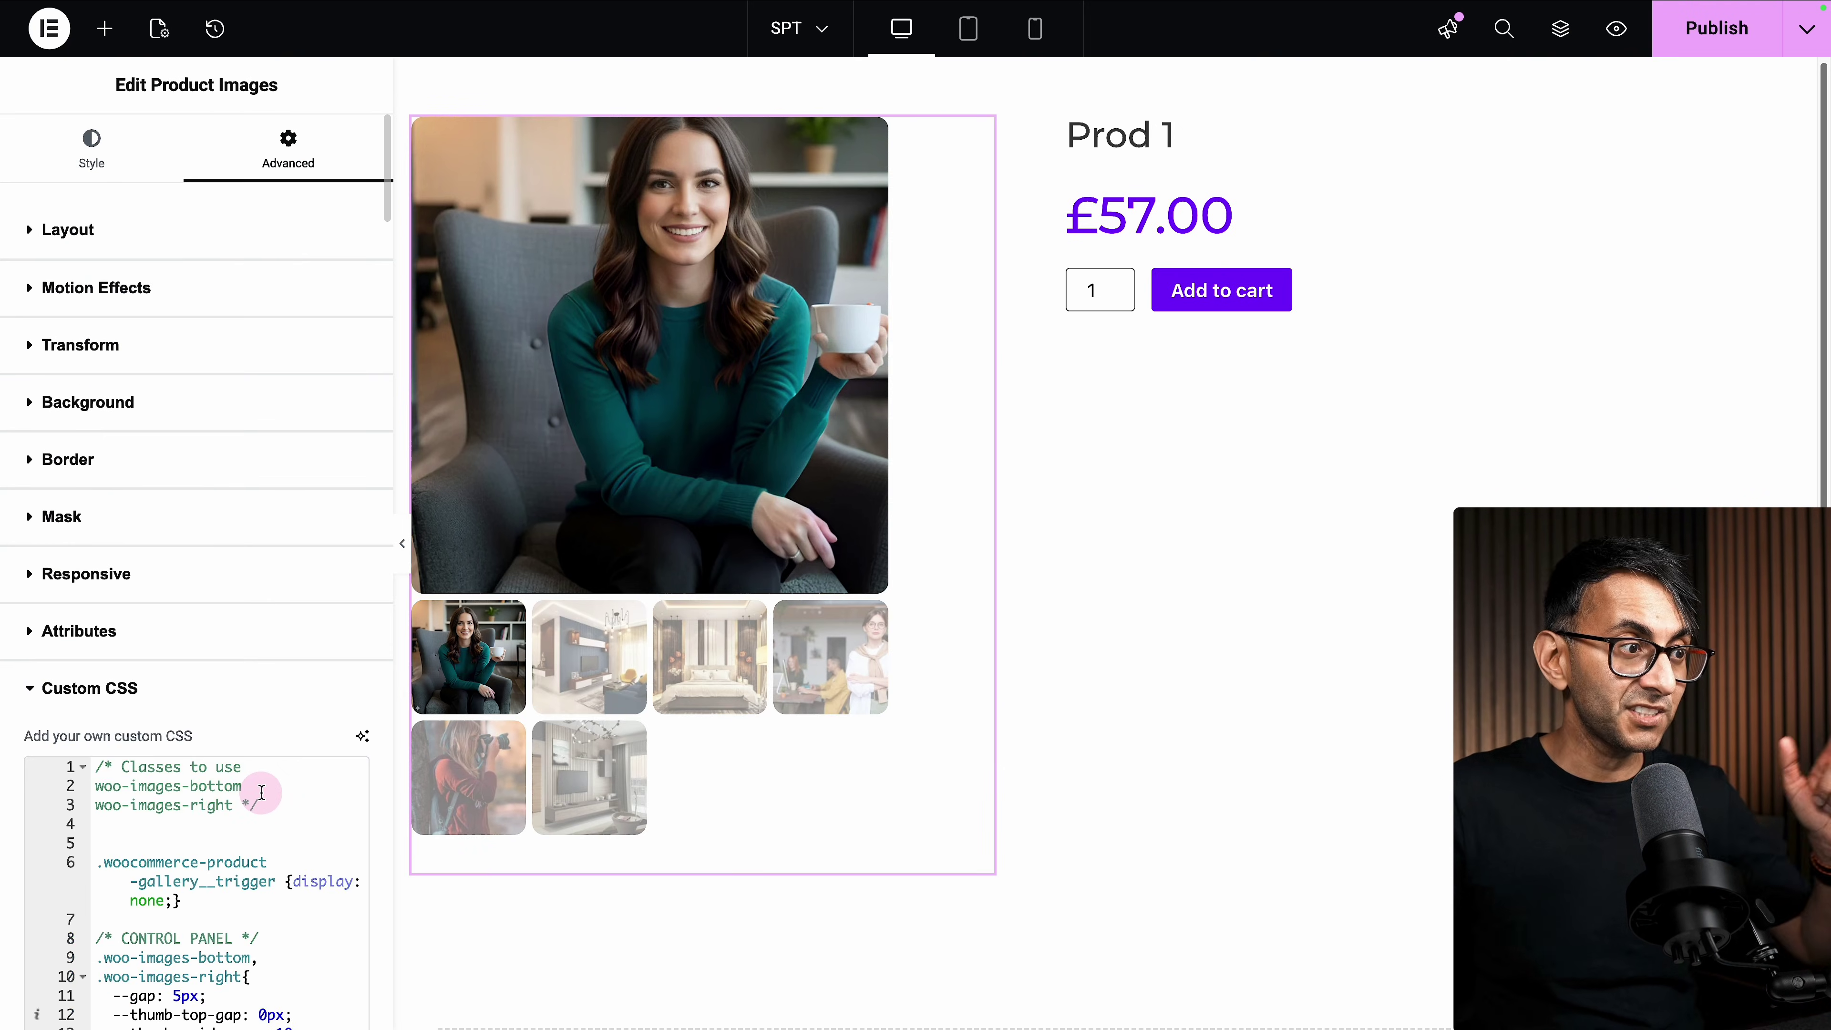
# Examine the gallery's custom CSS, including the desktop, tablet and mobile variables and the rules below them.
pyautogui.scroll(-6, 13, 765)
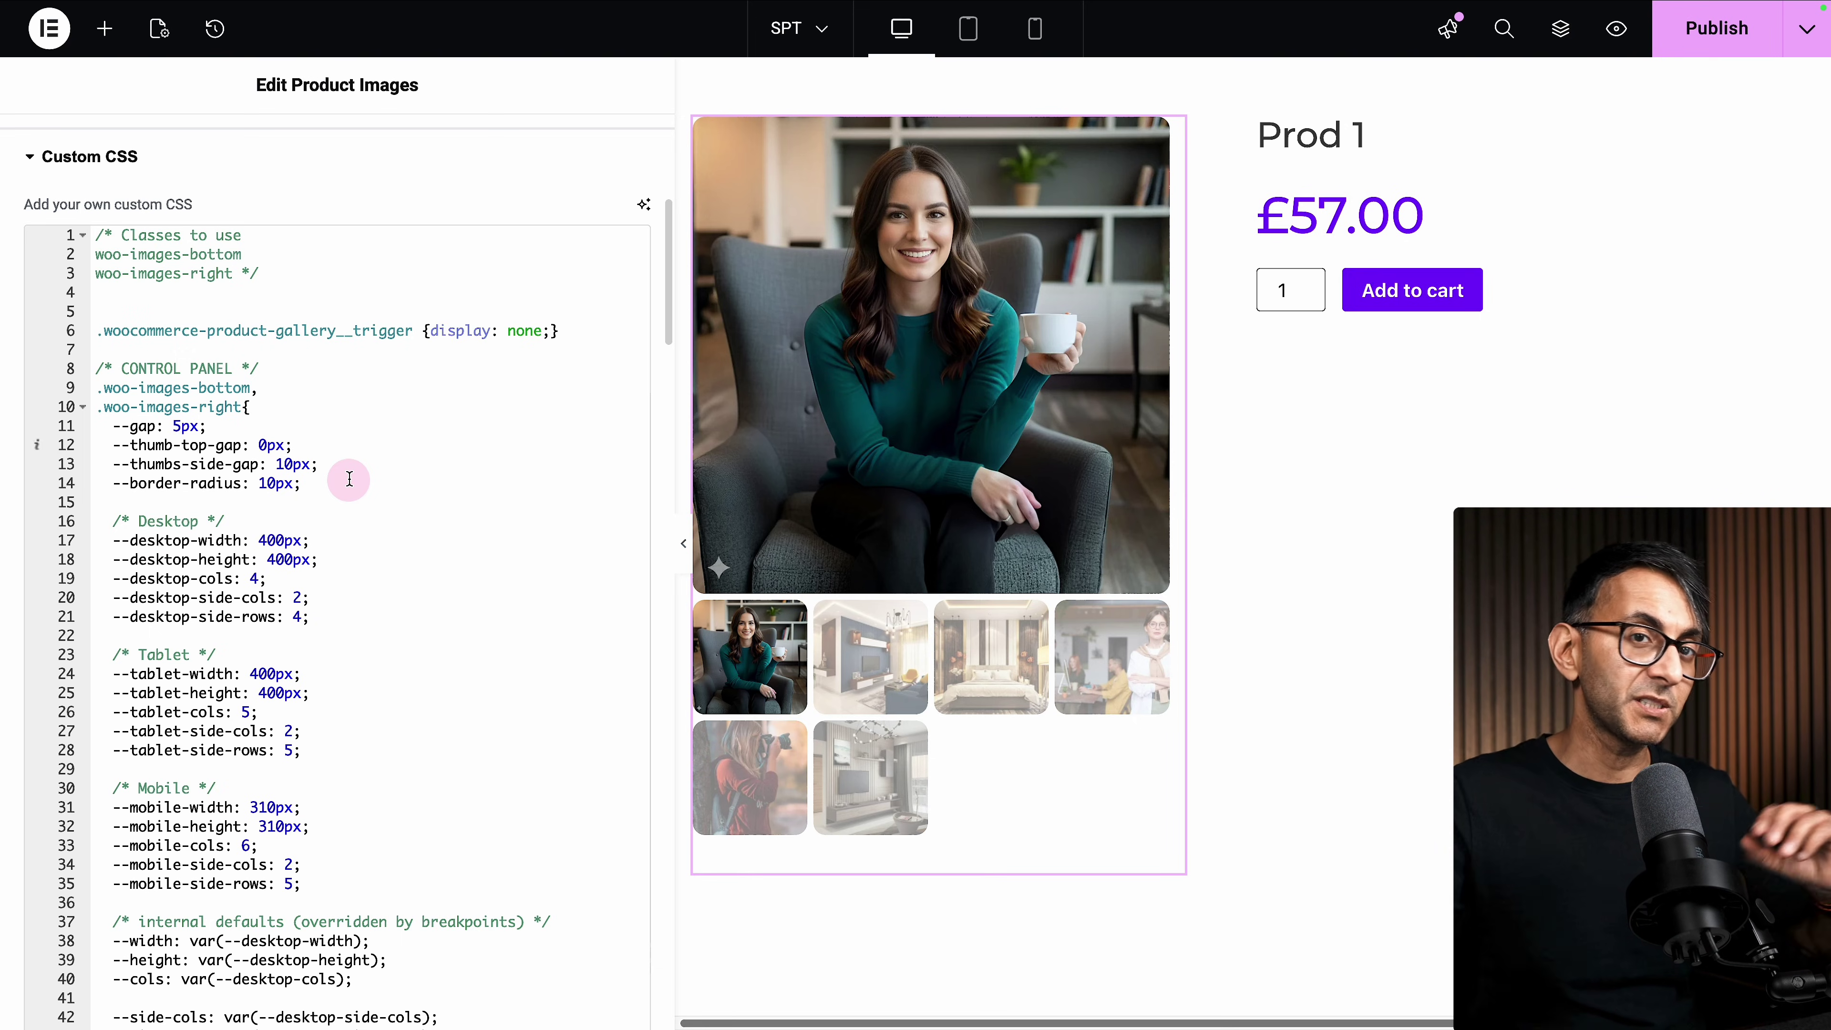
pyautogui.moveTo(353, 598); pyautogui.dragTo(224, 539)
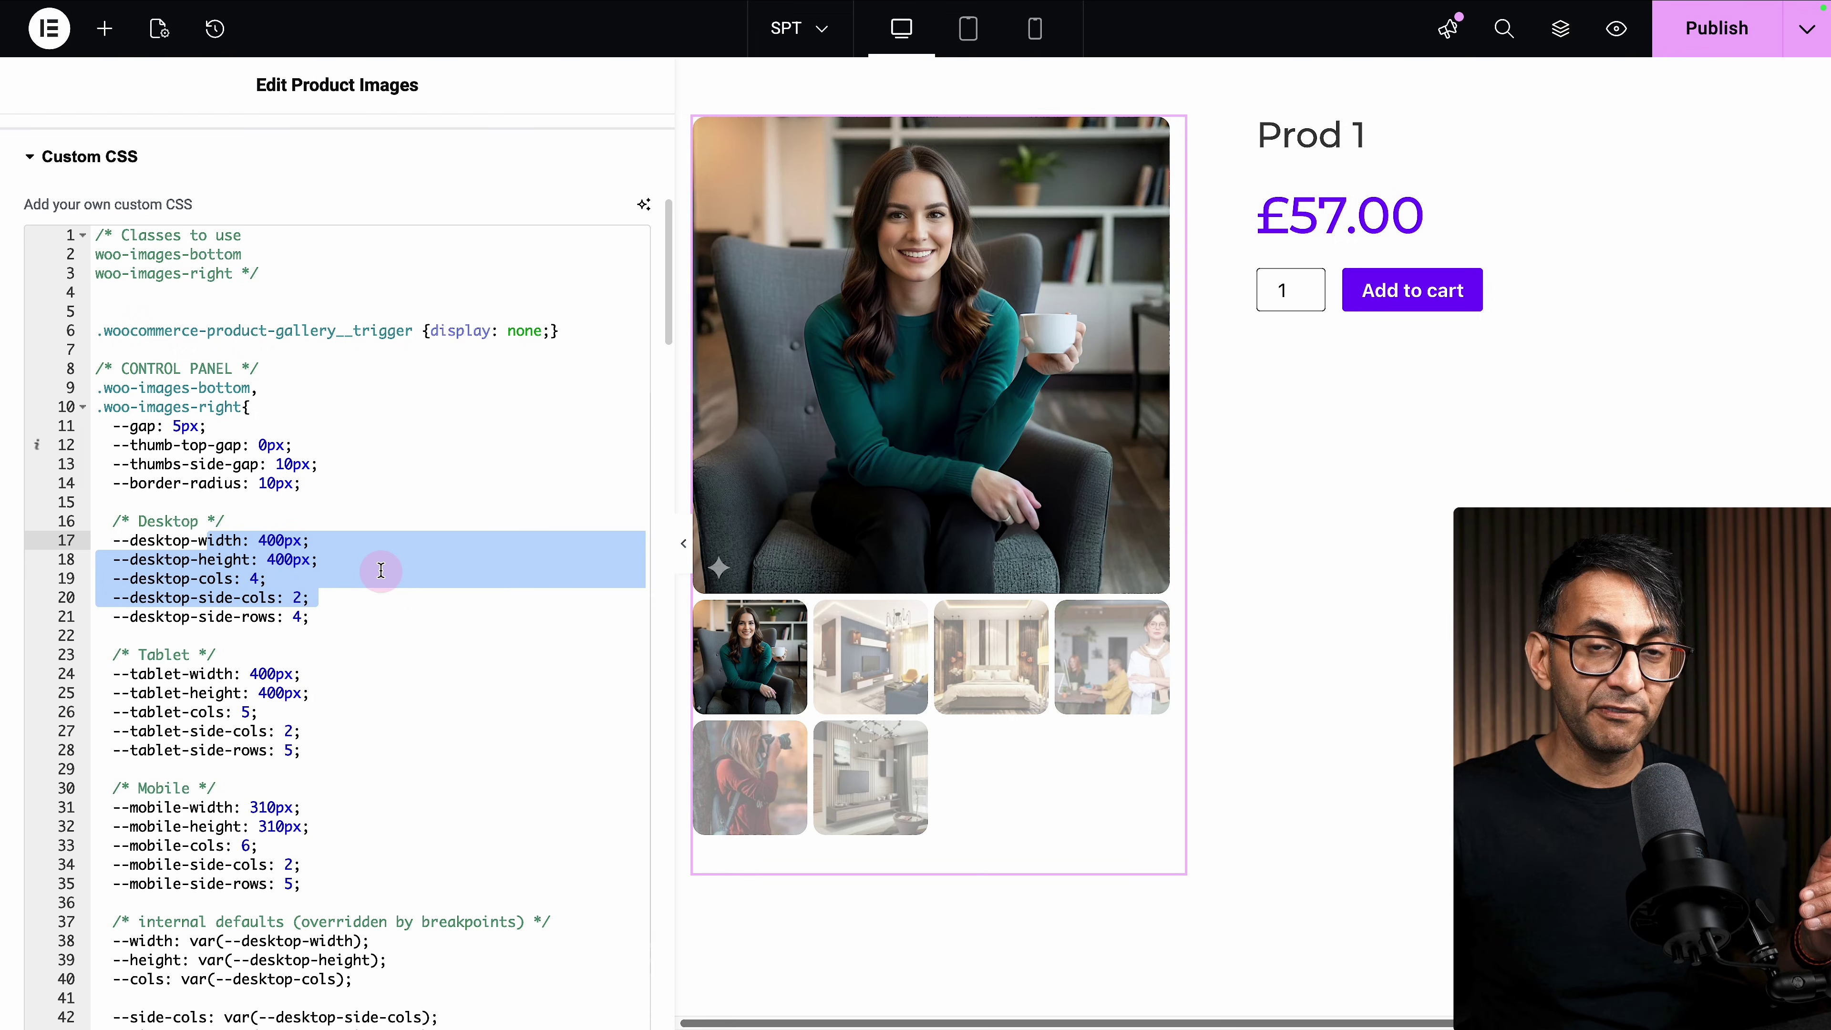
pyautogui.click(357, 691)
pyautogui.scroll(-1, 358, 693)
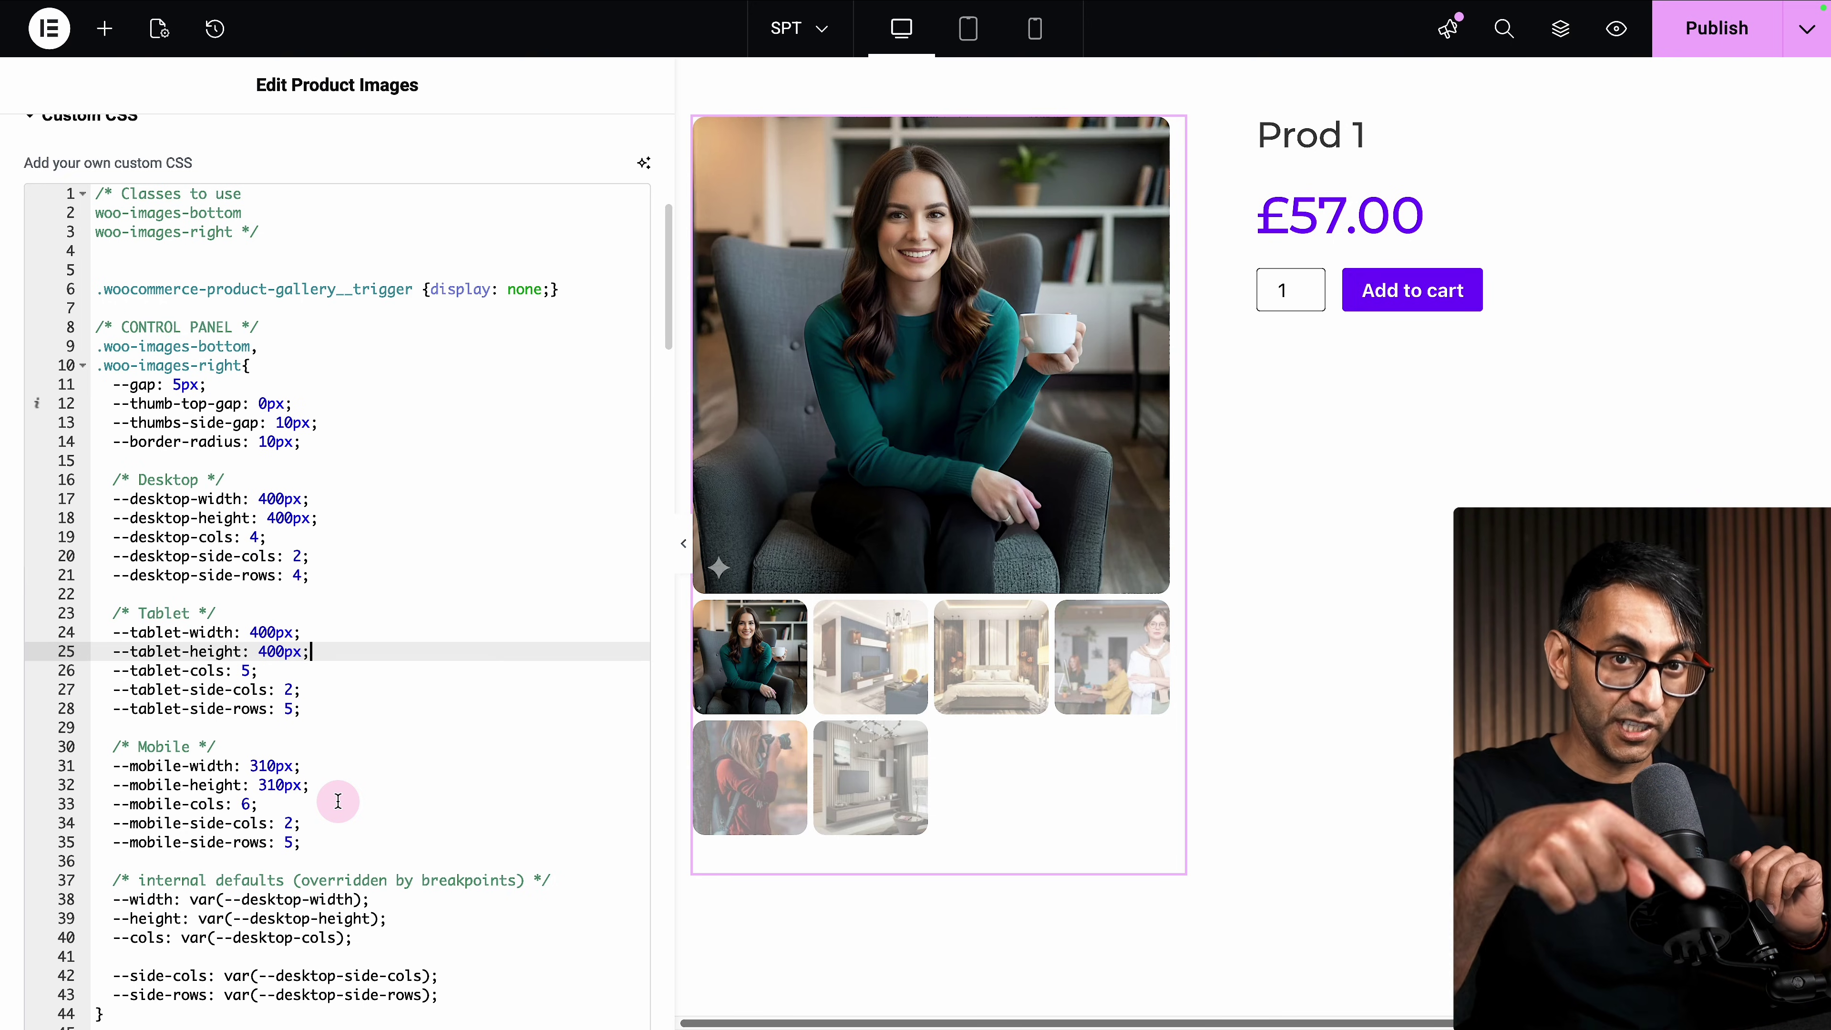
pyautogui.scroll(-2, 360, 779)
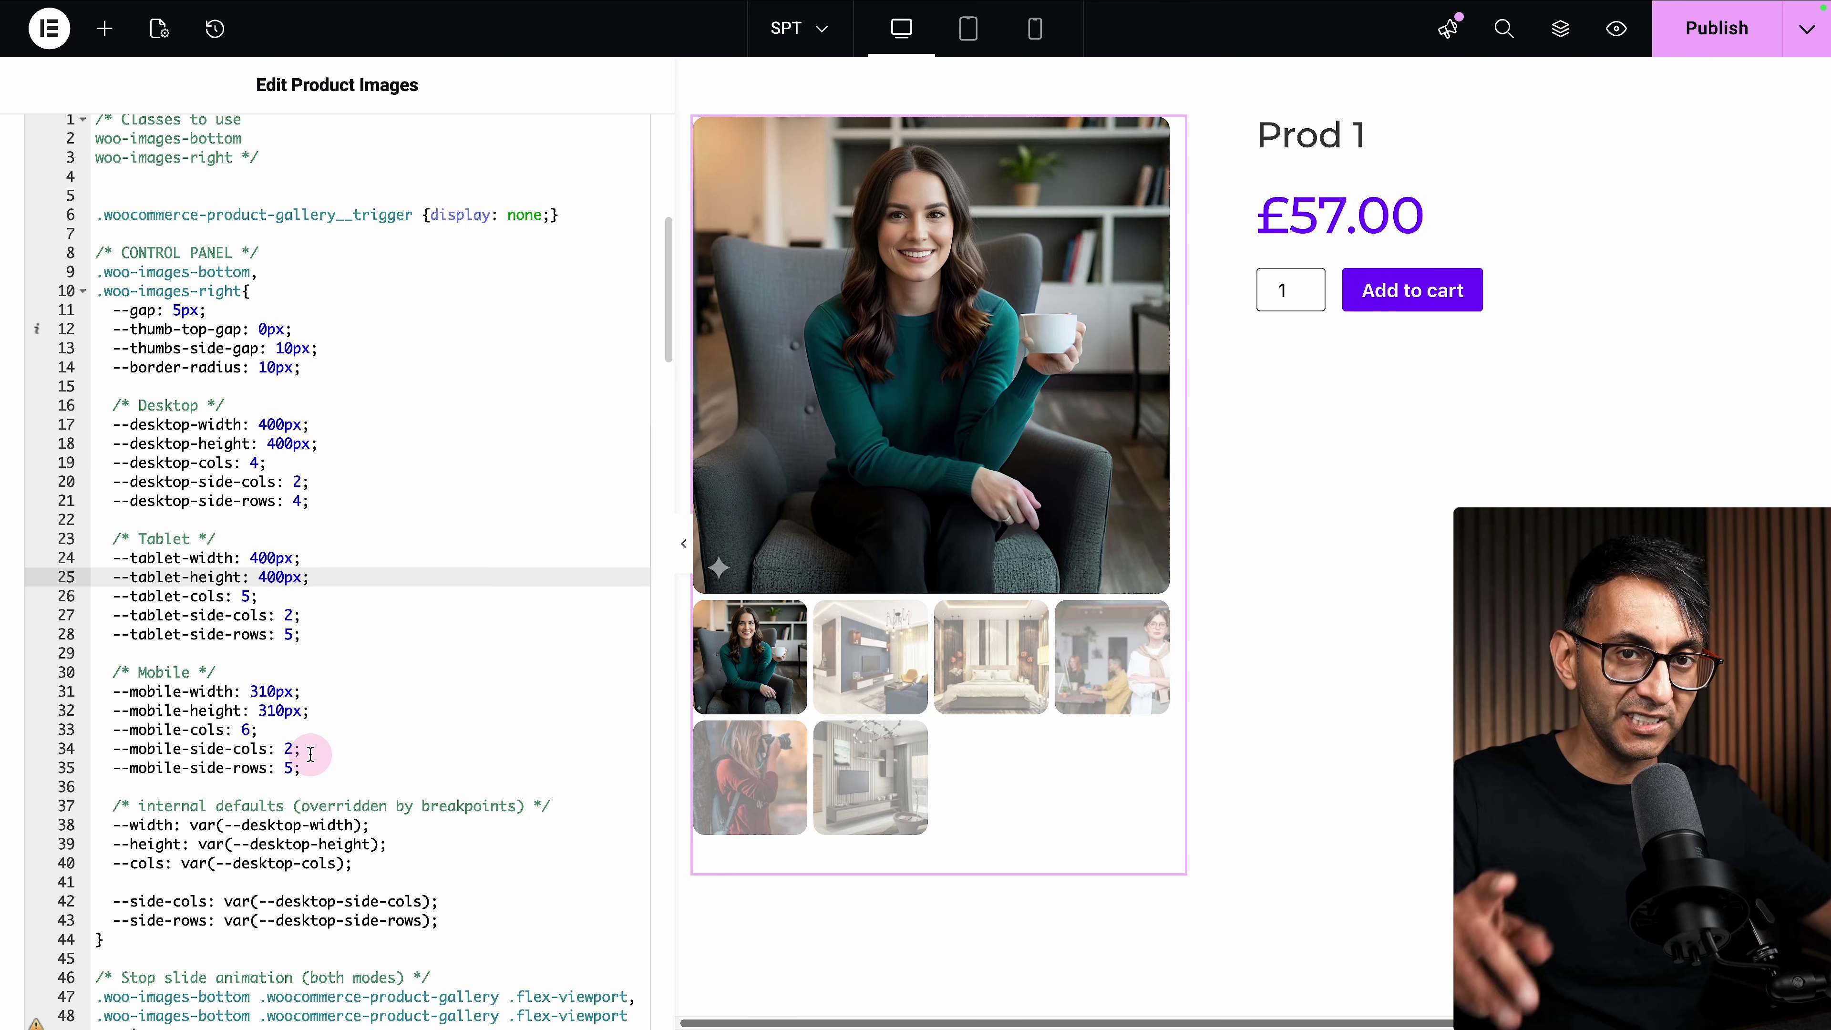
pyautogui.scroll(-20, 494, 634)
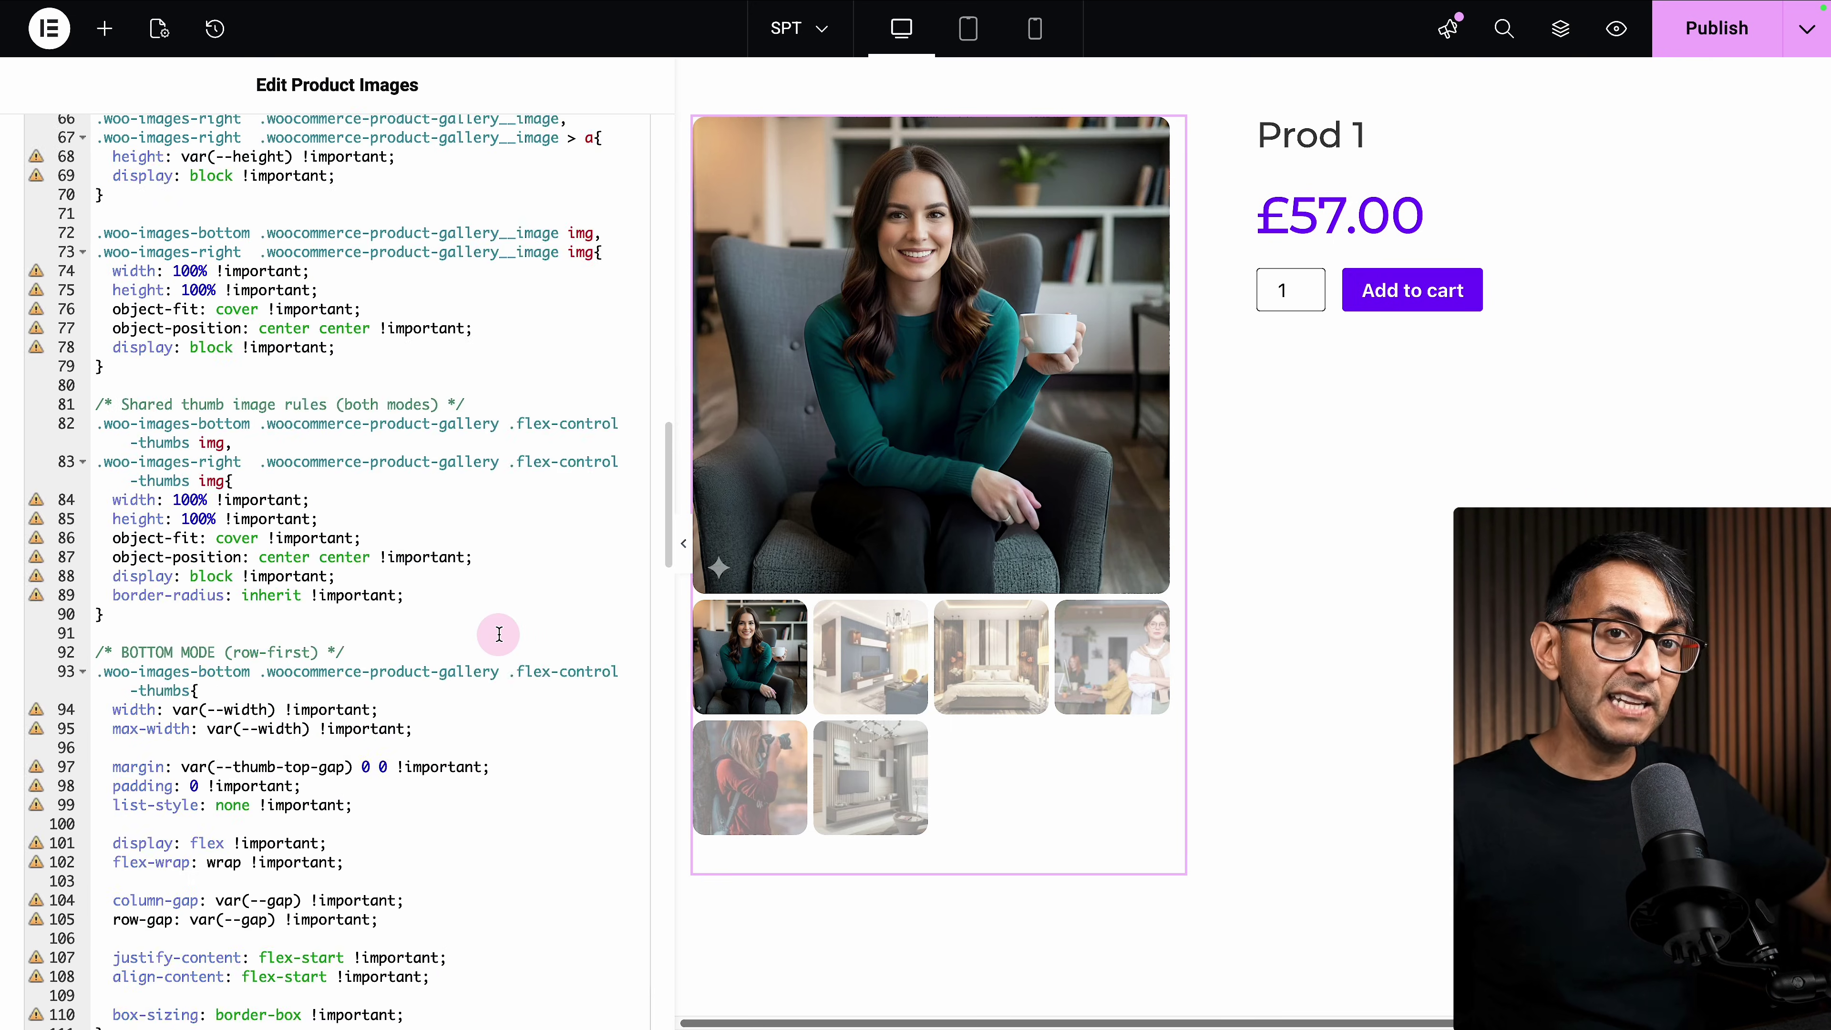
pyautogui.scroll(20, 498, 634)
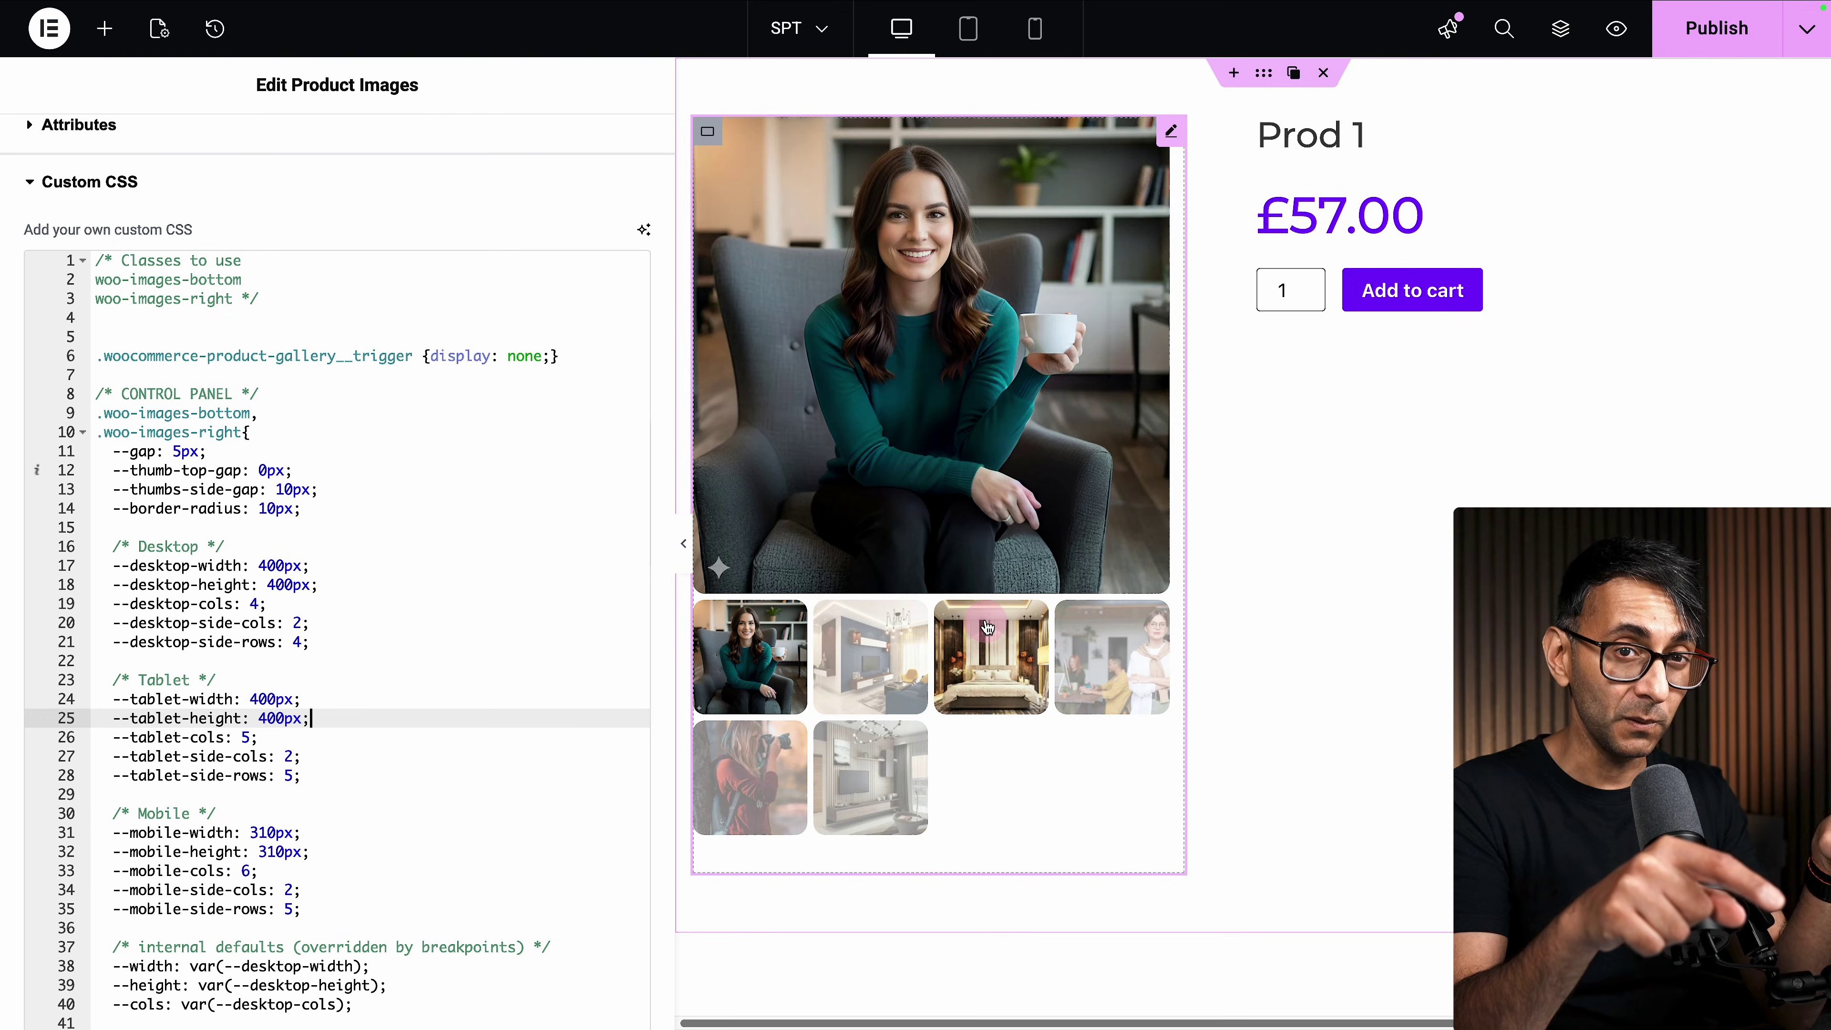
# Preview the styled product page on desktop and switch through the interior and photographer thumbnails.
pyautogui.hotkey('ctrl', 'p')
pyautogui.click(364, 670)
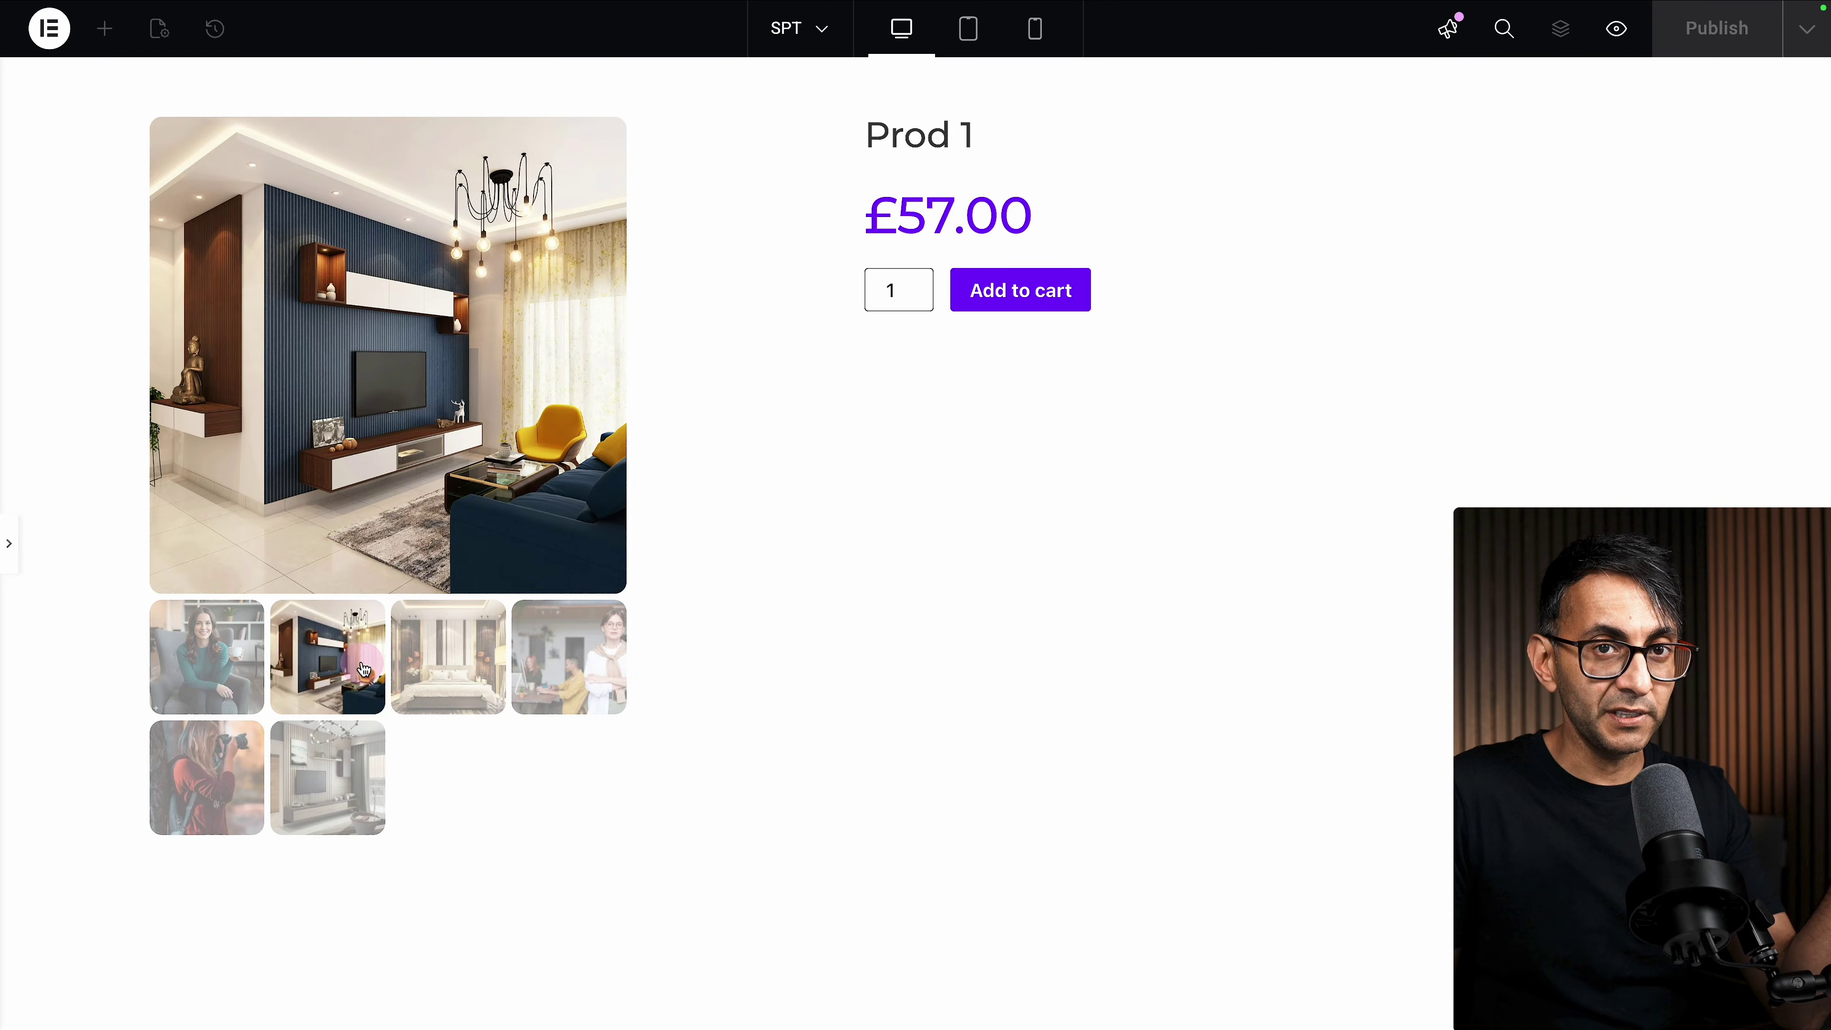
pyautogui.click(447, 659)
pyautogui.click(353, 770)
pyautogui.click(208, 779)
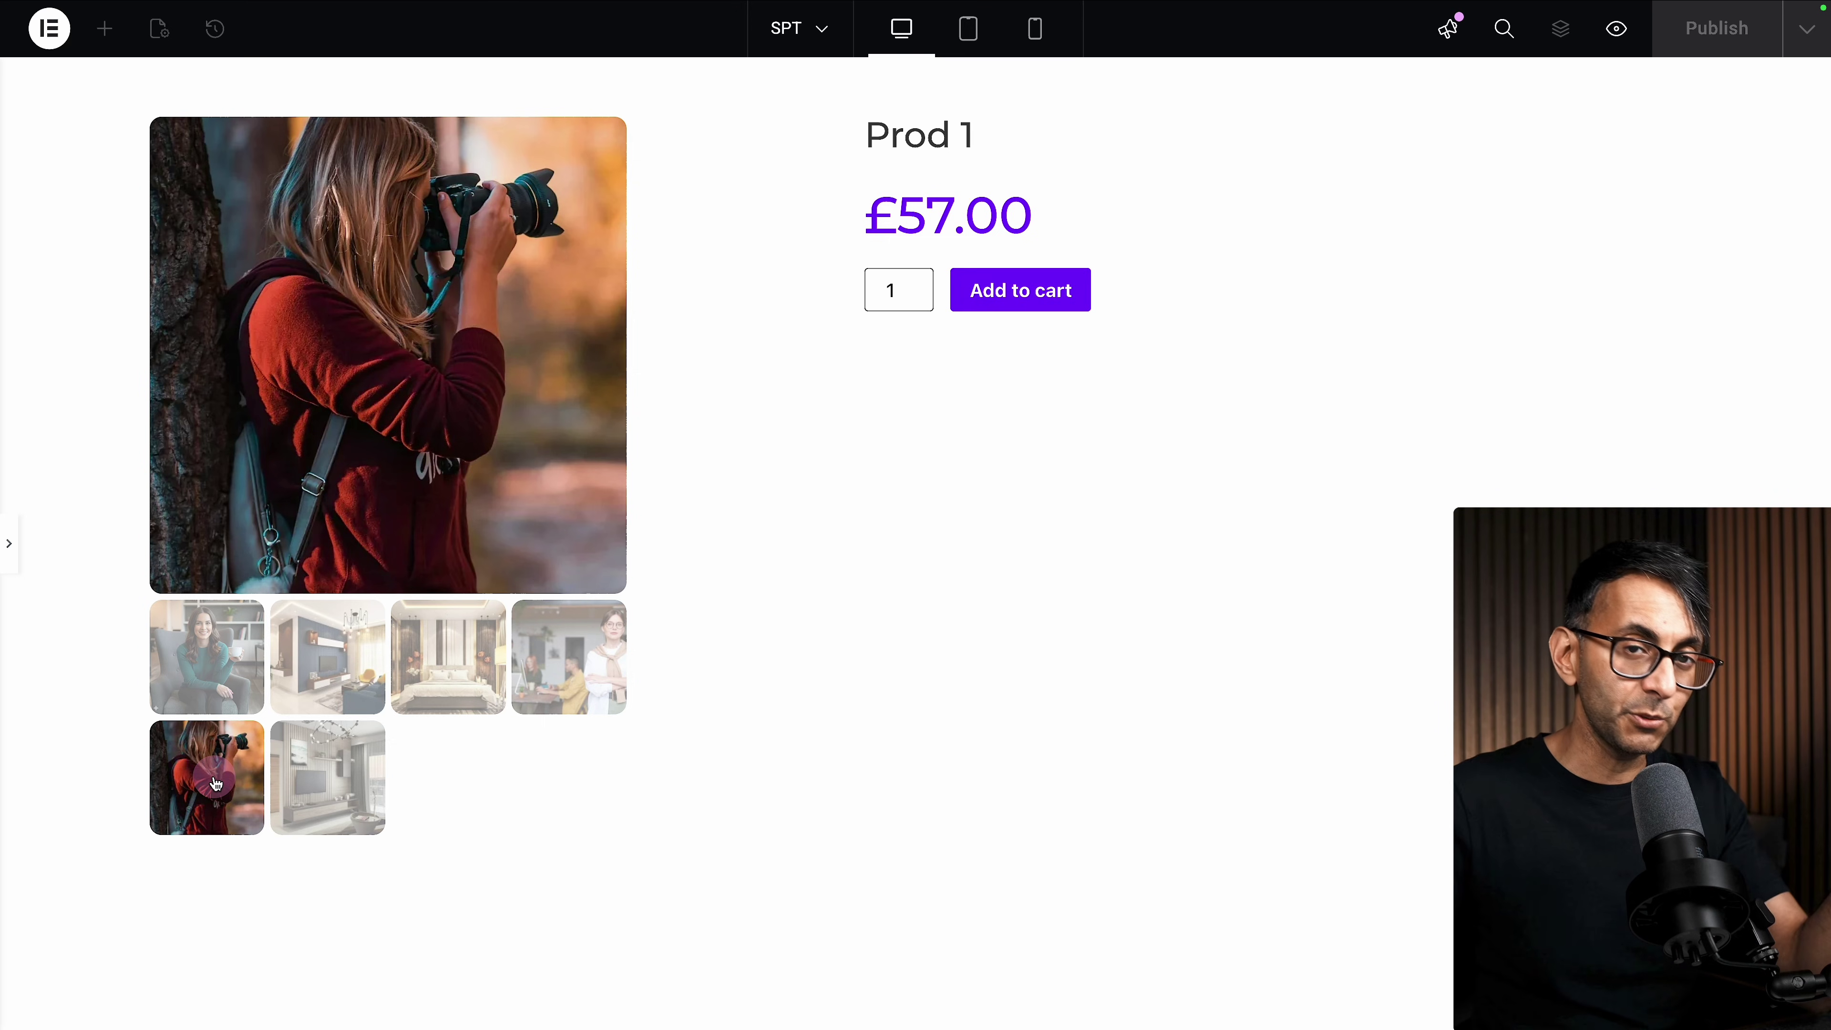
# Set the --desktop-height variable to 500px in the Product Images custom CSS.
pyautogui.click(13, 548)
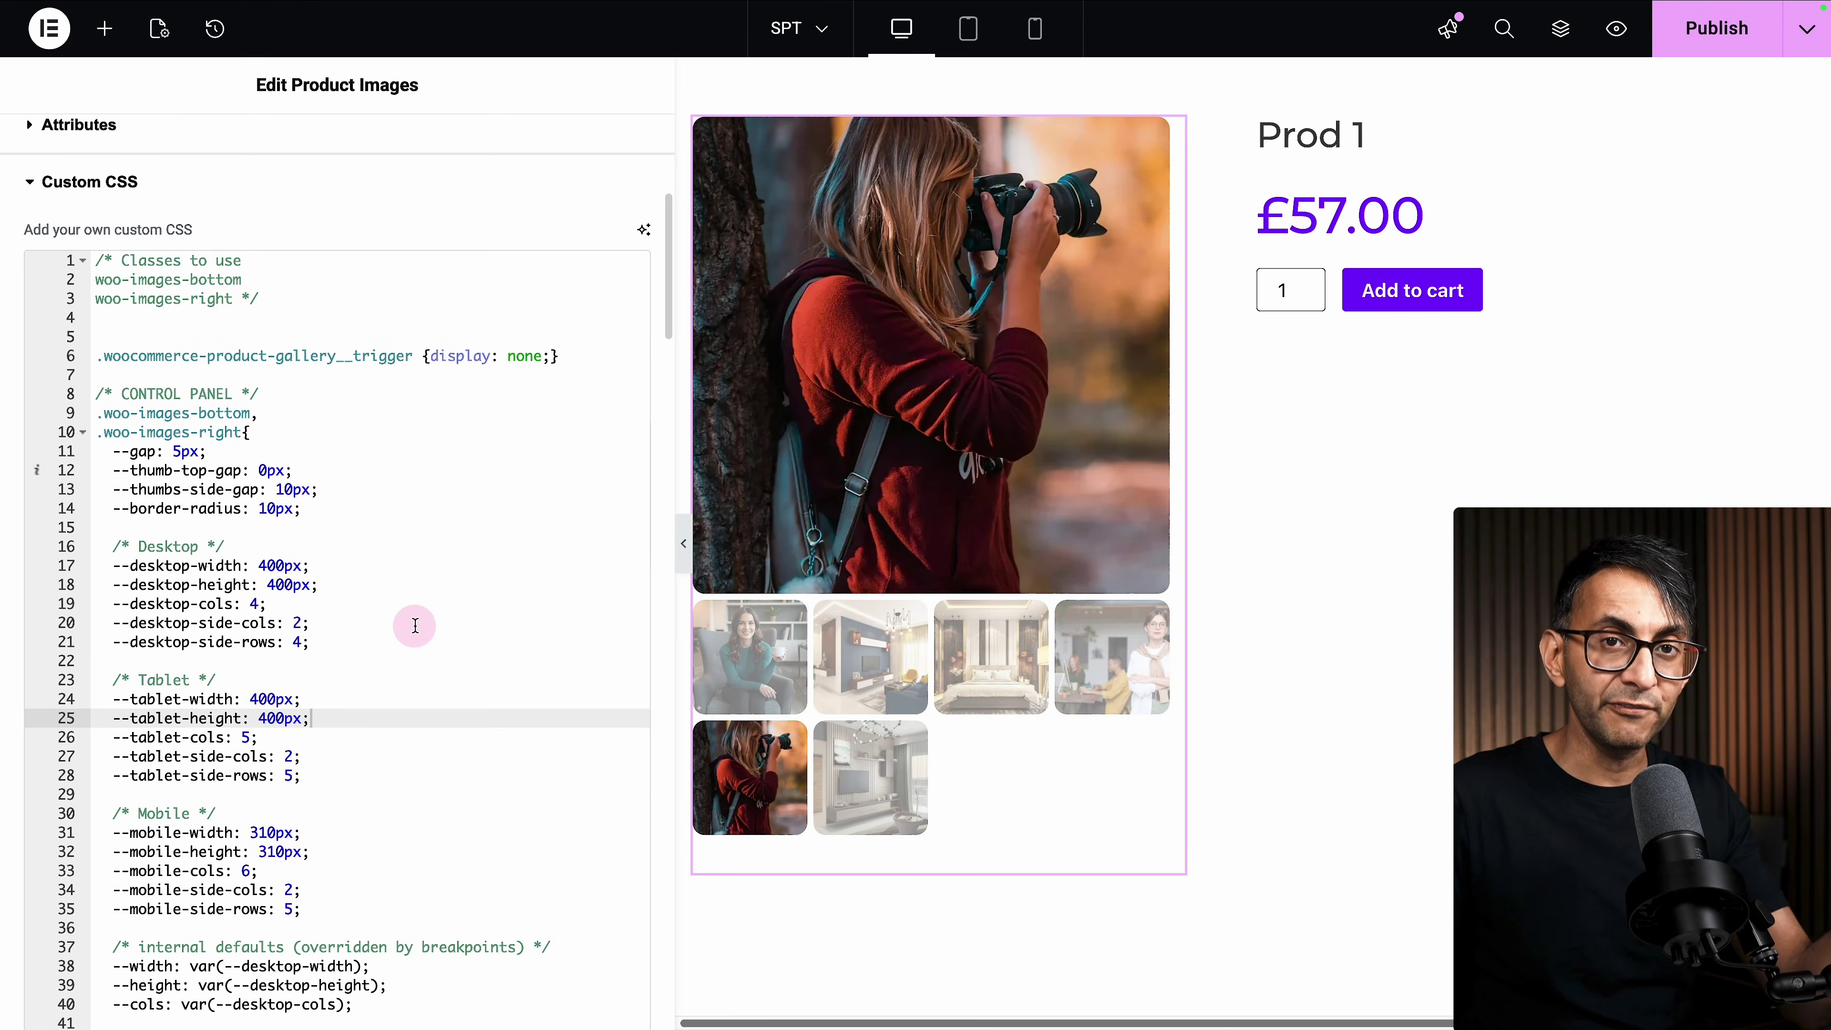
pyautogui.click(321, 508)
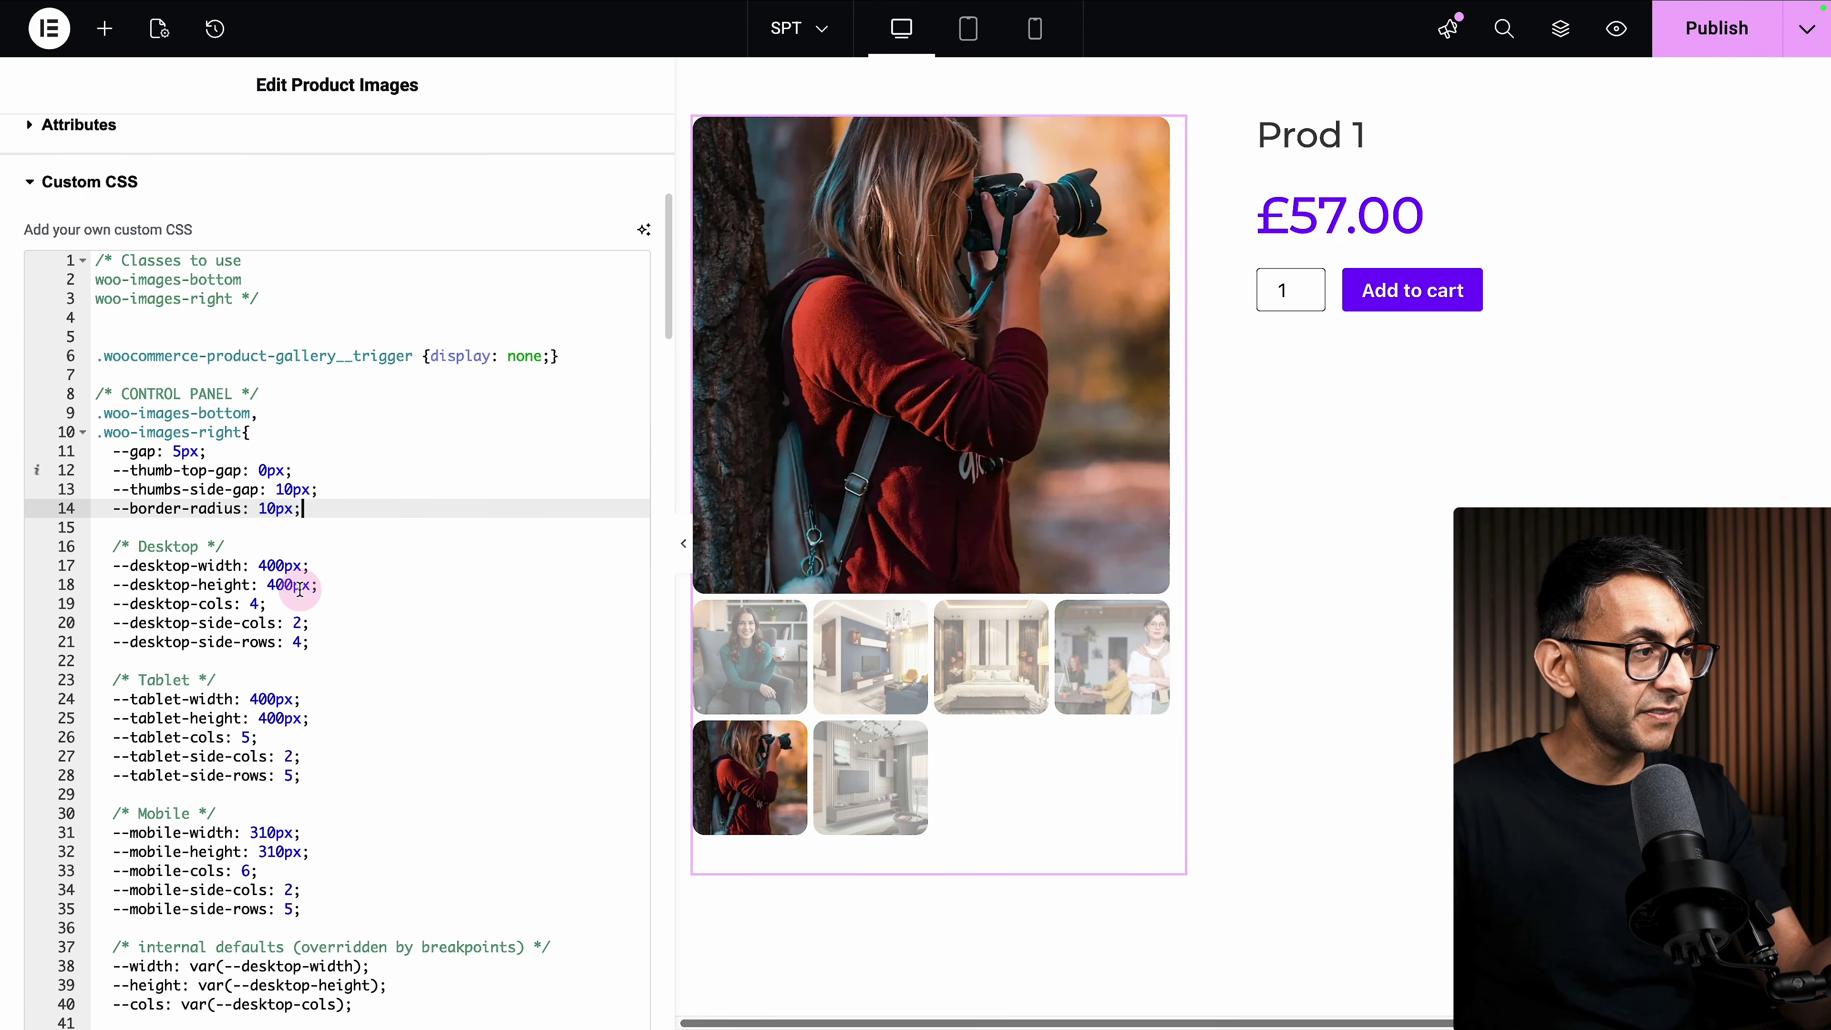
pyautogui.click(274, 584)
pyautogui.press('BackSpace')
pyautogui.write('5')
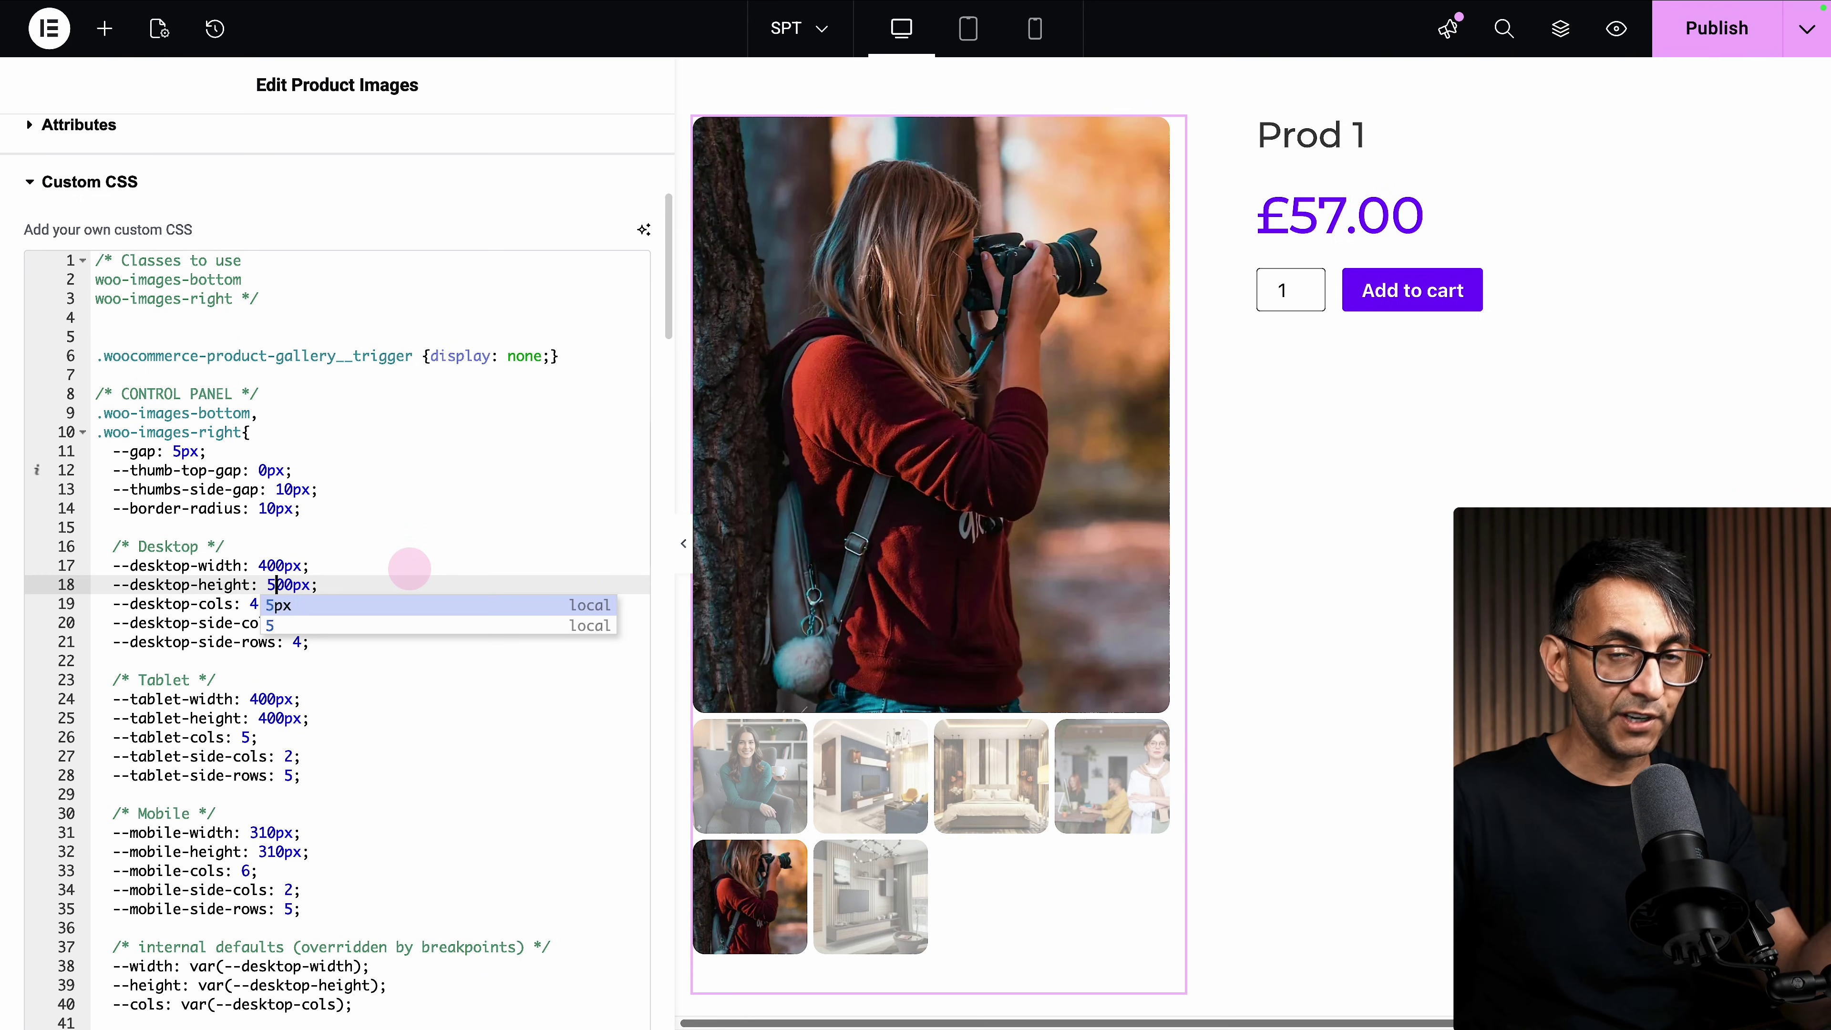
# Preview the taller desktop gallery by showing the first four product images in turn.
pyautogui.click(683, 543)
pyautogui.click(199, 776)
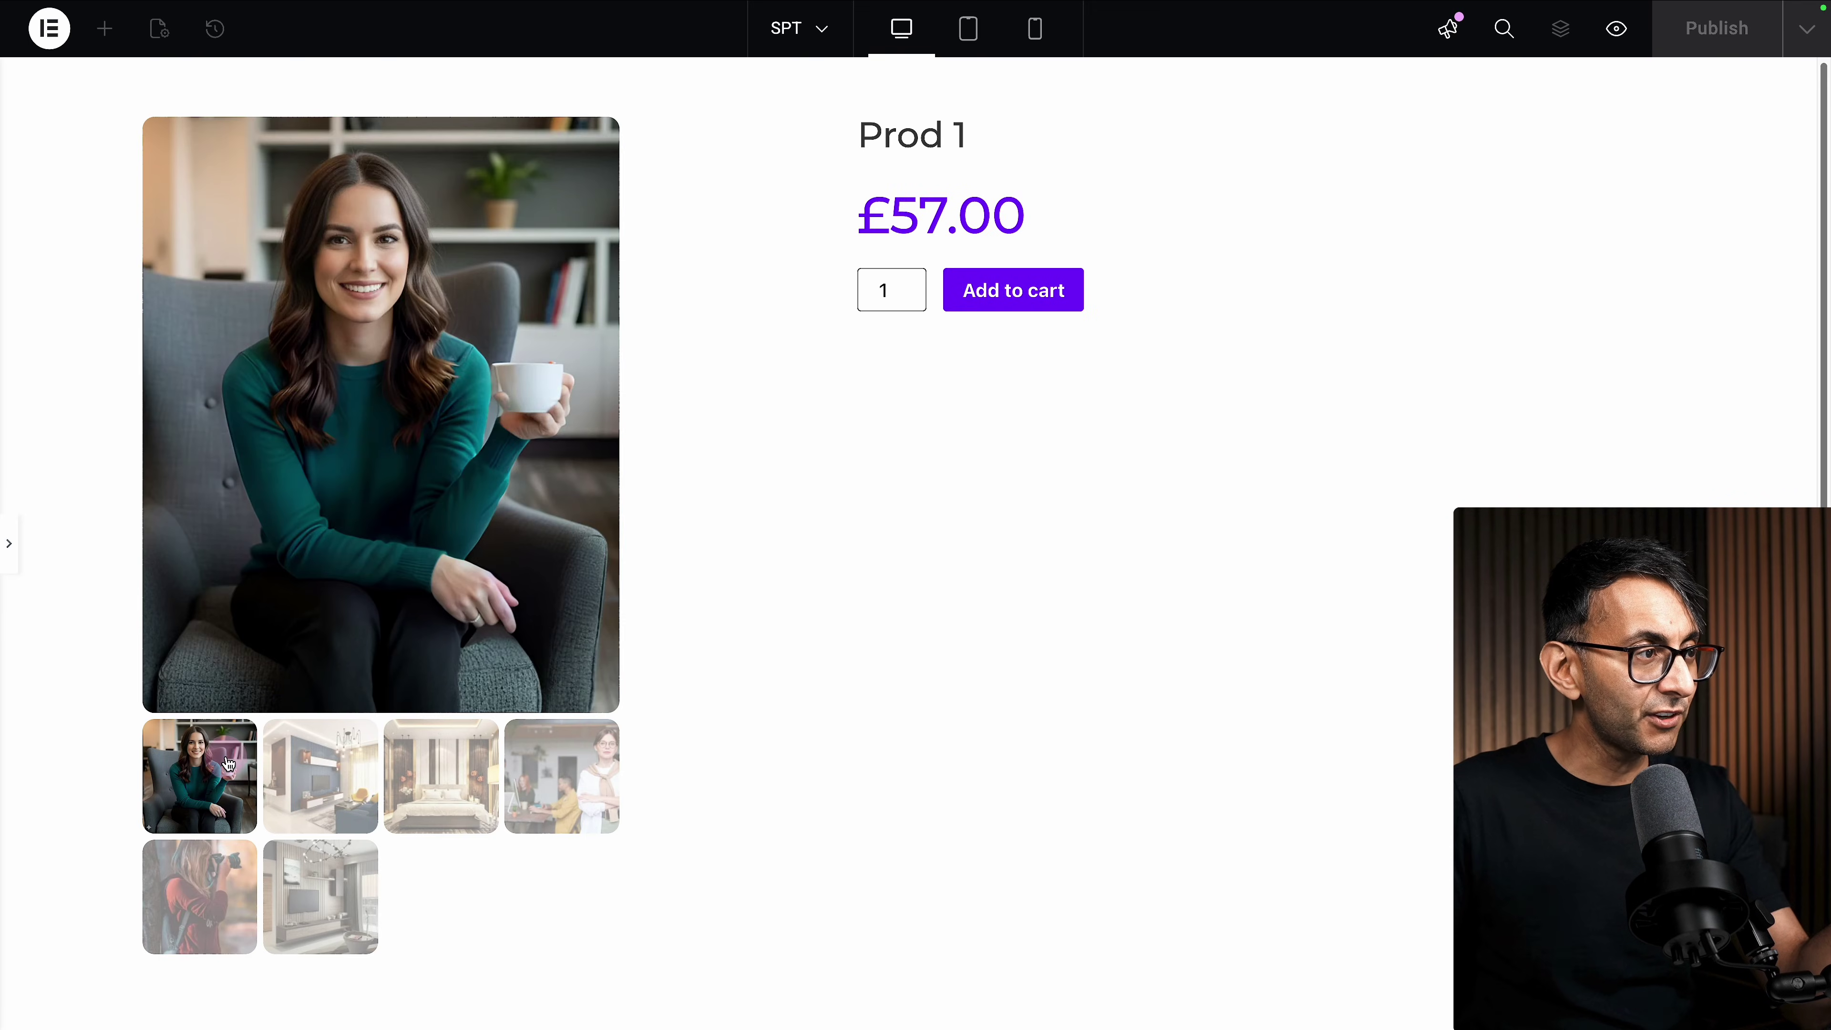
pyautogui.click(324, 773)
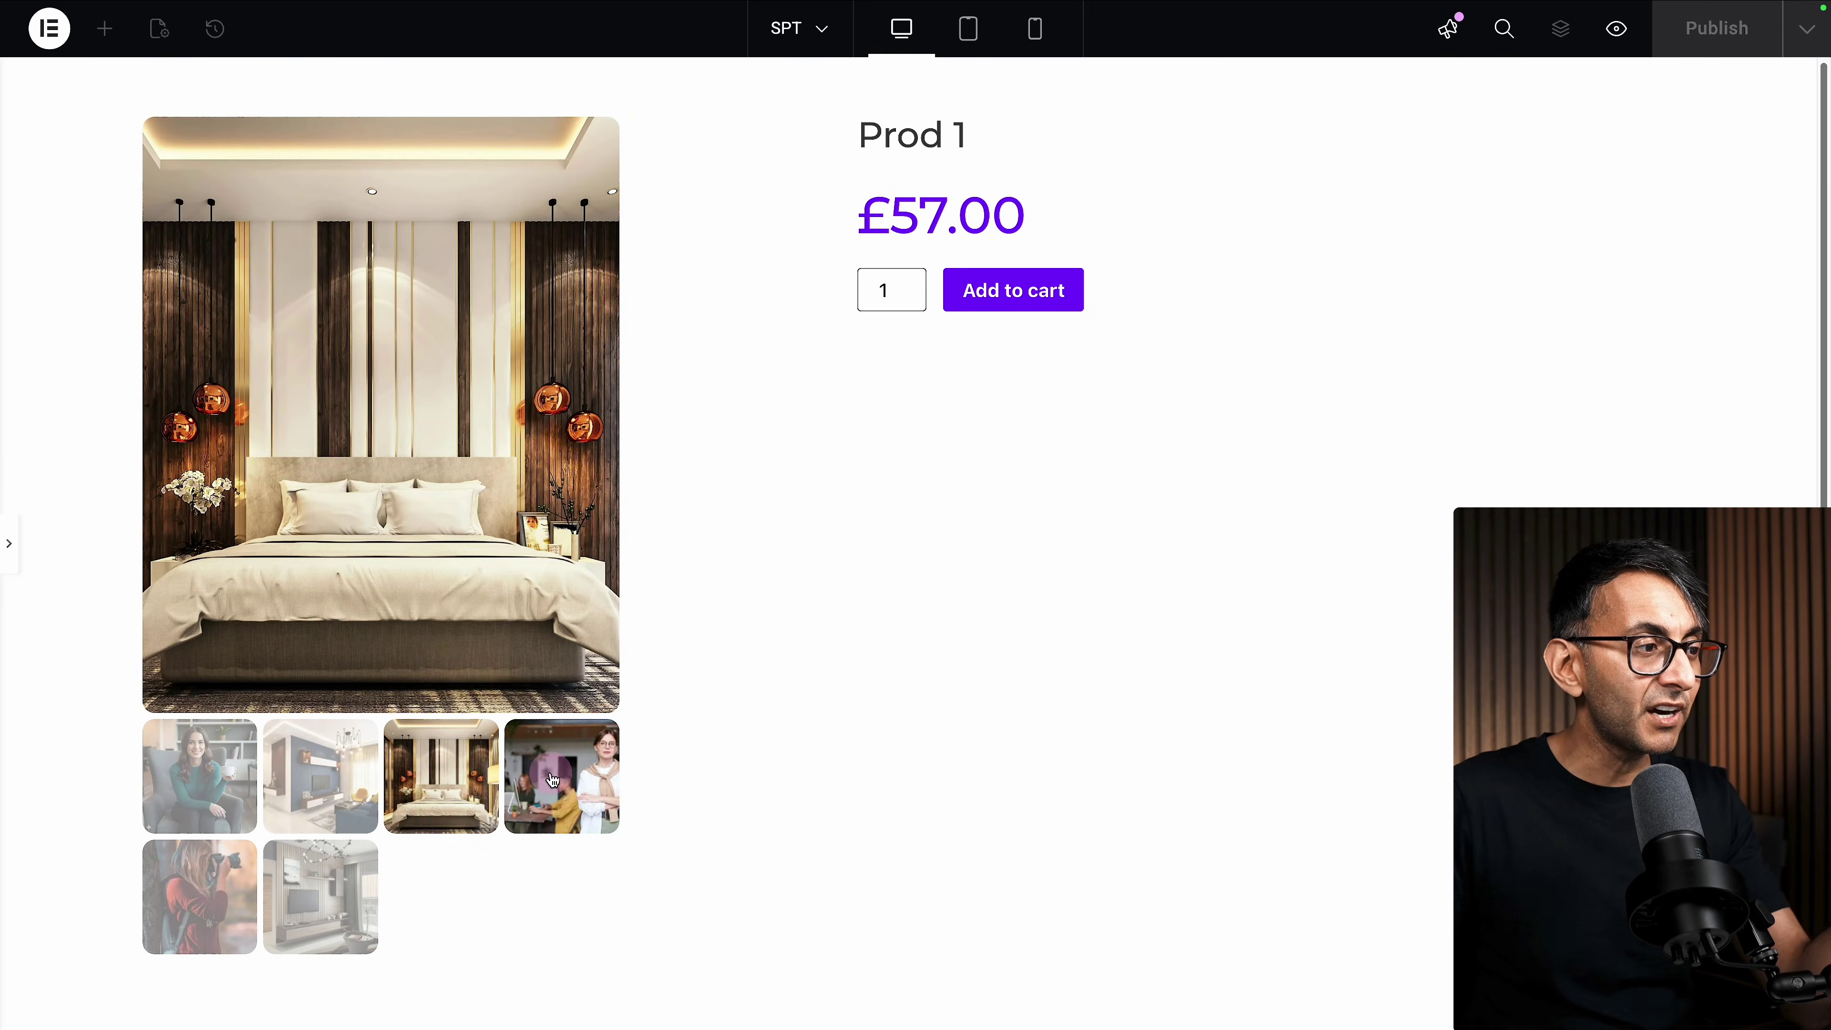
pyautogui.click(558, 781)
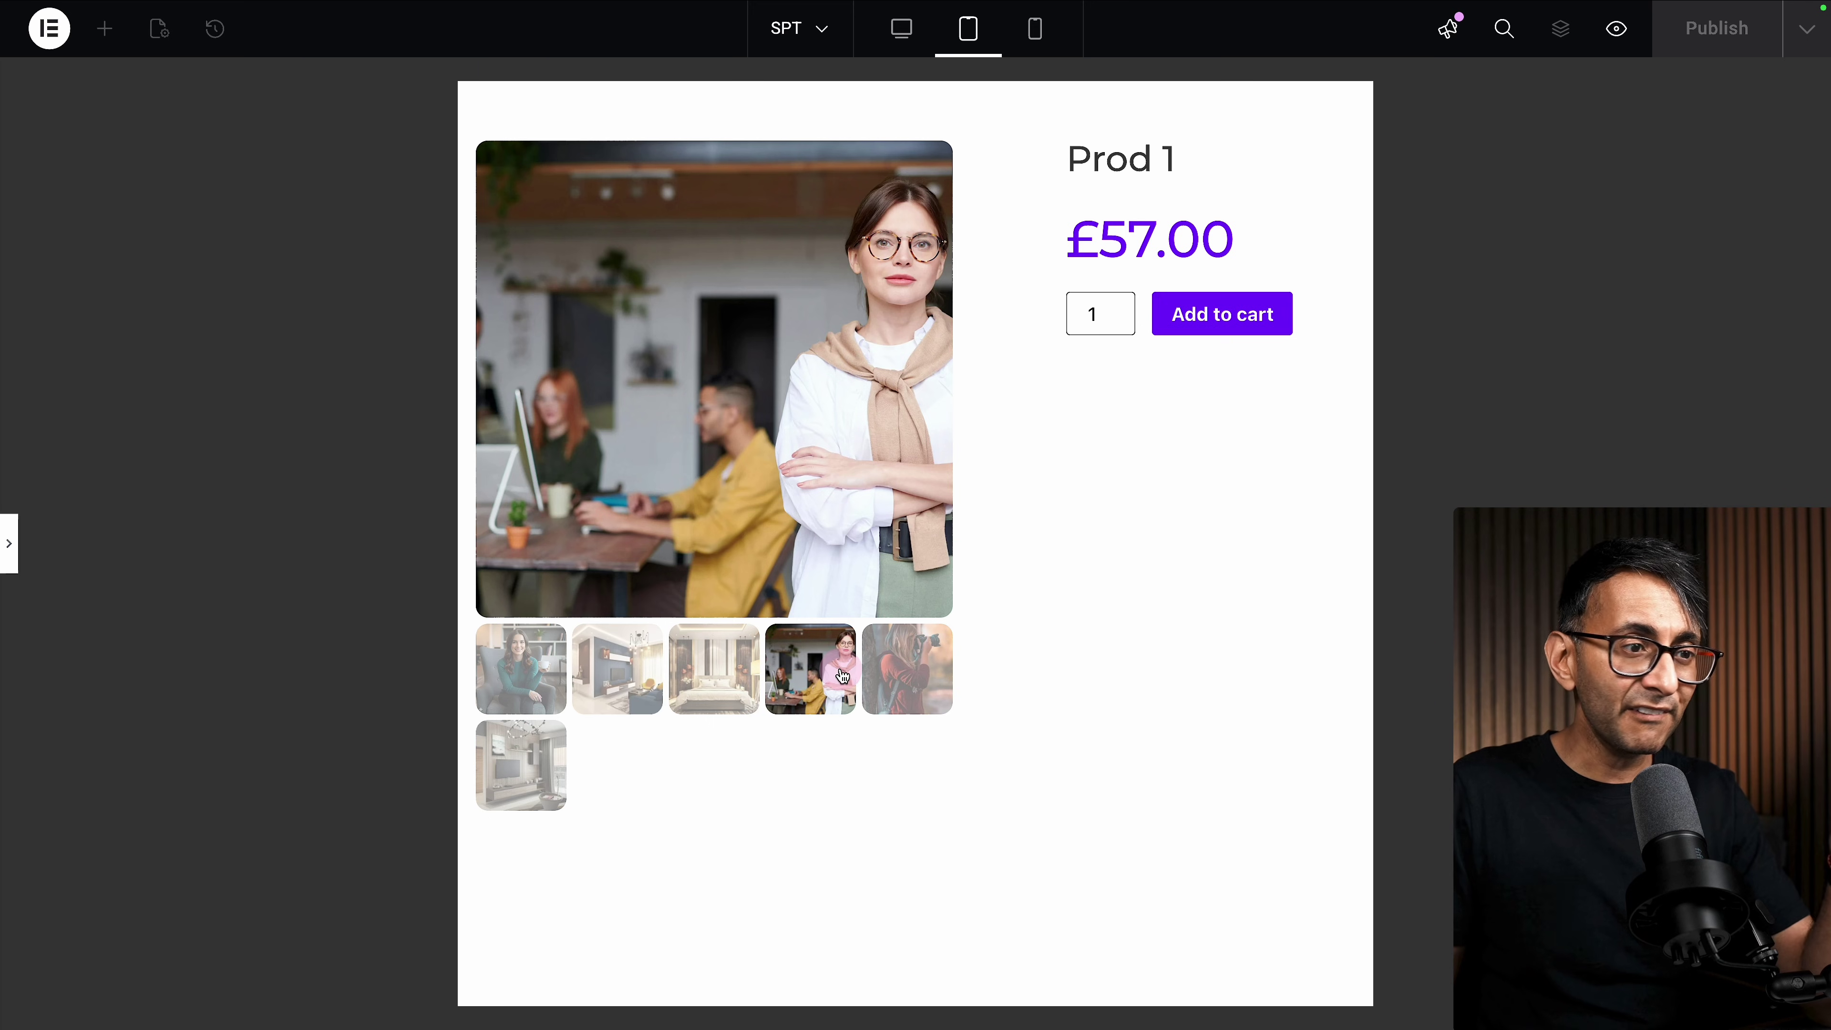
# Check the gallery in the tablet view by showing the photographer and bedroom images.
pyautogui.click(904, 671)
pyautogui.click(710, 674)
pyautogui.click(1026, 436)
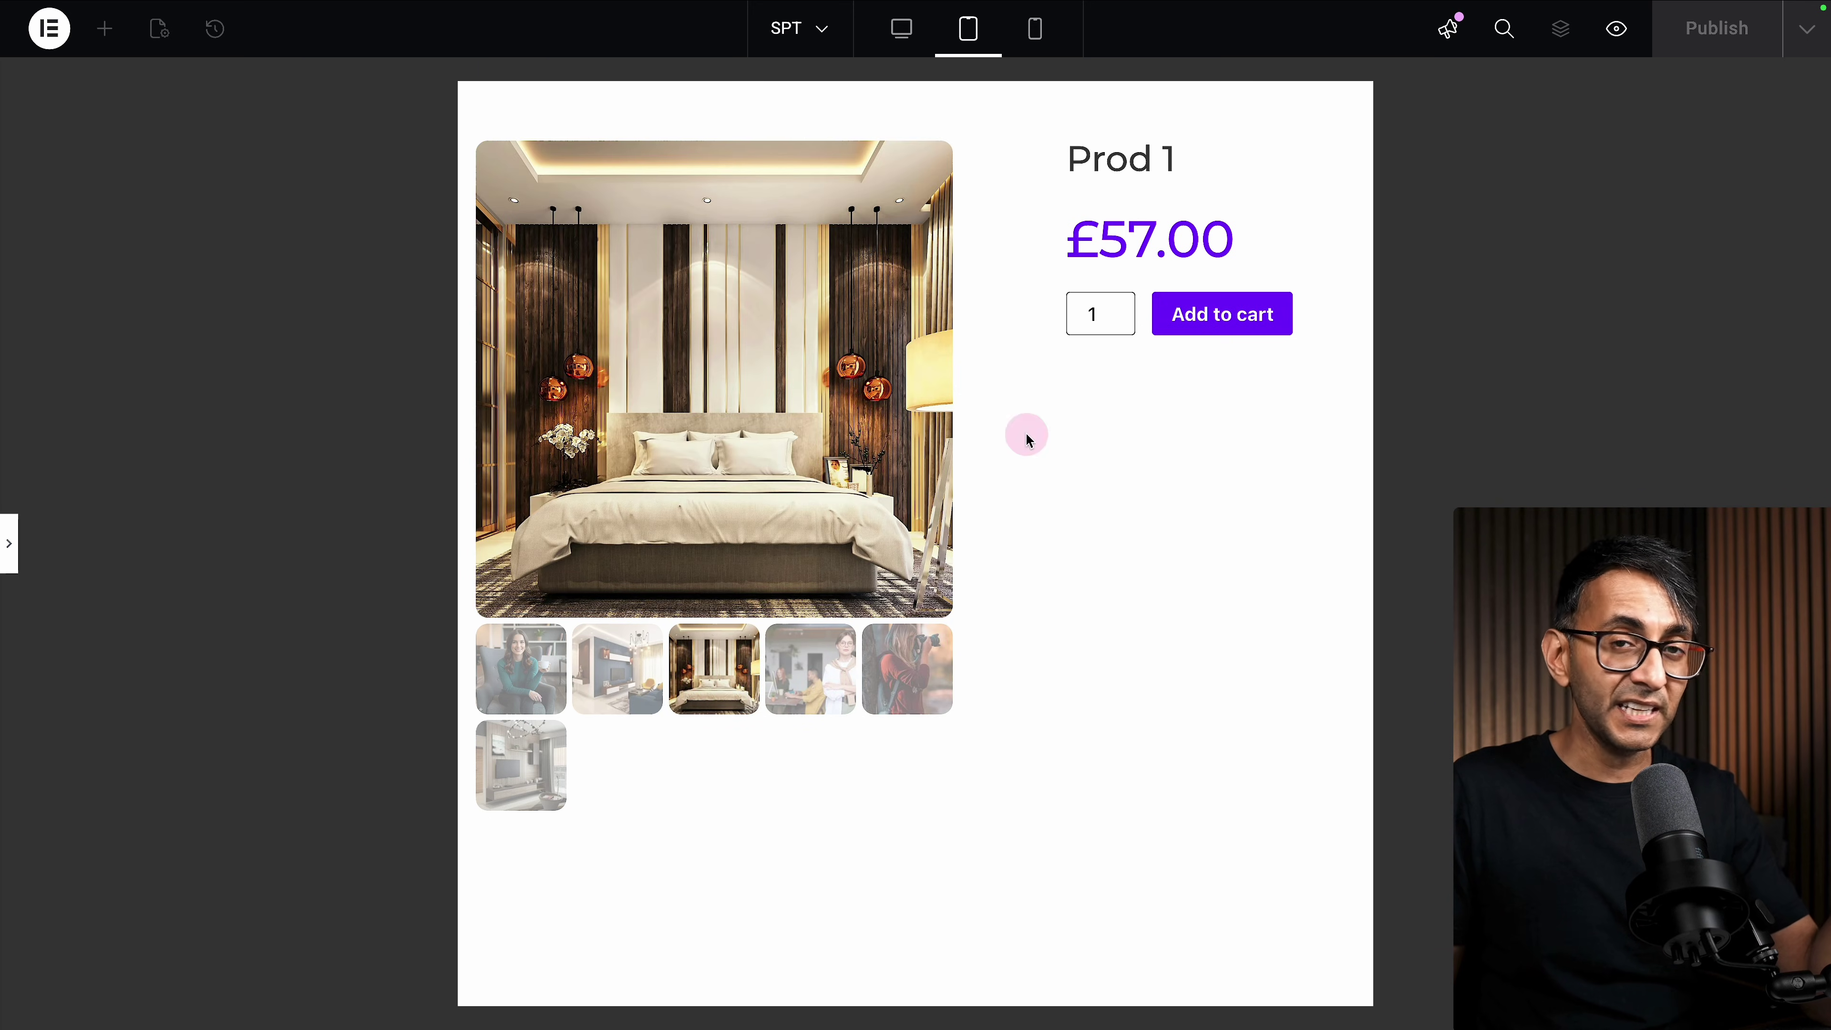
# Check the styled gallery in the mobile portrait view by switching through several thumbnails.
pyautogui.click(1033, 29)
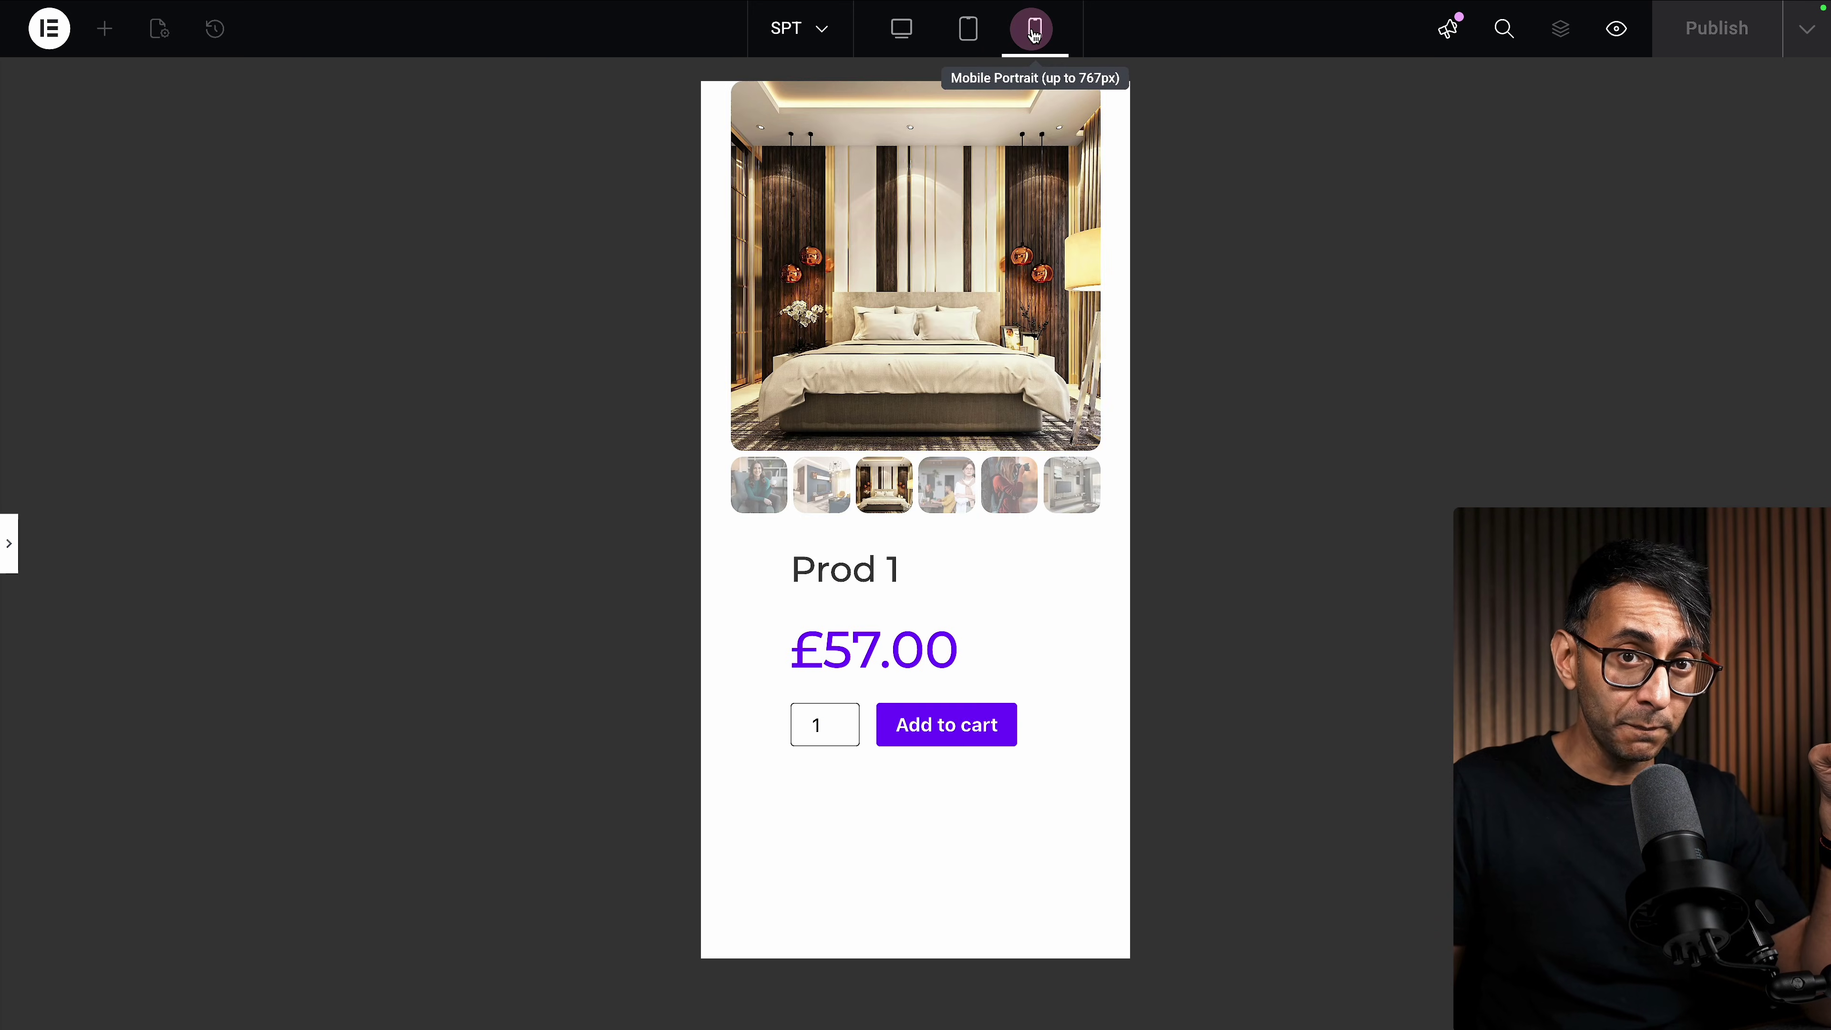
pyautogui.click(821, 485)
pyautogui.click(946, 485)
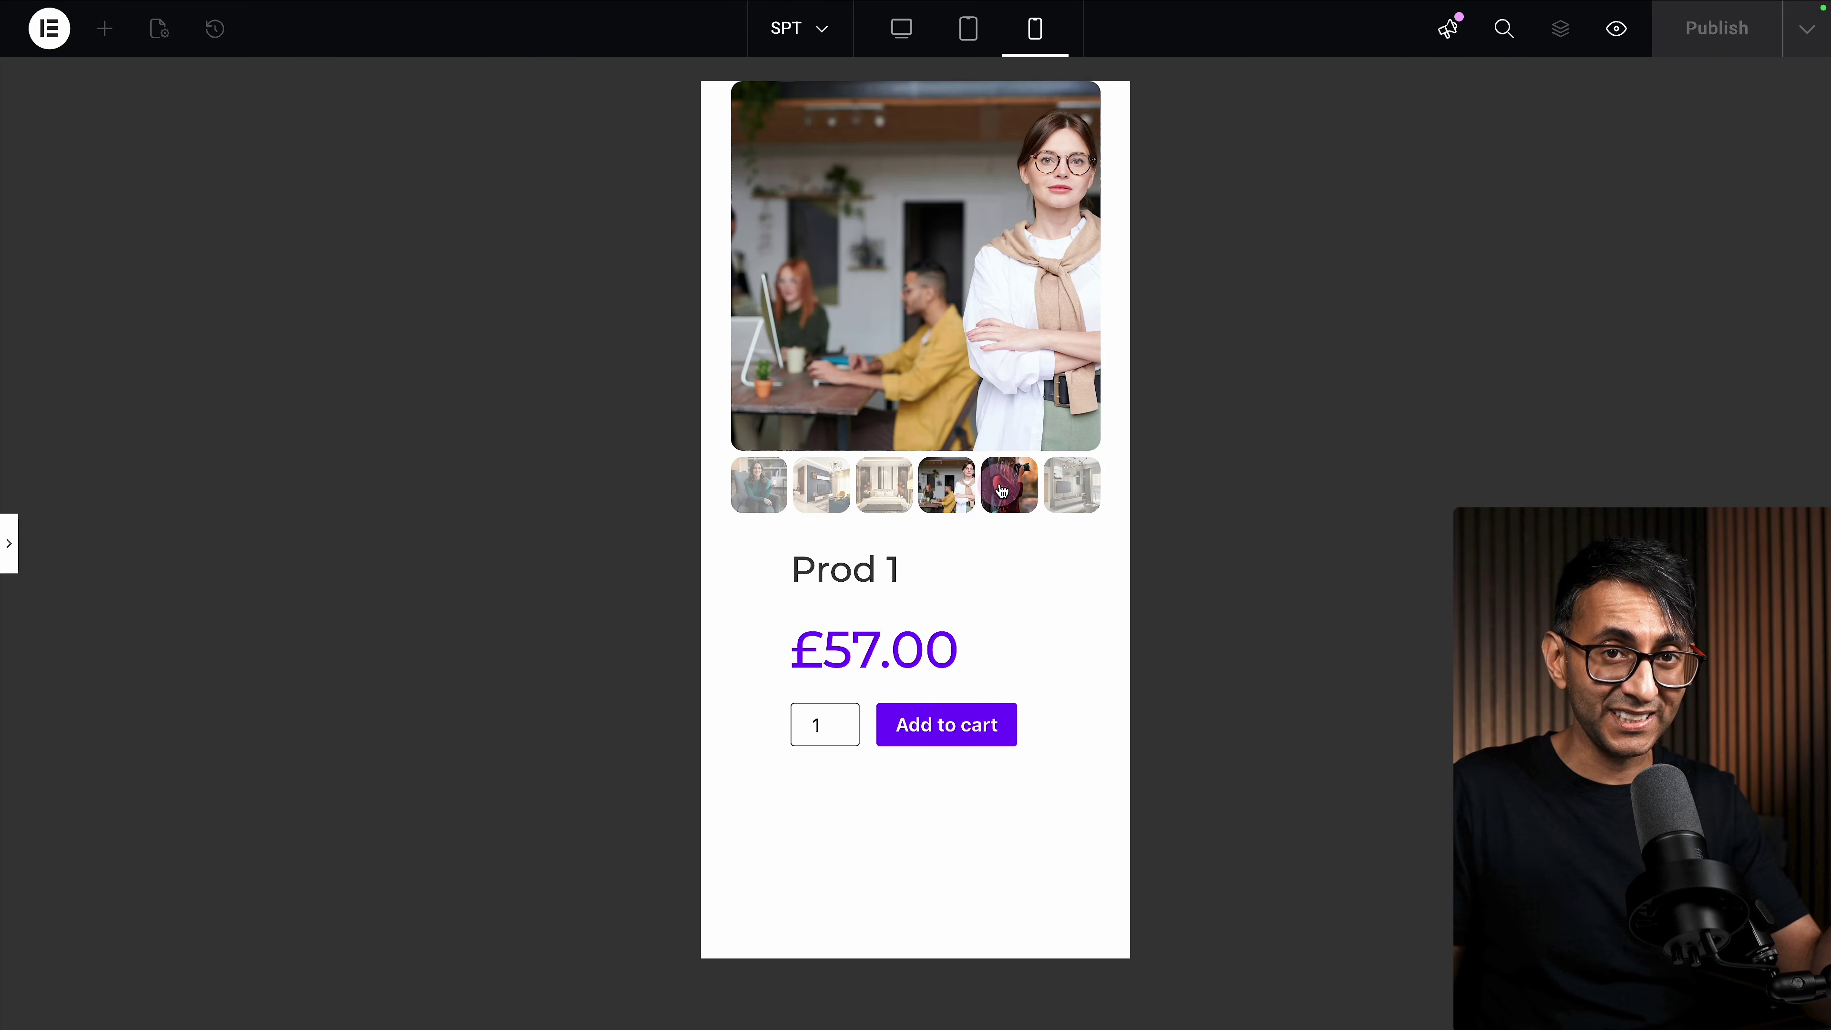
pyautogui.click(1034, 501)
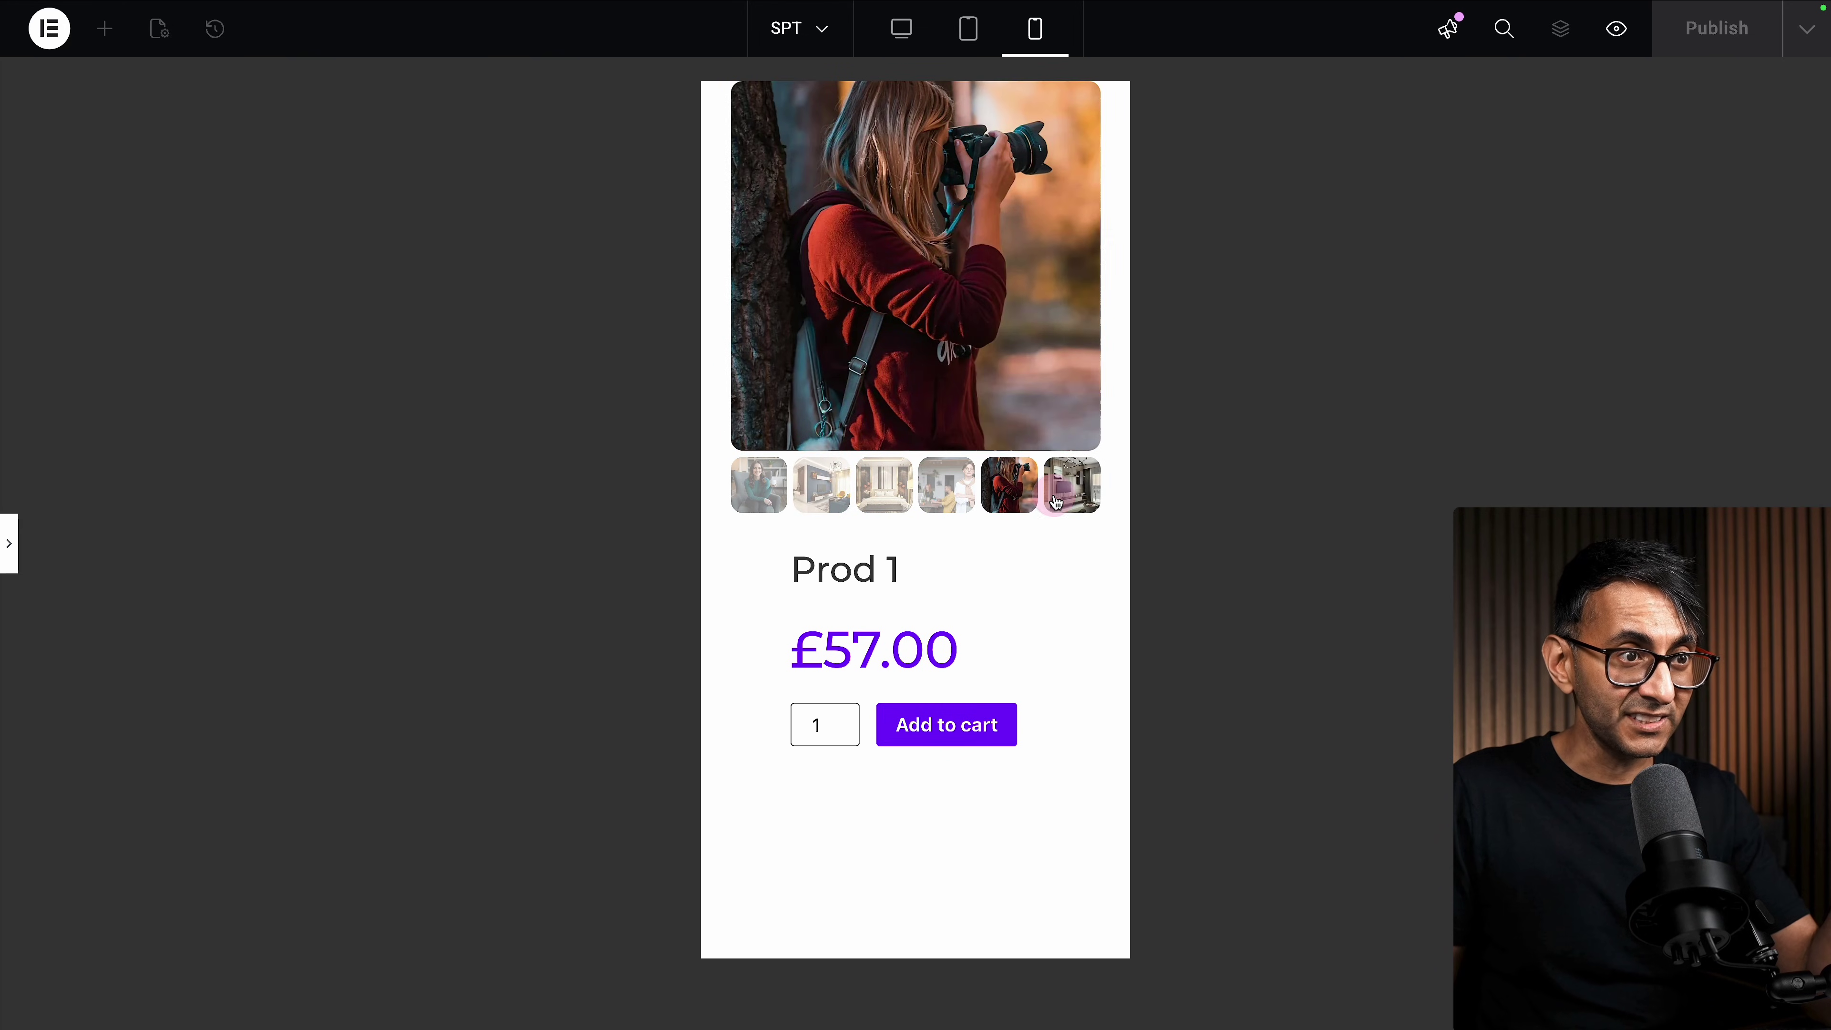
pyautogui.click(1056, 501)
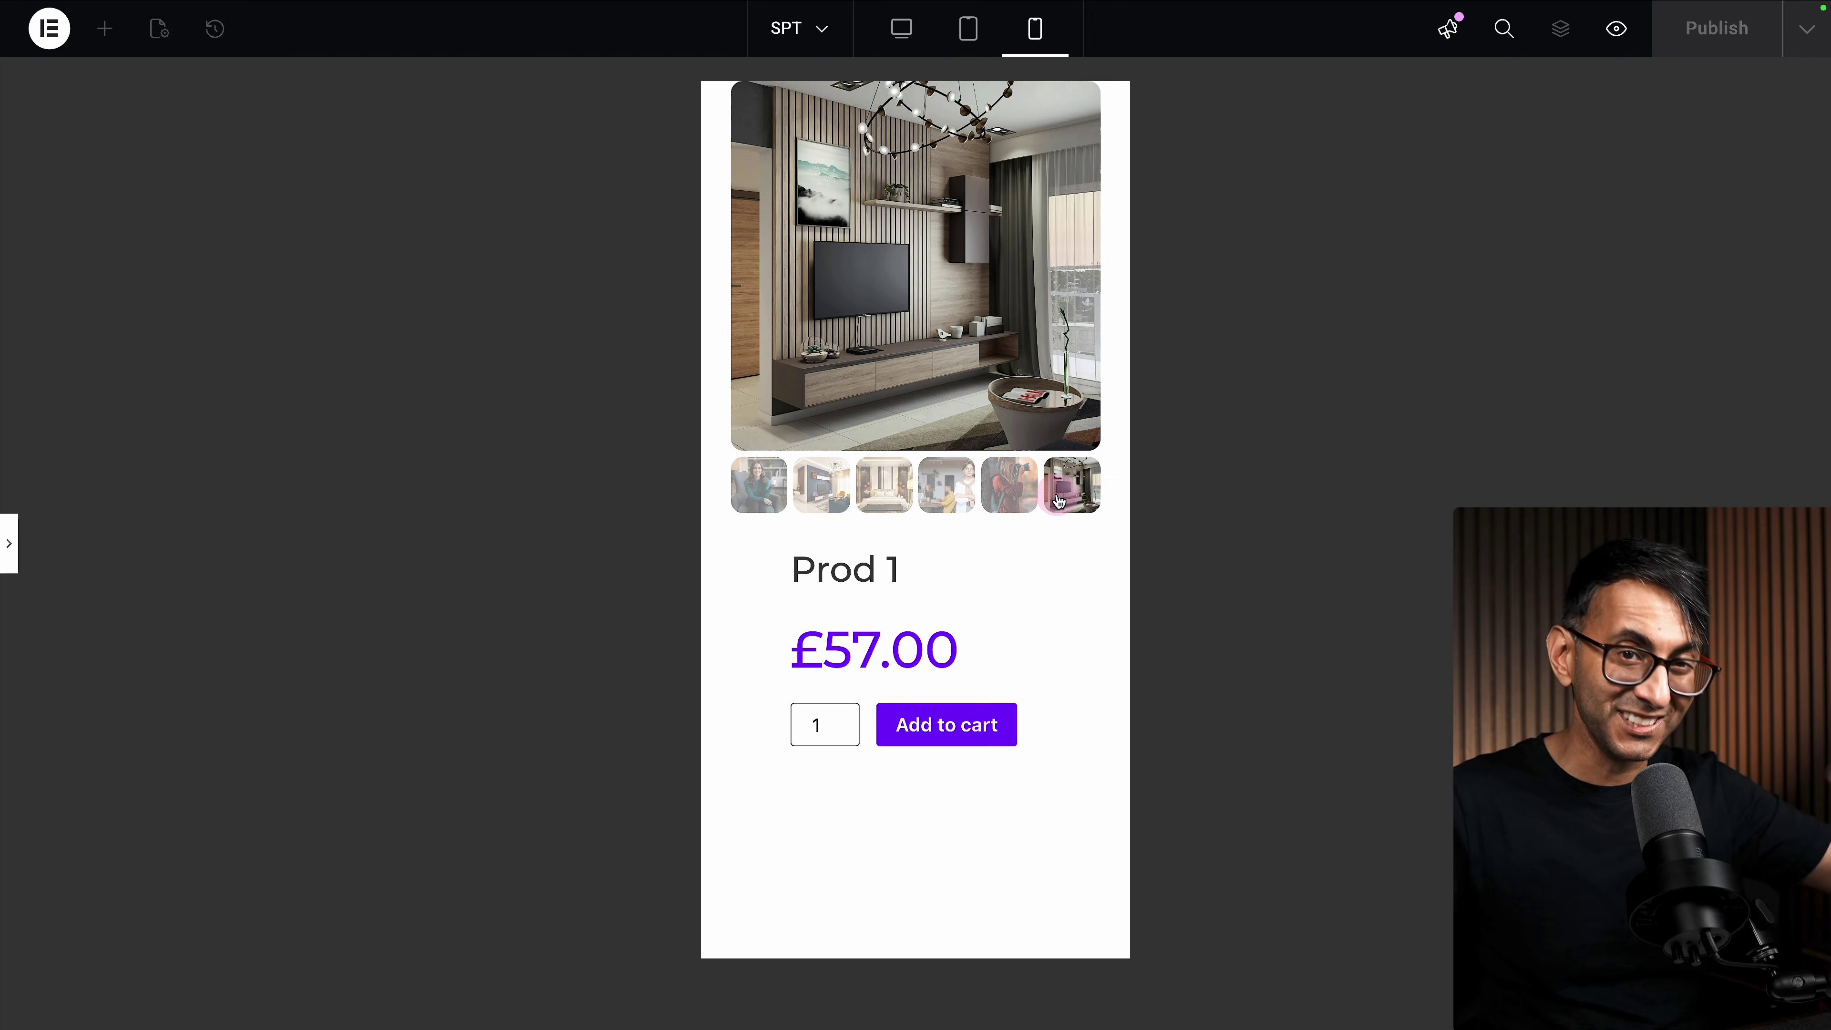
pyautogui.click(1384, 772)
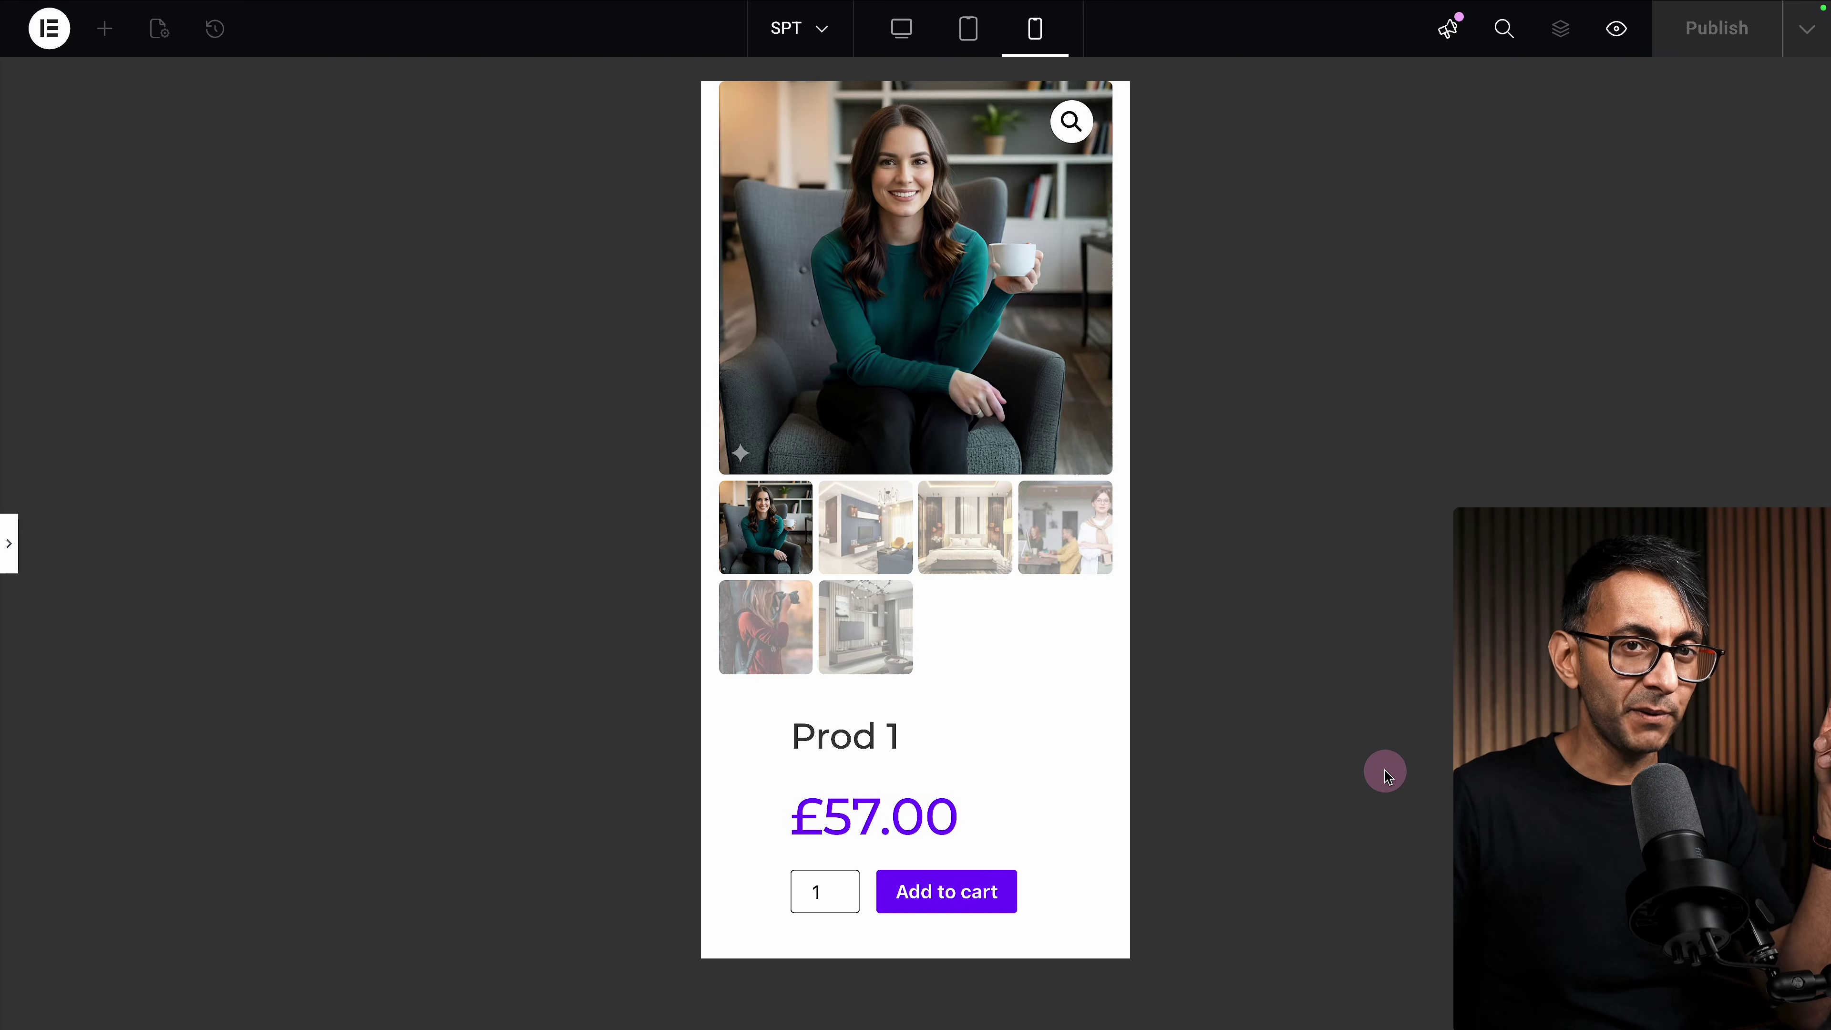
# Inspect the unstyled gallery in the mobile view by switching between images with different proportions.
pyautogui.click(766, 625)
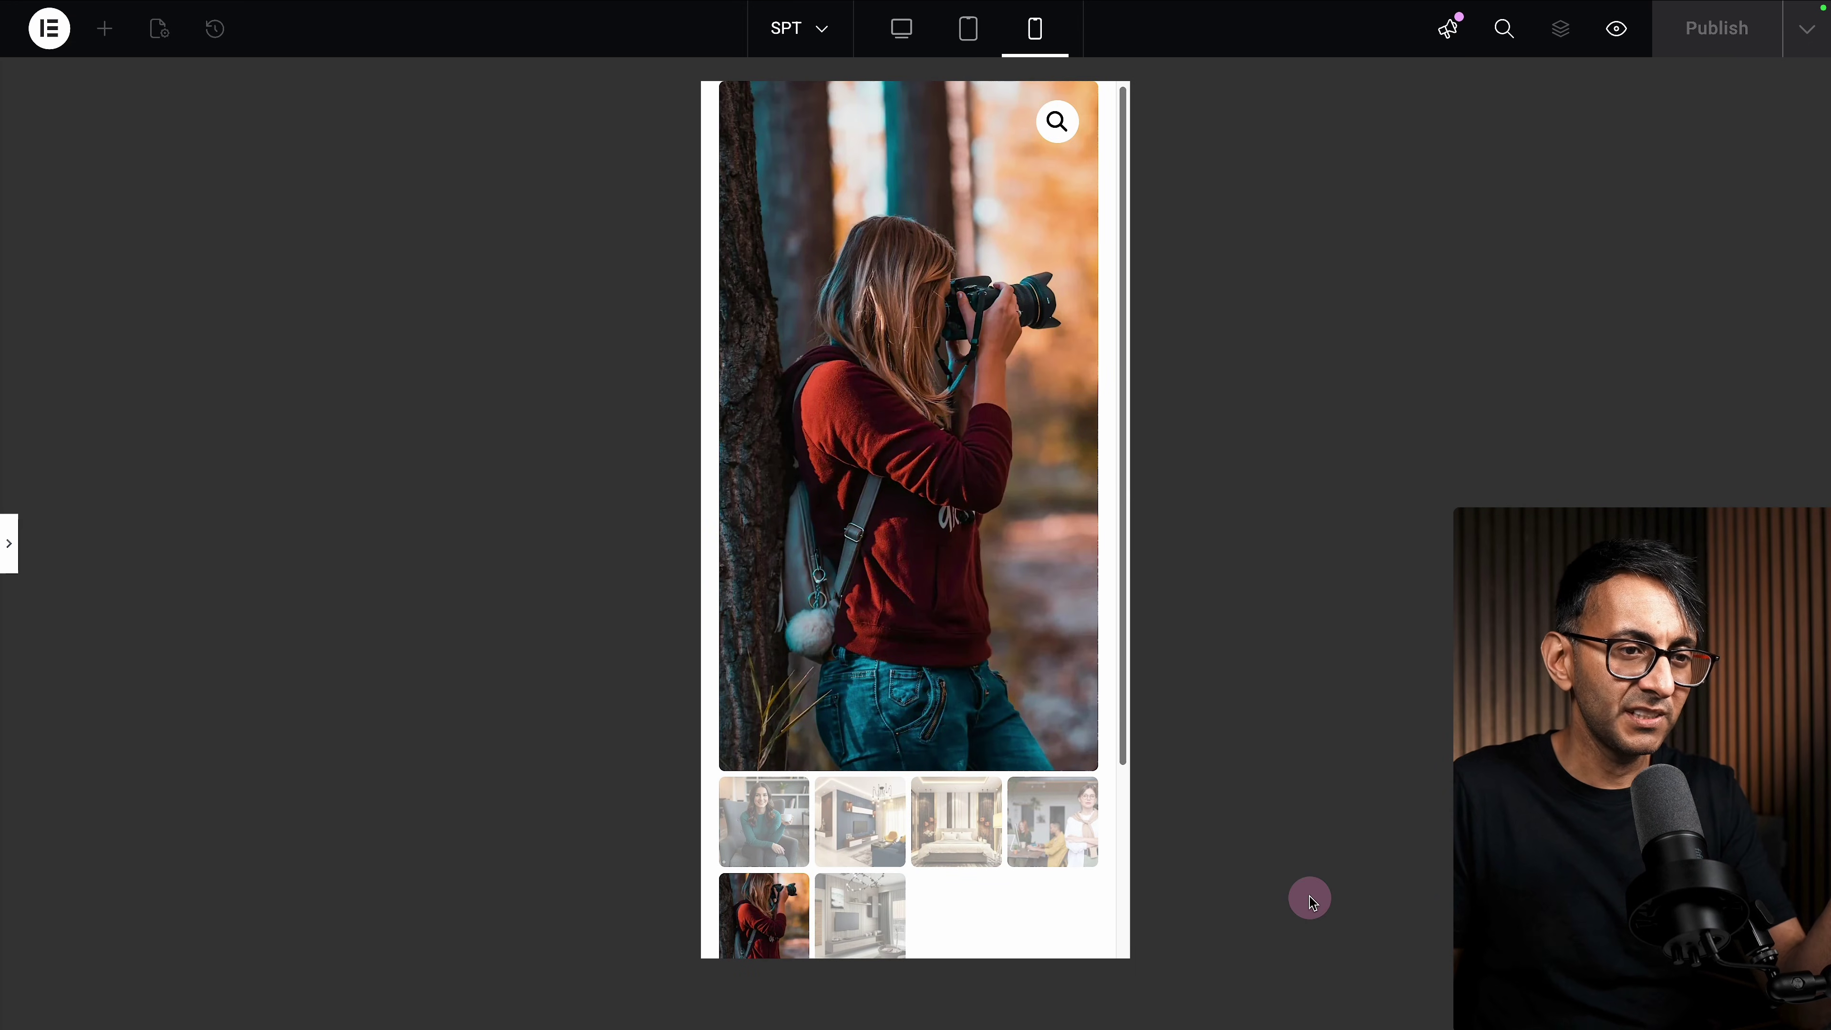
pyautogui.click(1065, 845)
pyautogui.click(1425, 735)
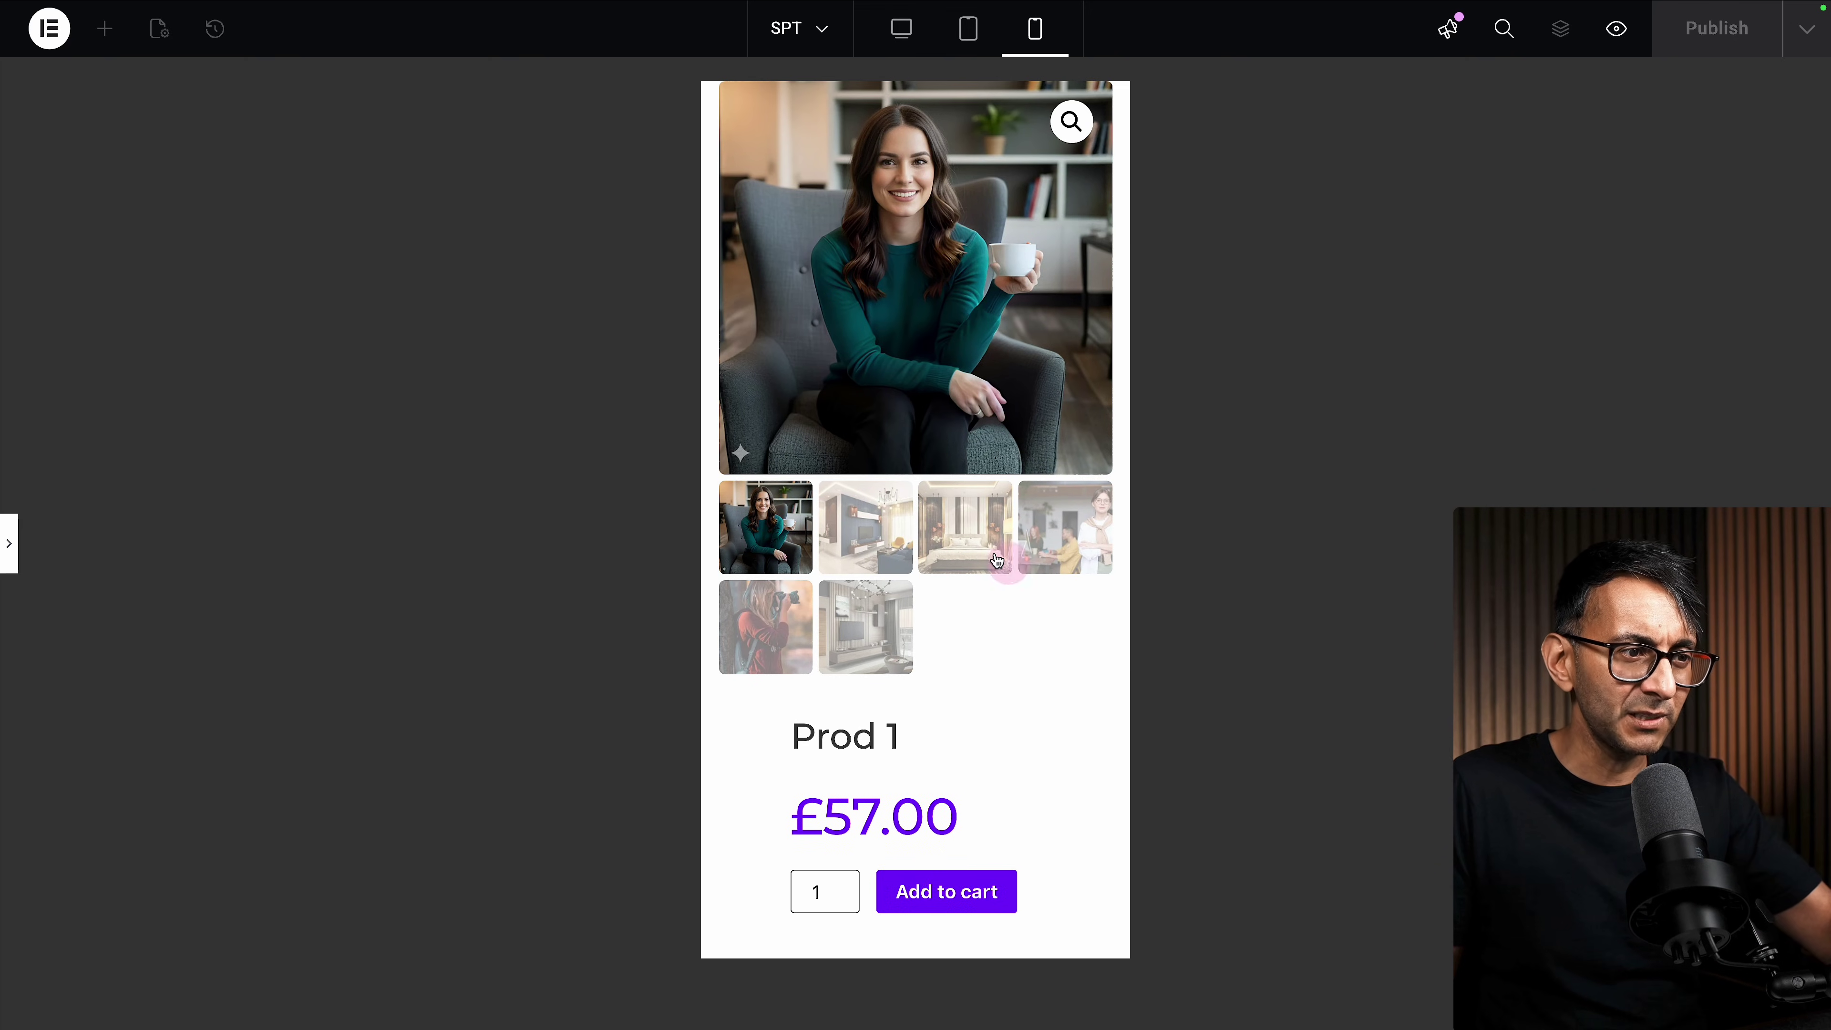
pyautogui.click(997, 561)
pyautogui.click(1023, 437)
pyautogui.click(960, 427)
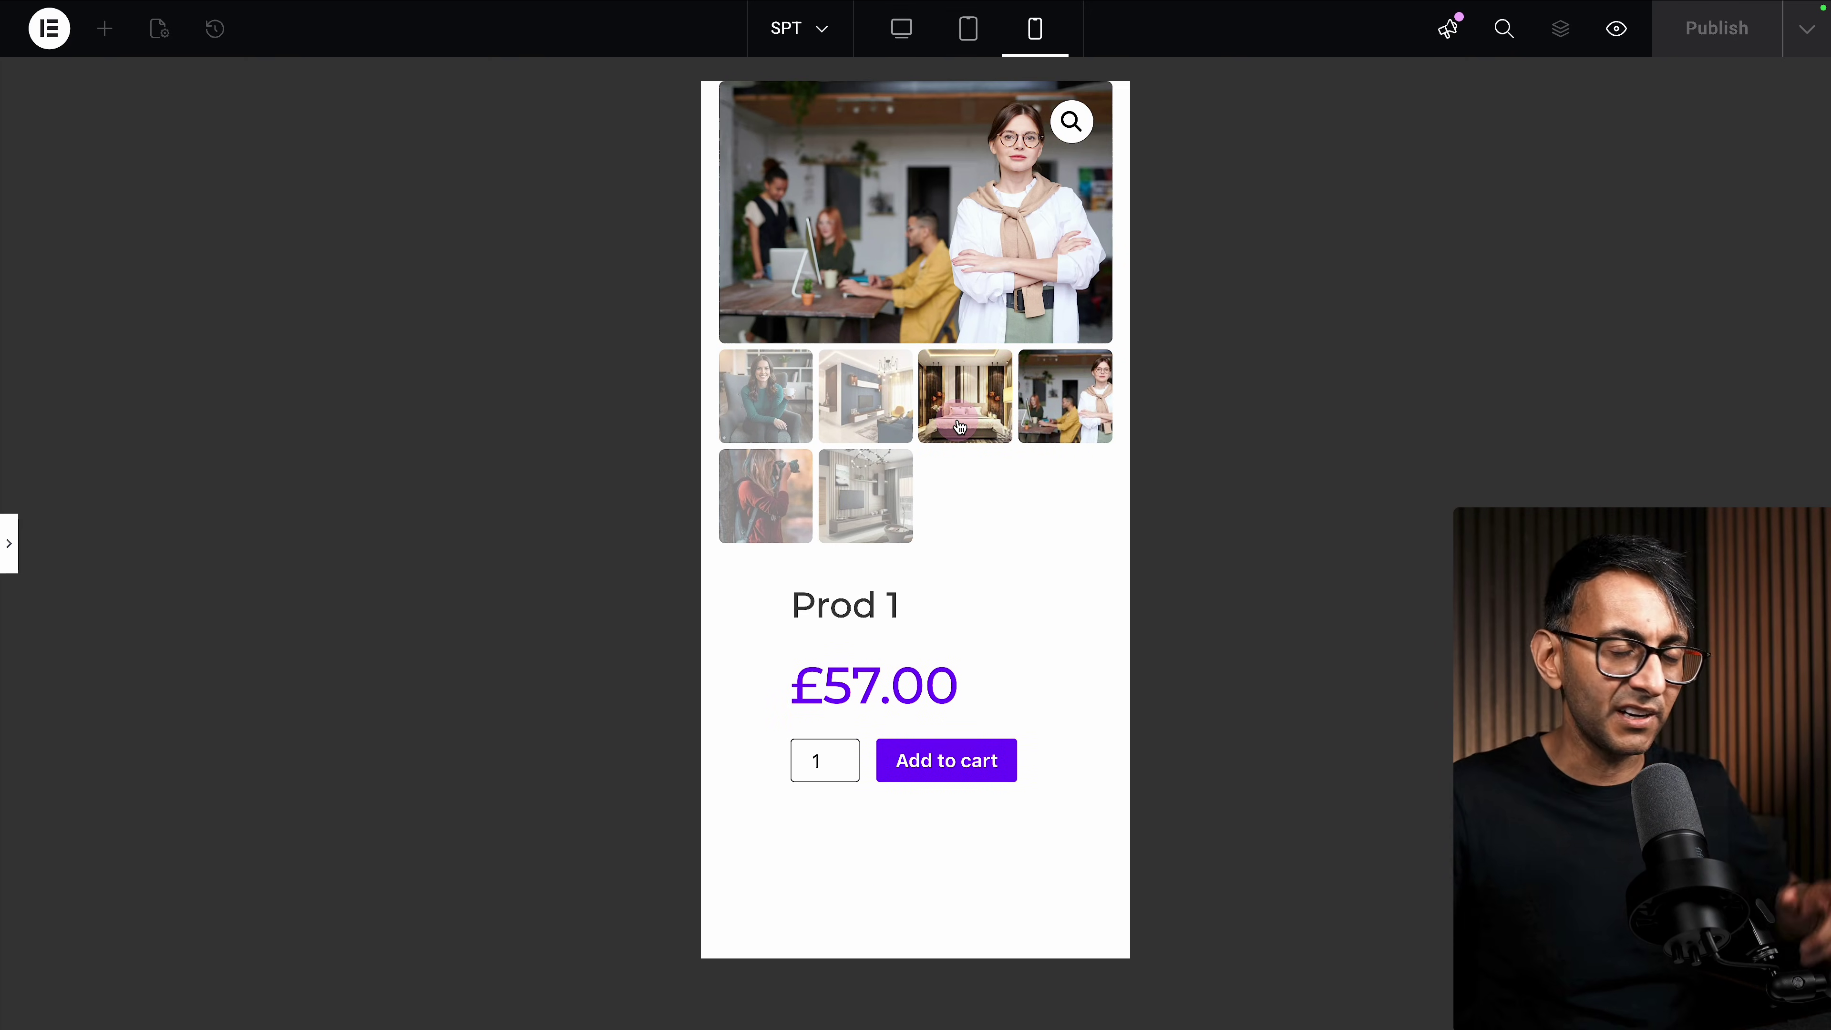
# Return to the Product Images custom CSS and try setting the --mobile-cols variable to 3.
pyautogui.hotkey('ctrl', 'p')
pyautogui.click(688, 549)
pyautogui.click(685, 544)
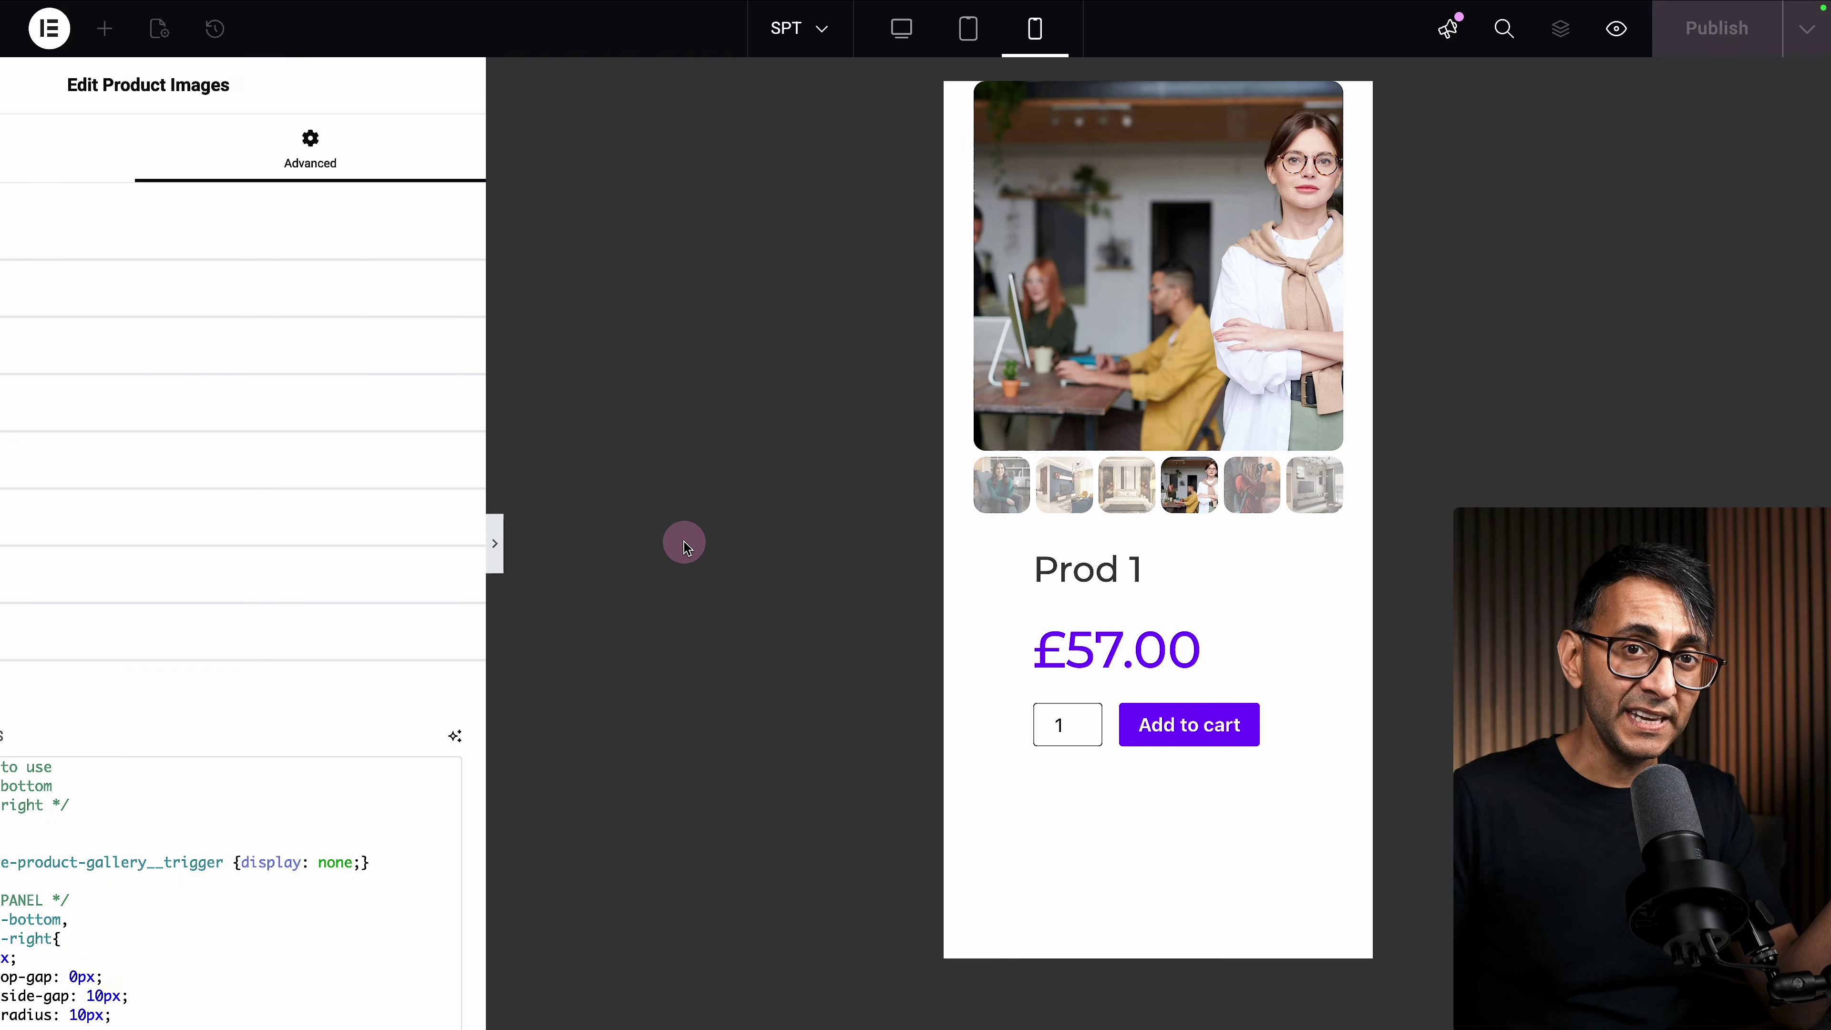
pyautogui.hotkey('ctrl', 'p')
pyautogui.scroll(-10, 311, 796)
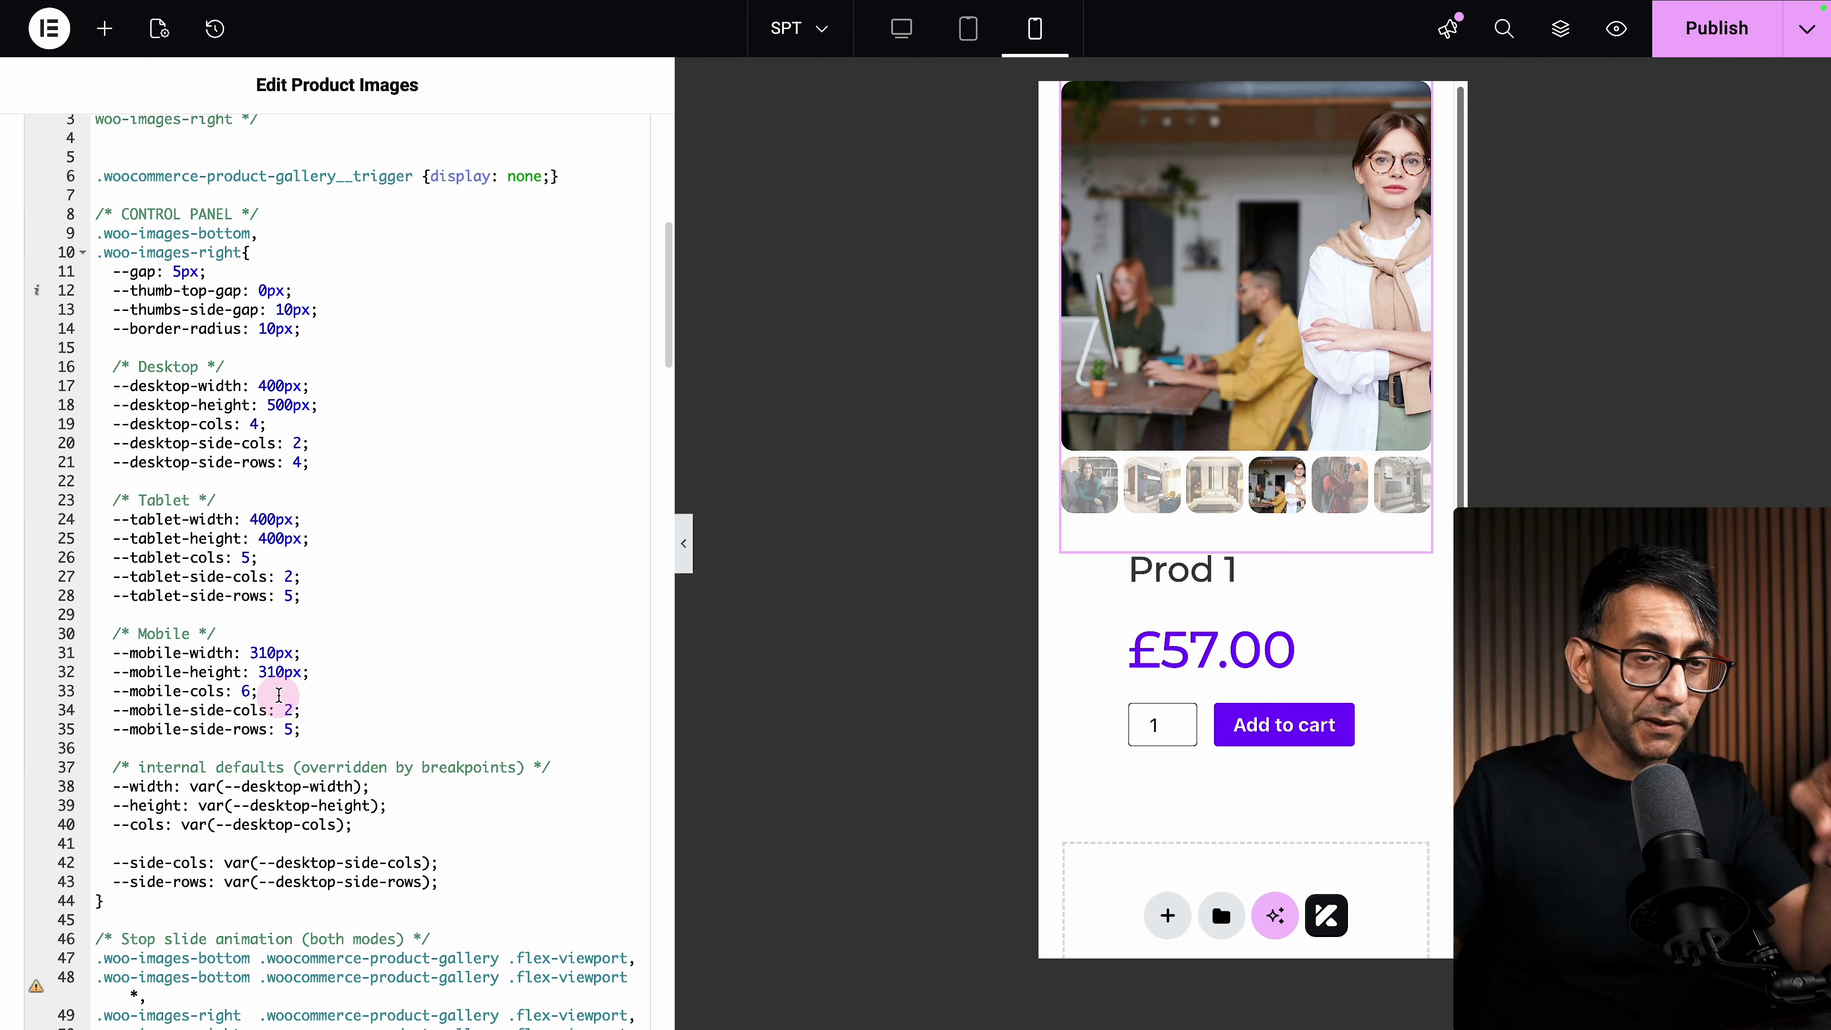
pyautogui.click(248, 692)
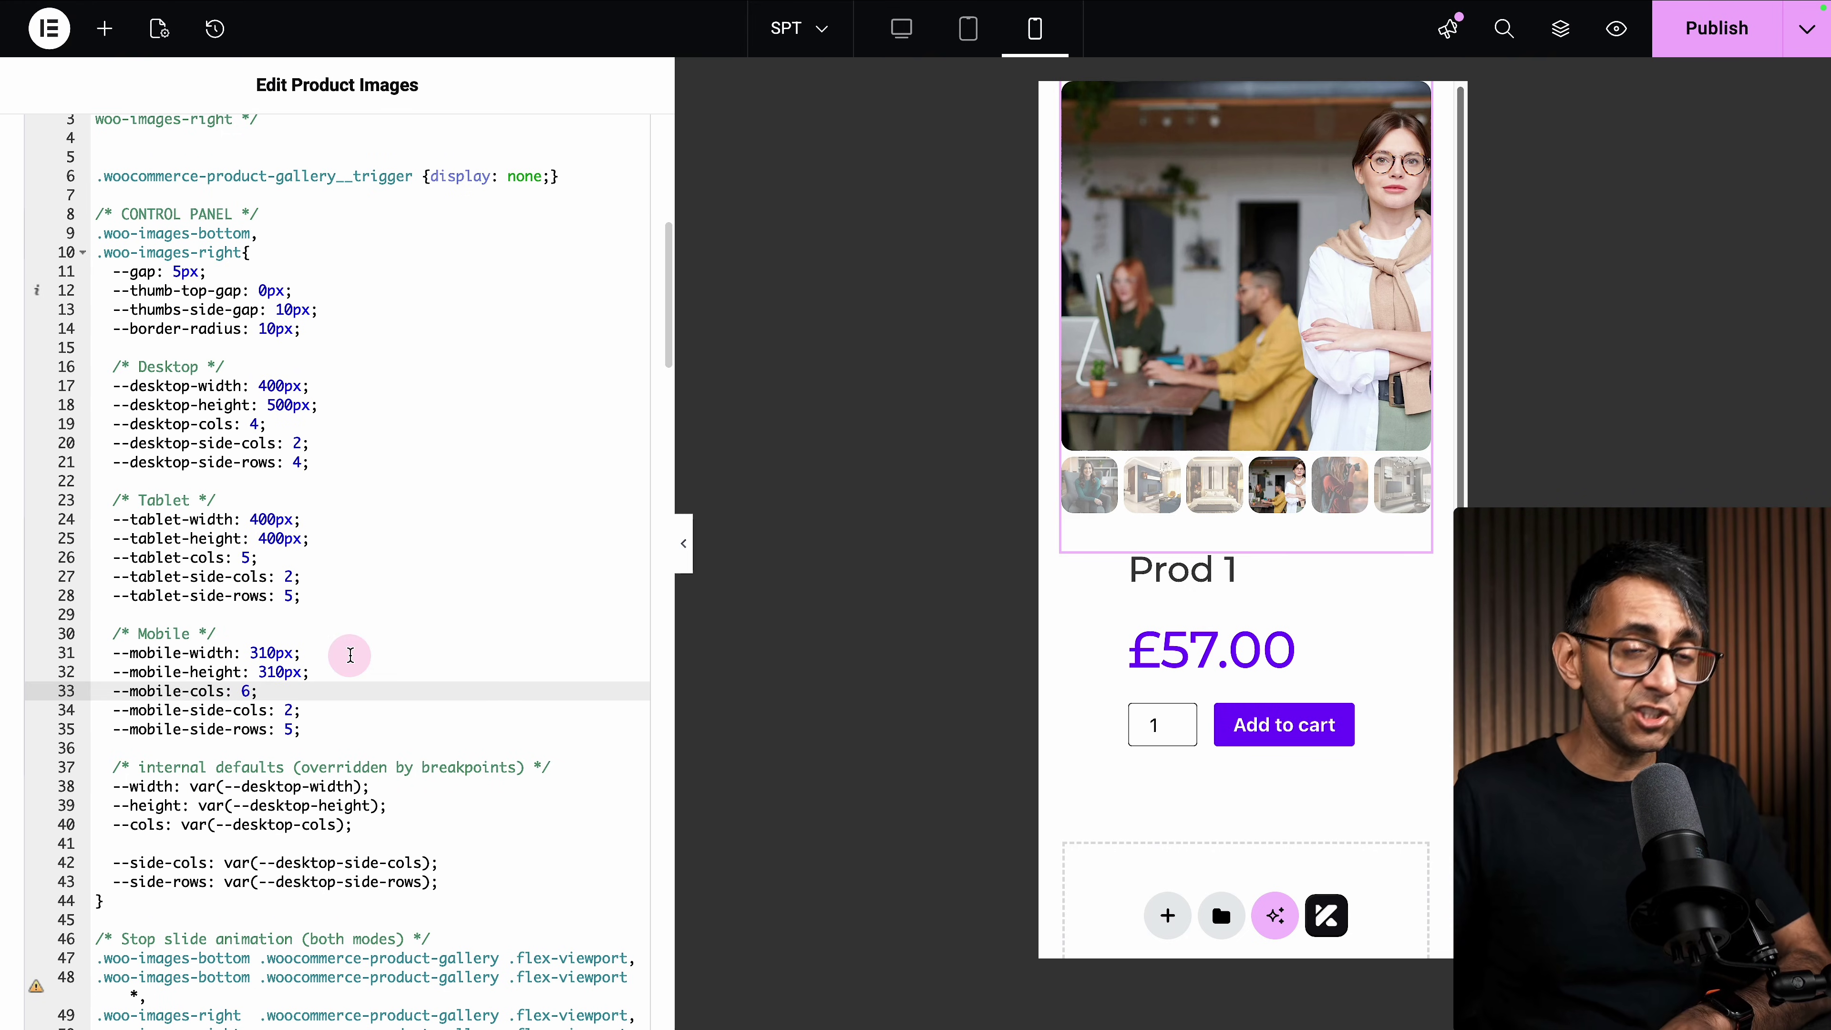
pyautogui.press('BackSpace')
pyautogui.write('3')
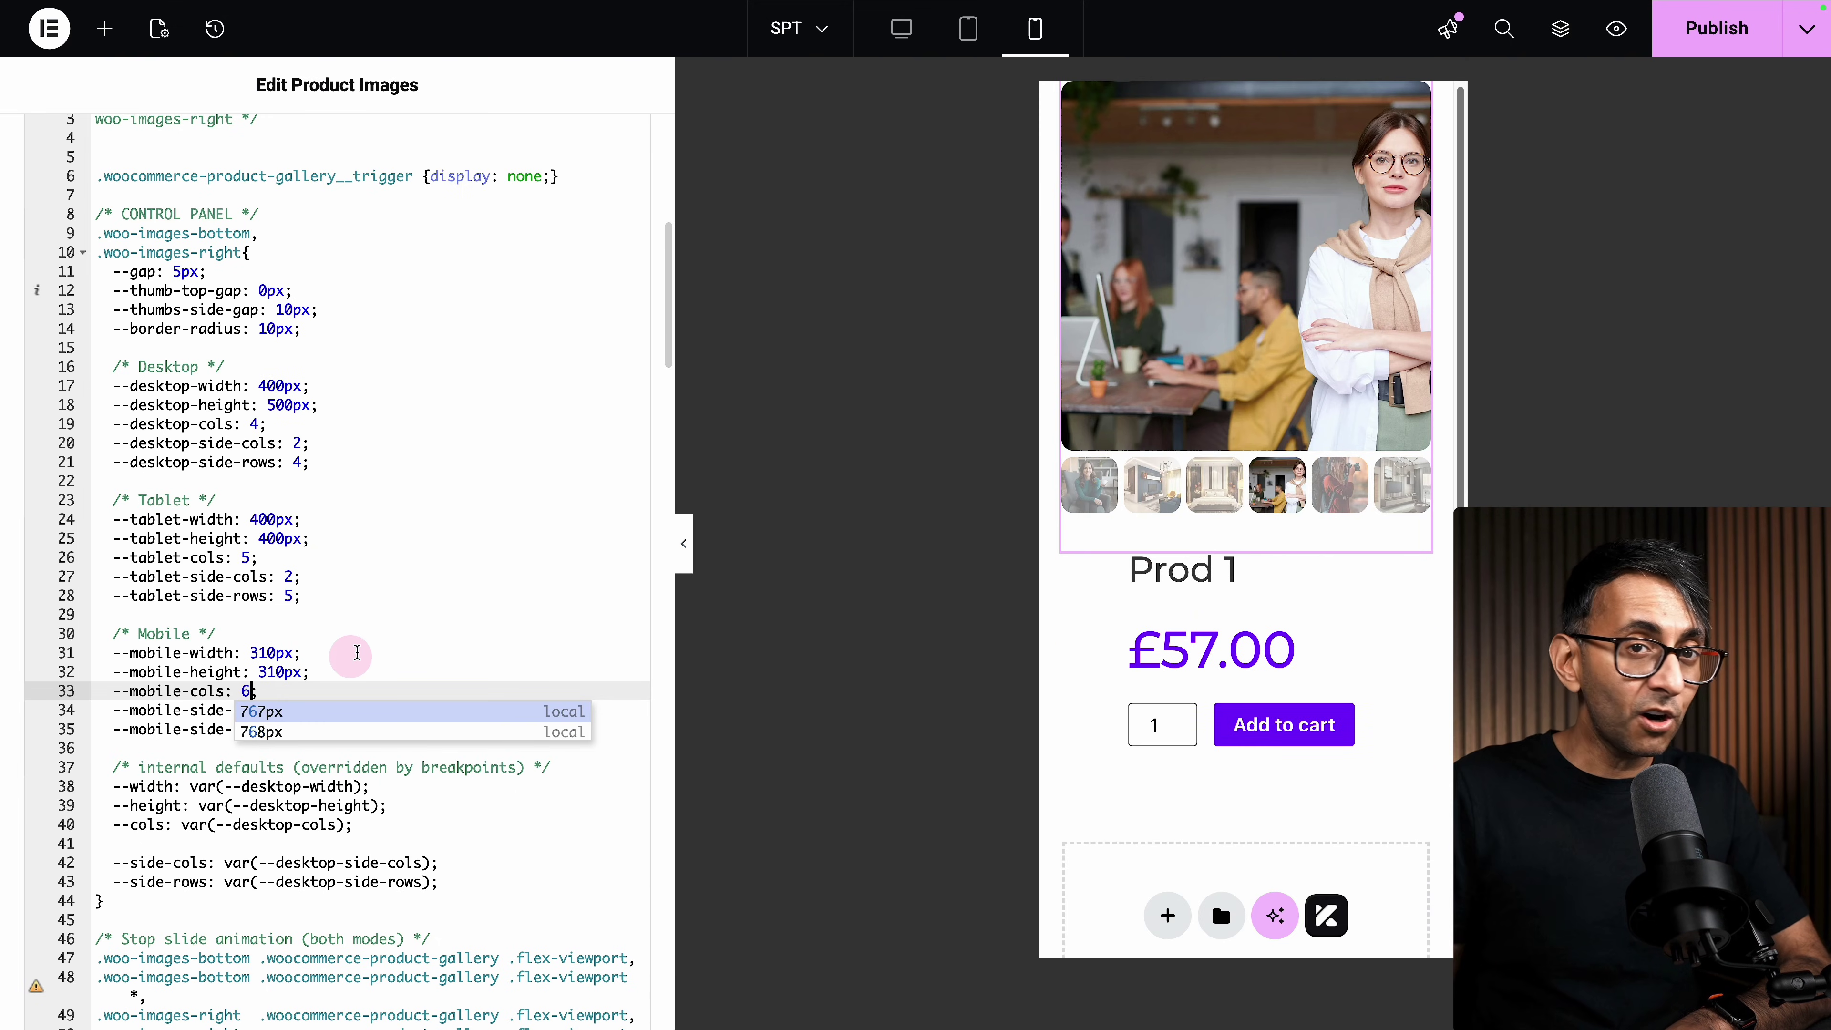
# Preview the mobile gallery without the editing panel and switch between the woman in glasses, photographer and interior thumbnails.
pyautogui.click(683, 543)
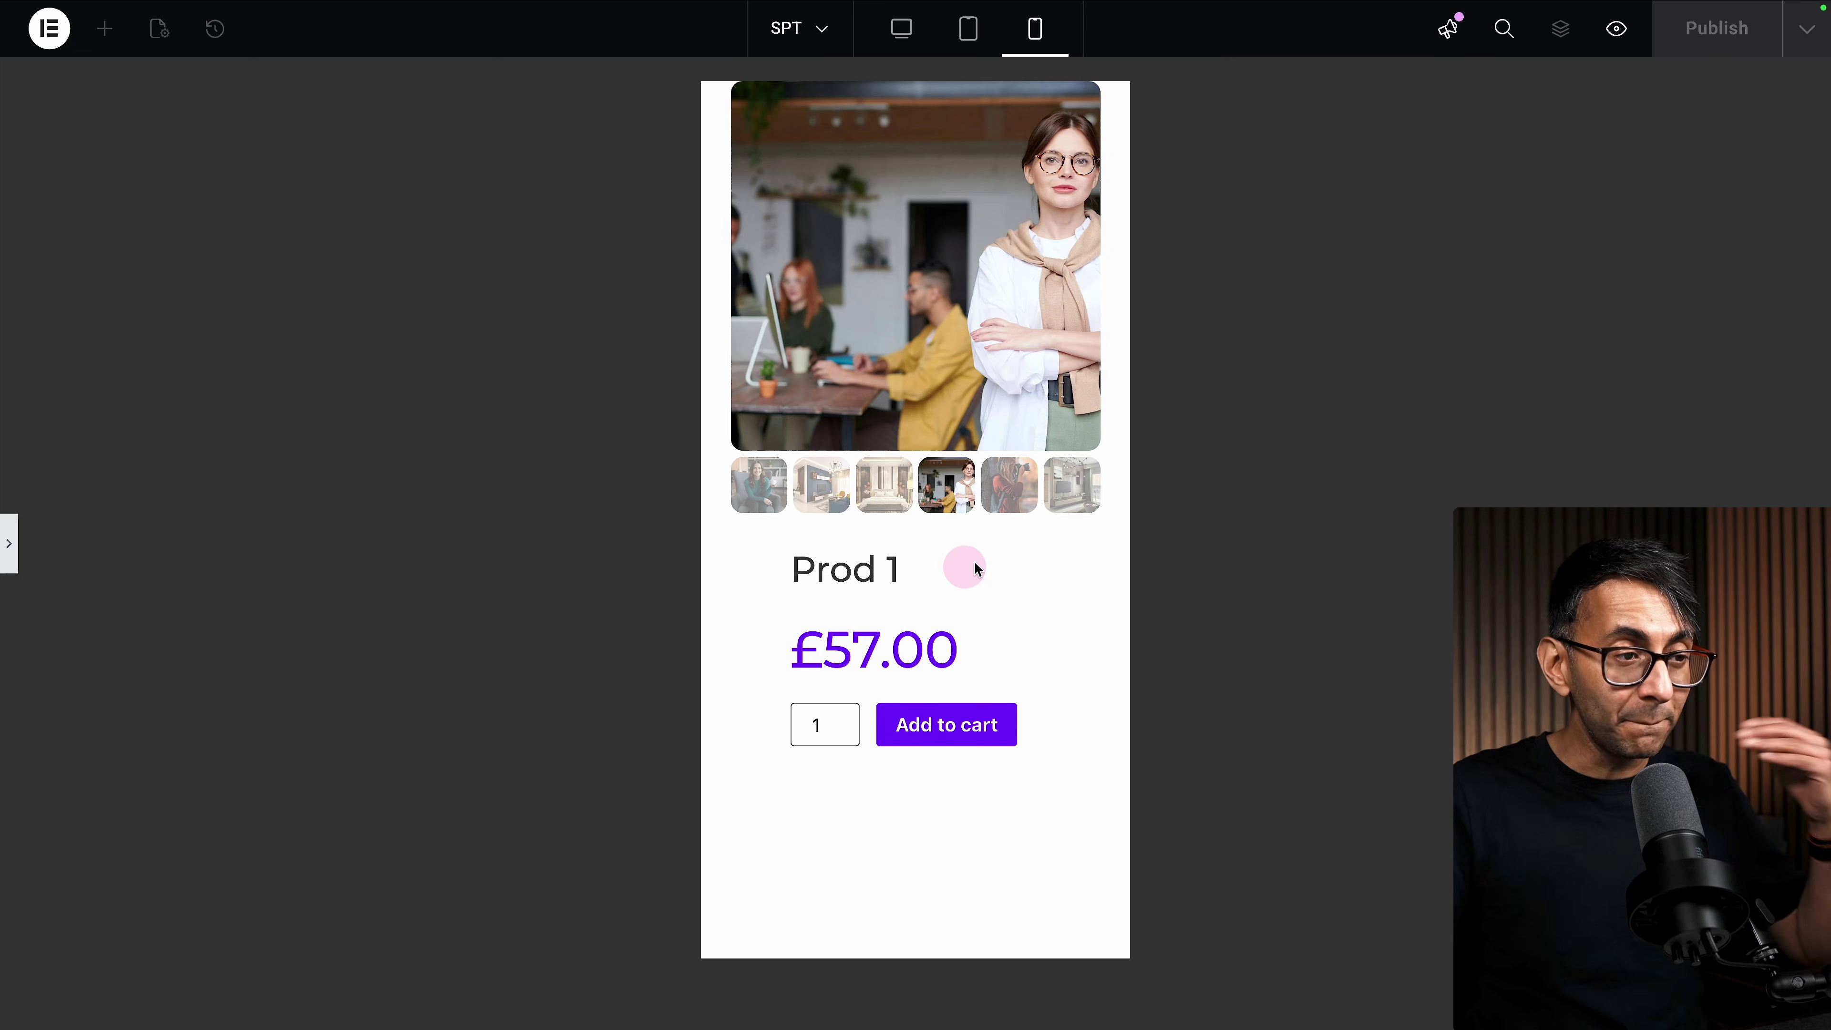
pyautogui.click(949, 491)
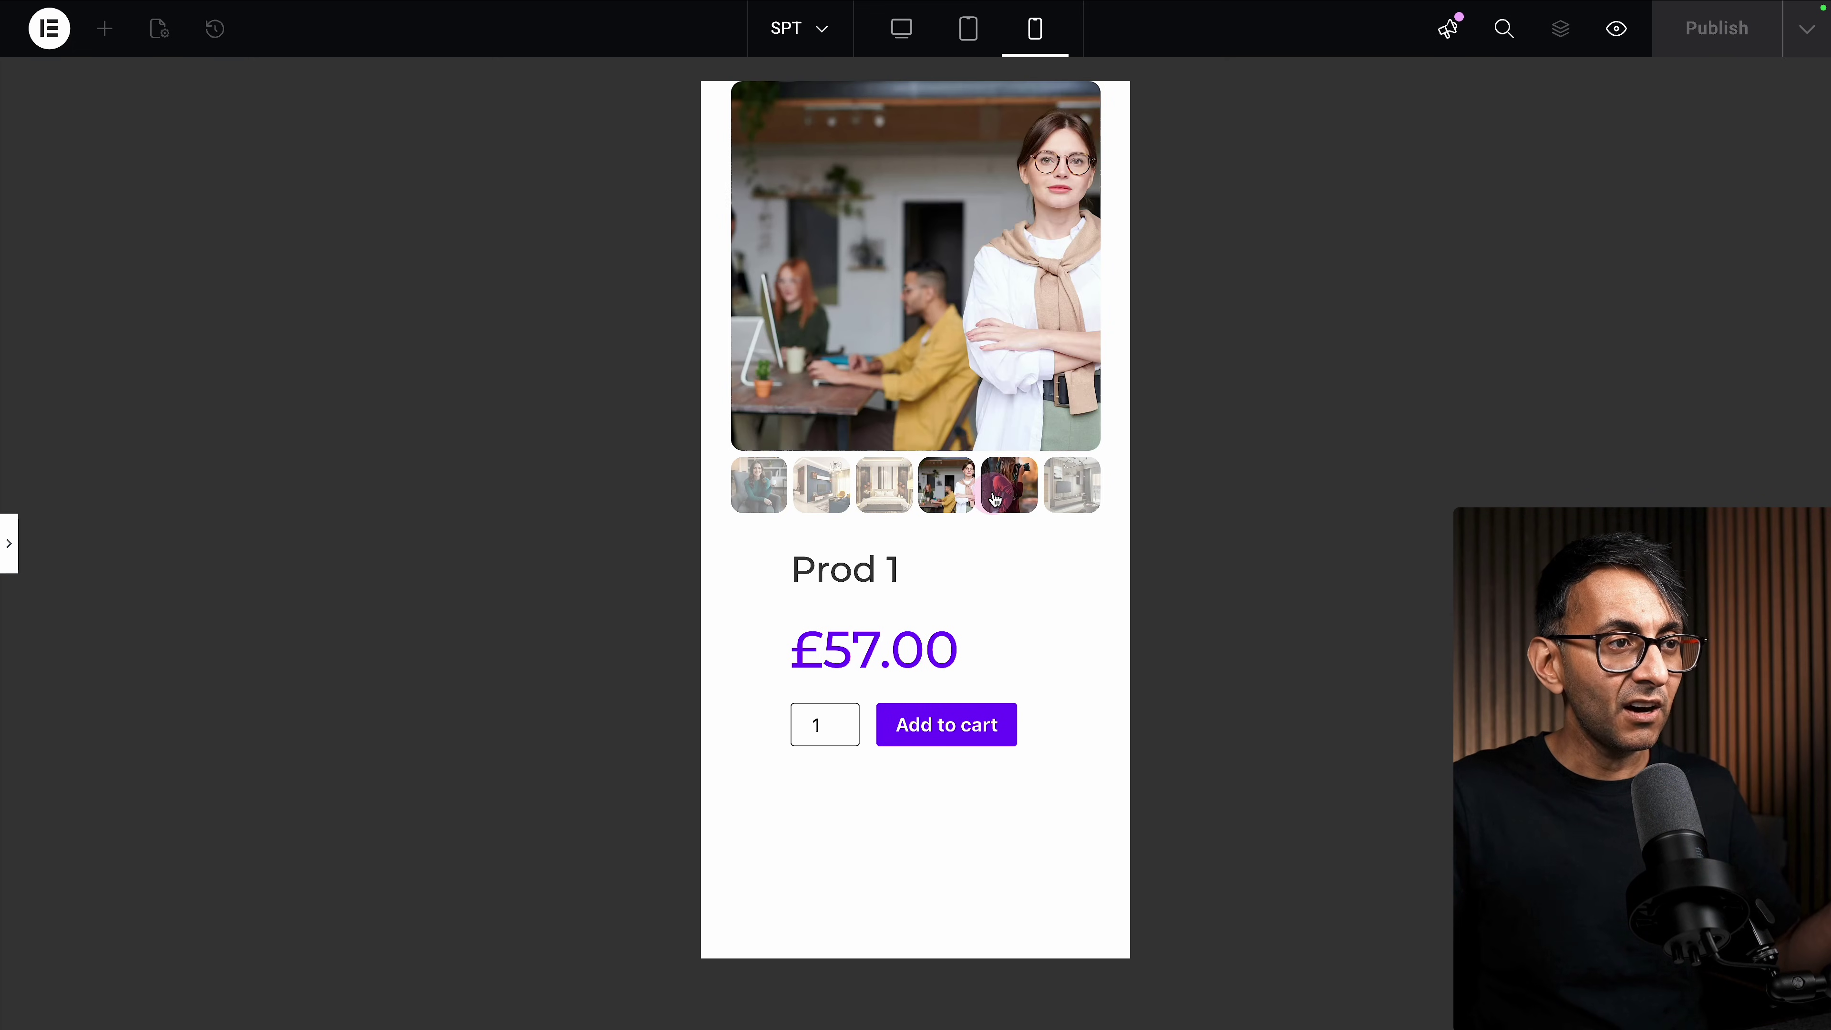
pyautogui.click(1009, 488)
pyautogui.click(1082, 498)
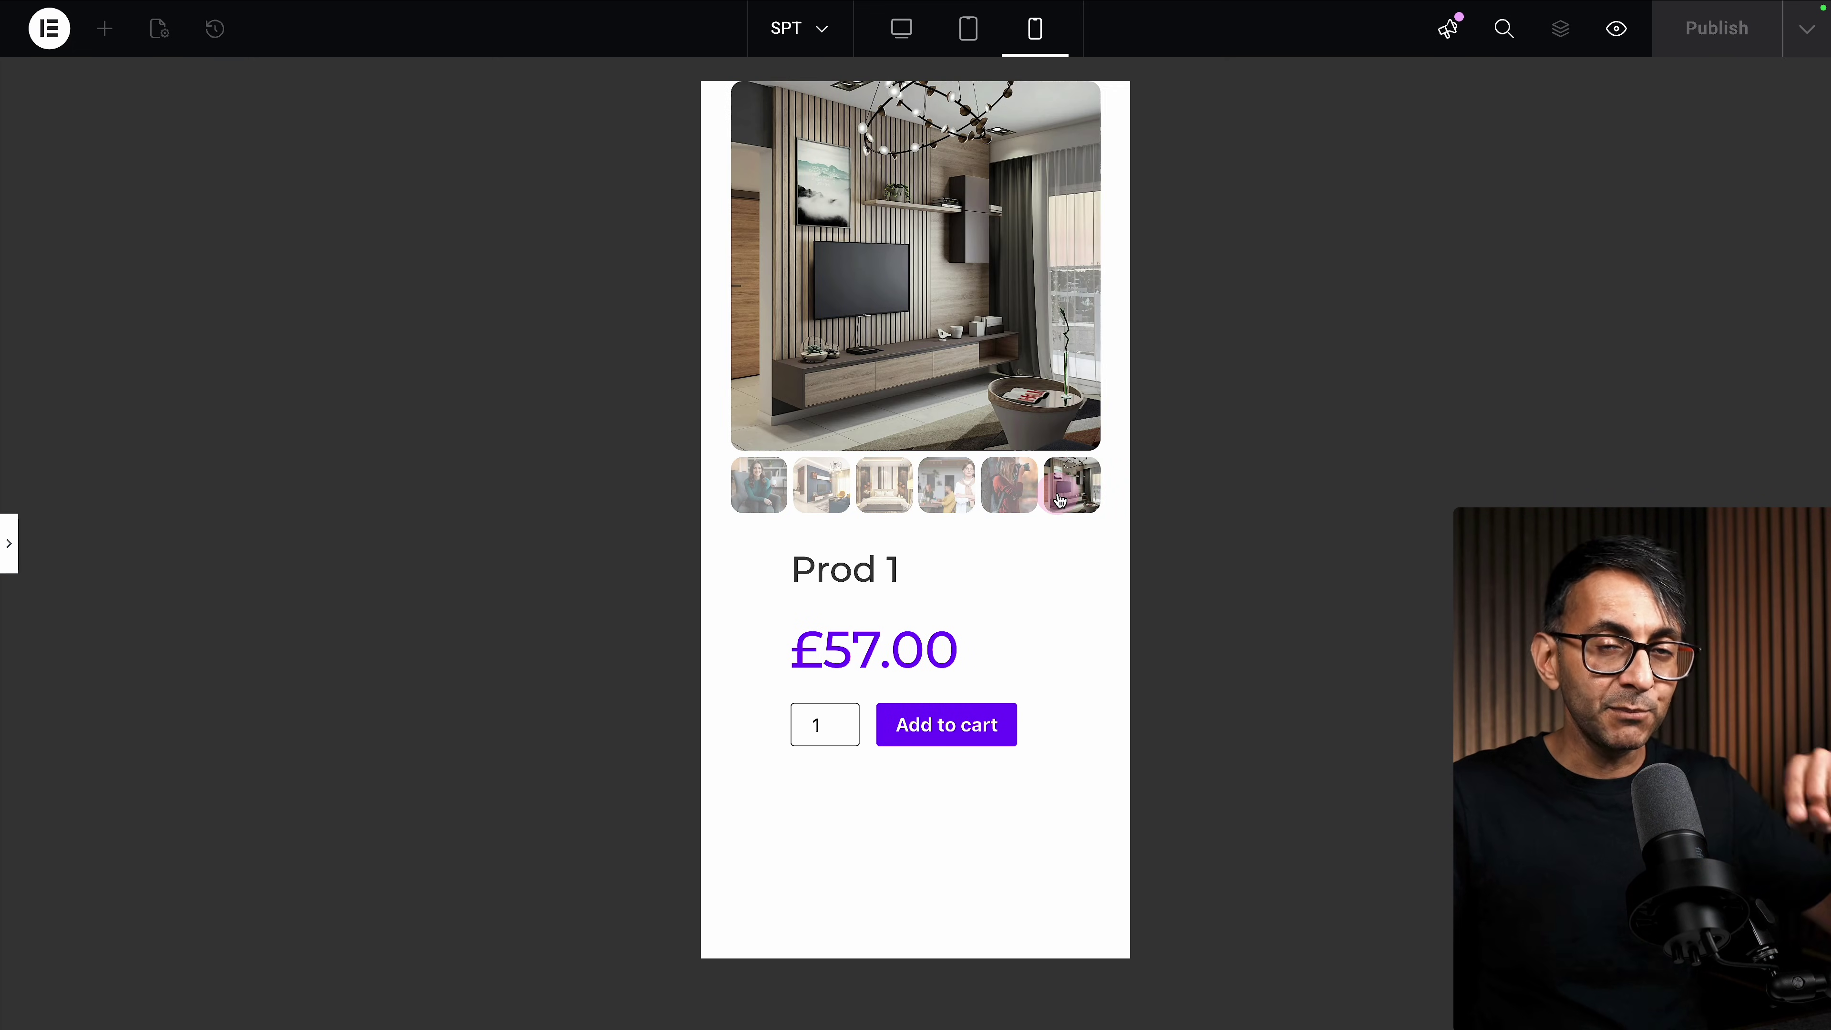
pyautogui.click(912, 491)
pyautogui.click(947, 495)
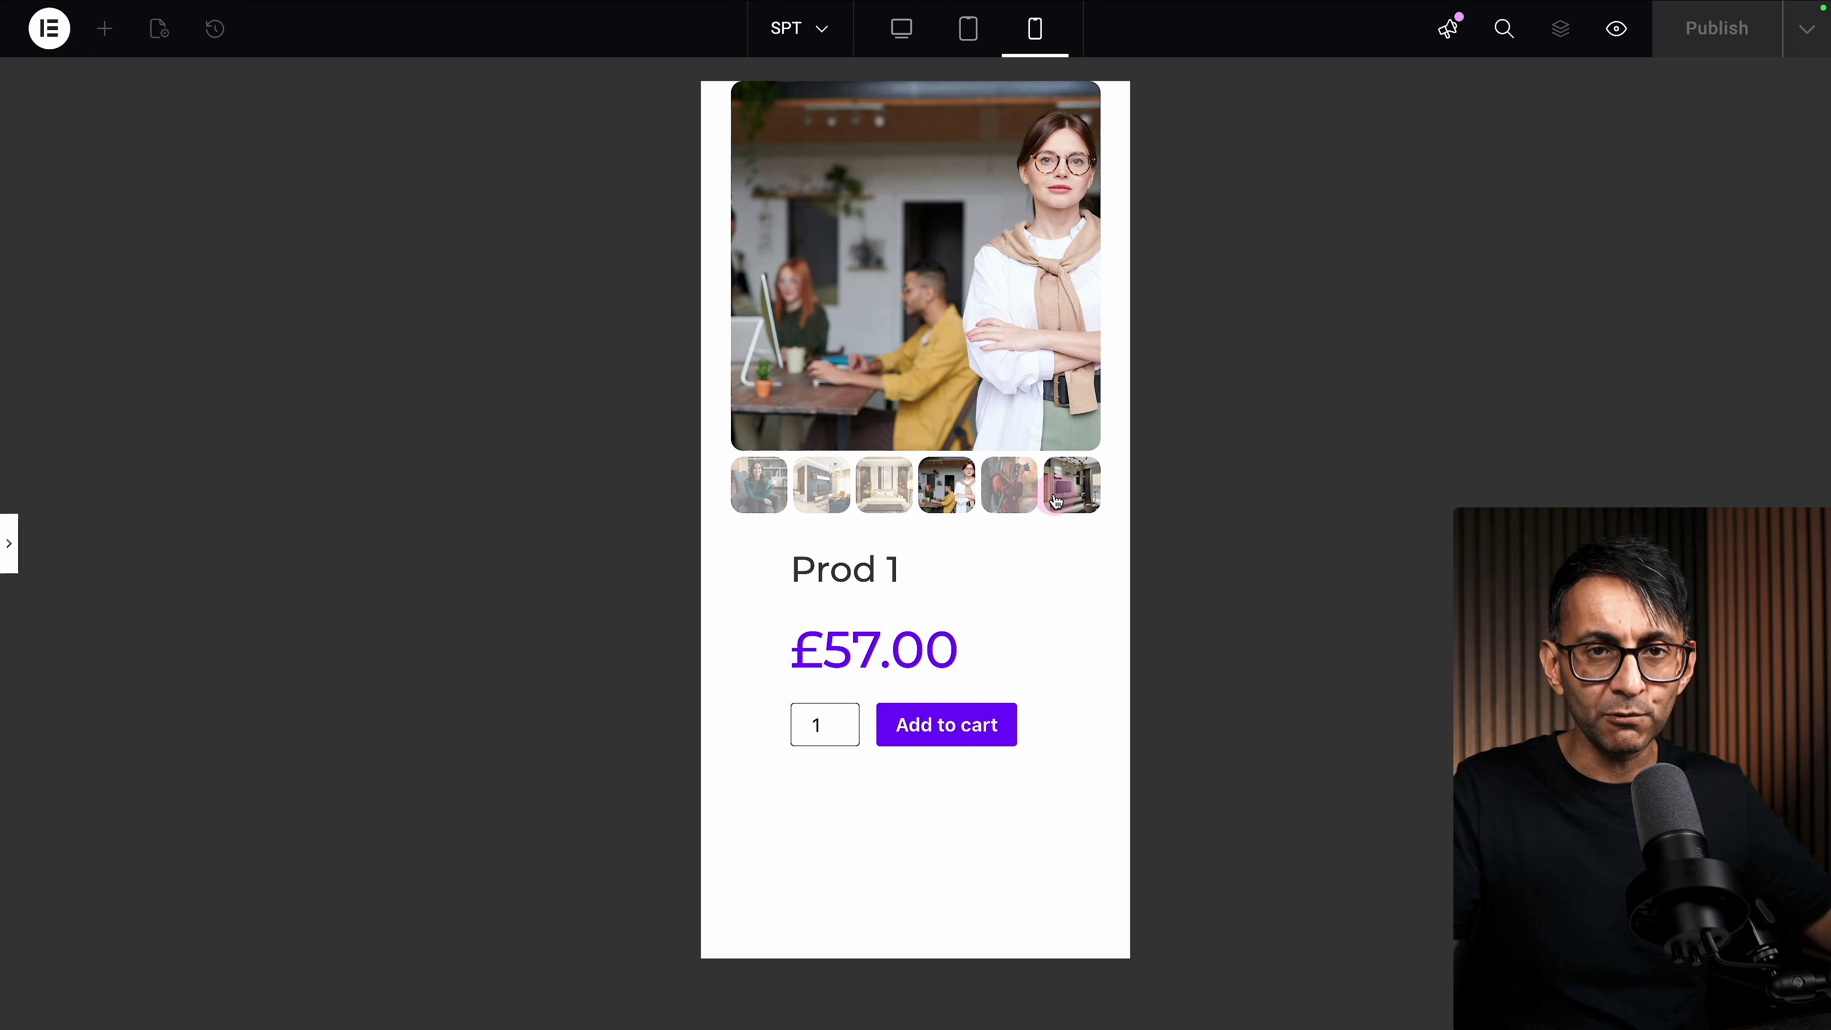
# Return to the desktop view, change the Product Images CSS class to woo-images-right, and publish the change.
pyautogui.hotkey('ctrl', 'p')
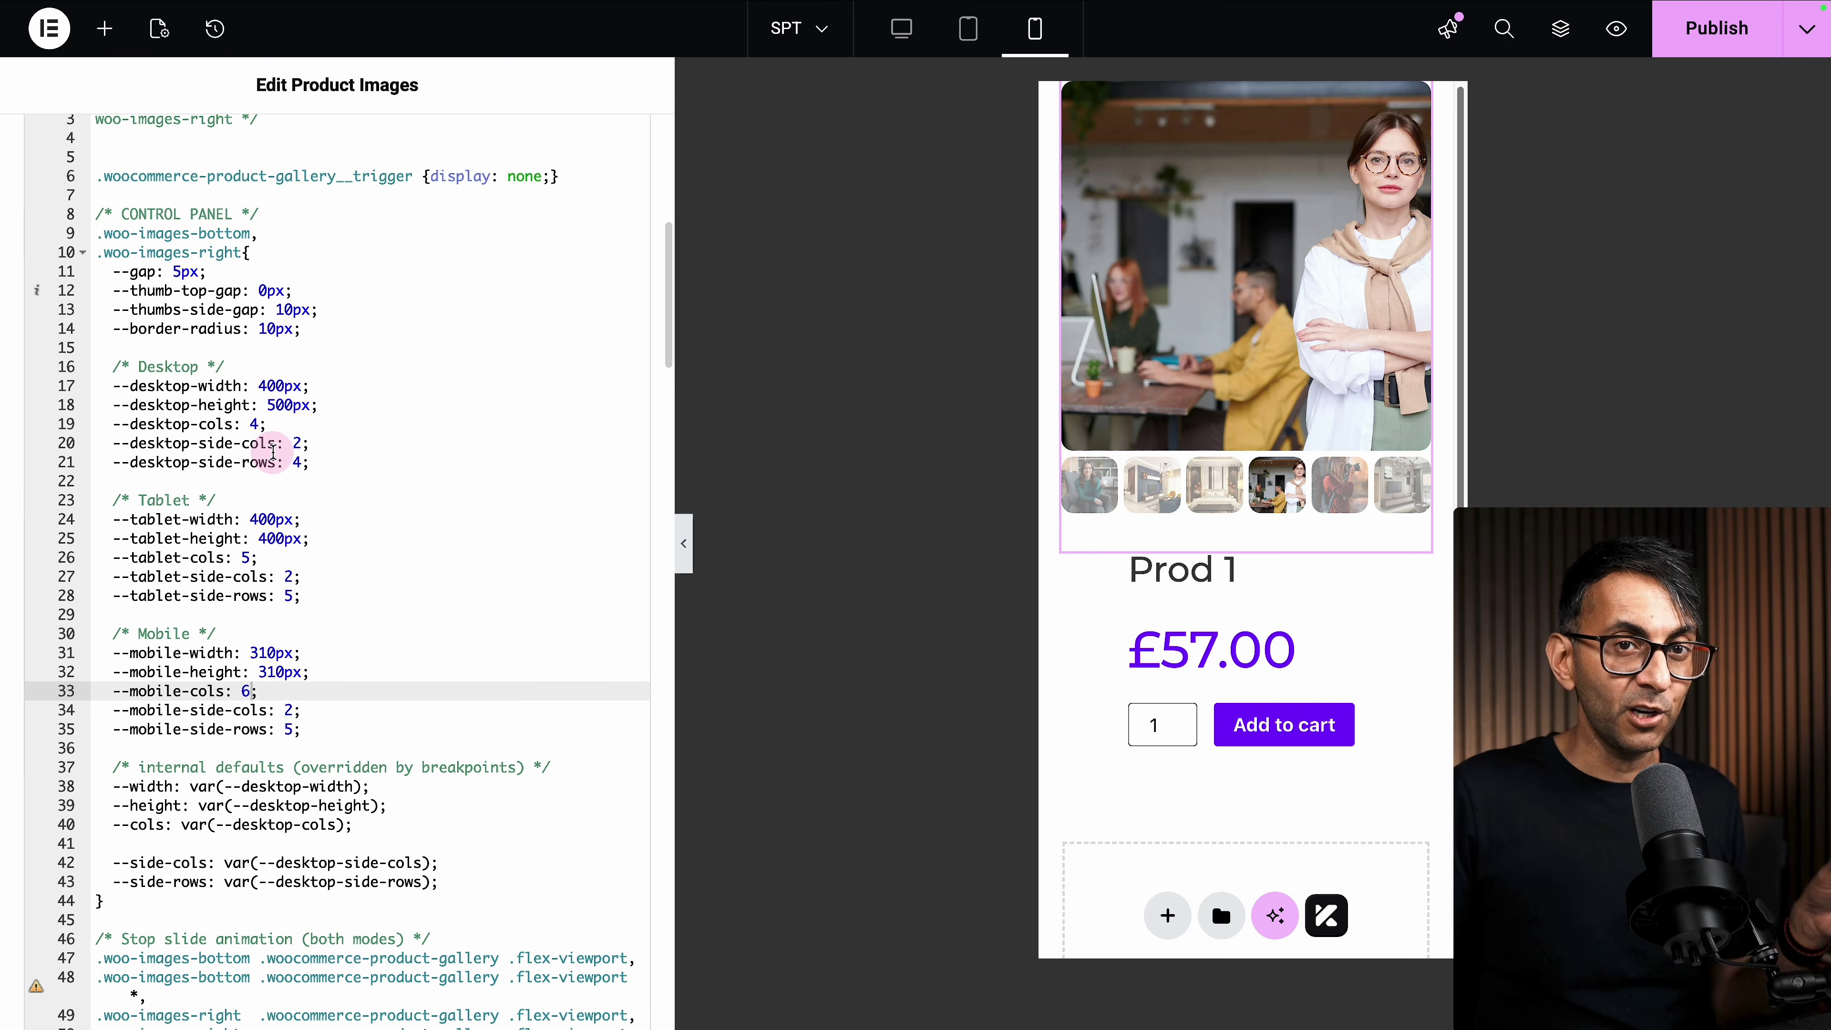
pyautogui.click(905, 45)
pyautogui.scroll(10, 504, 771)
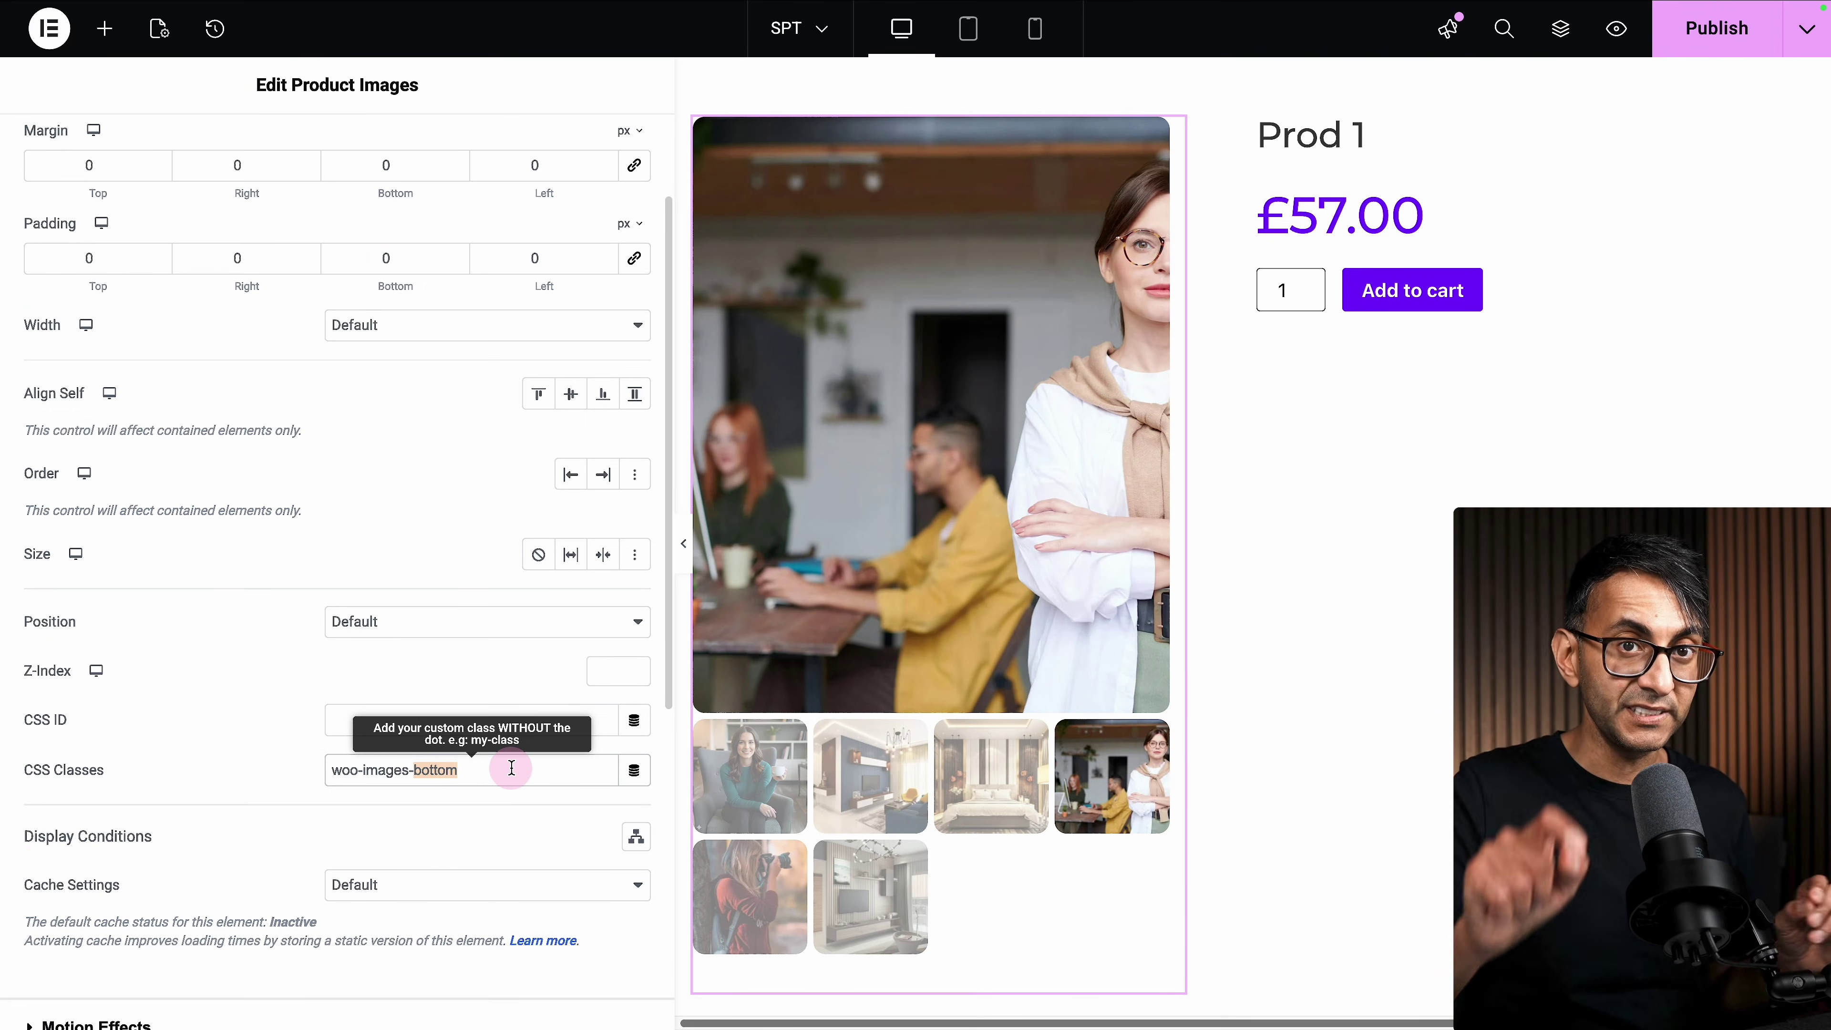
pyautogui.write('right')
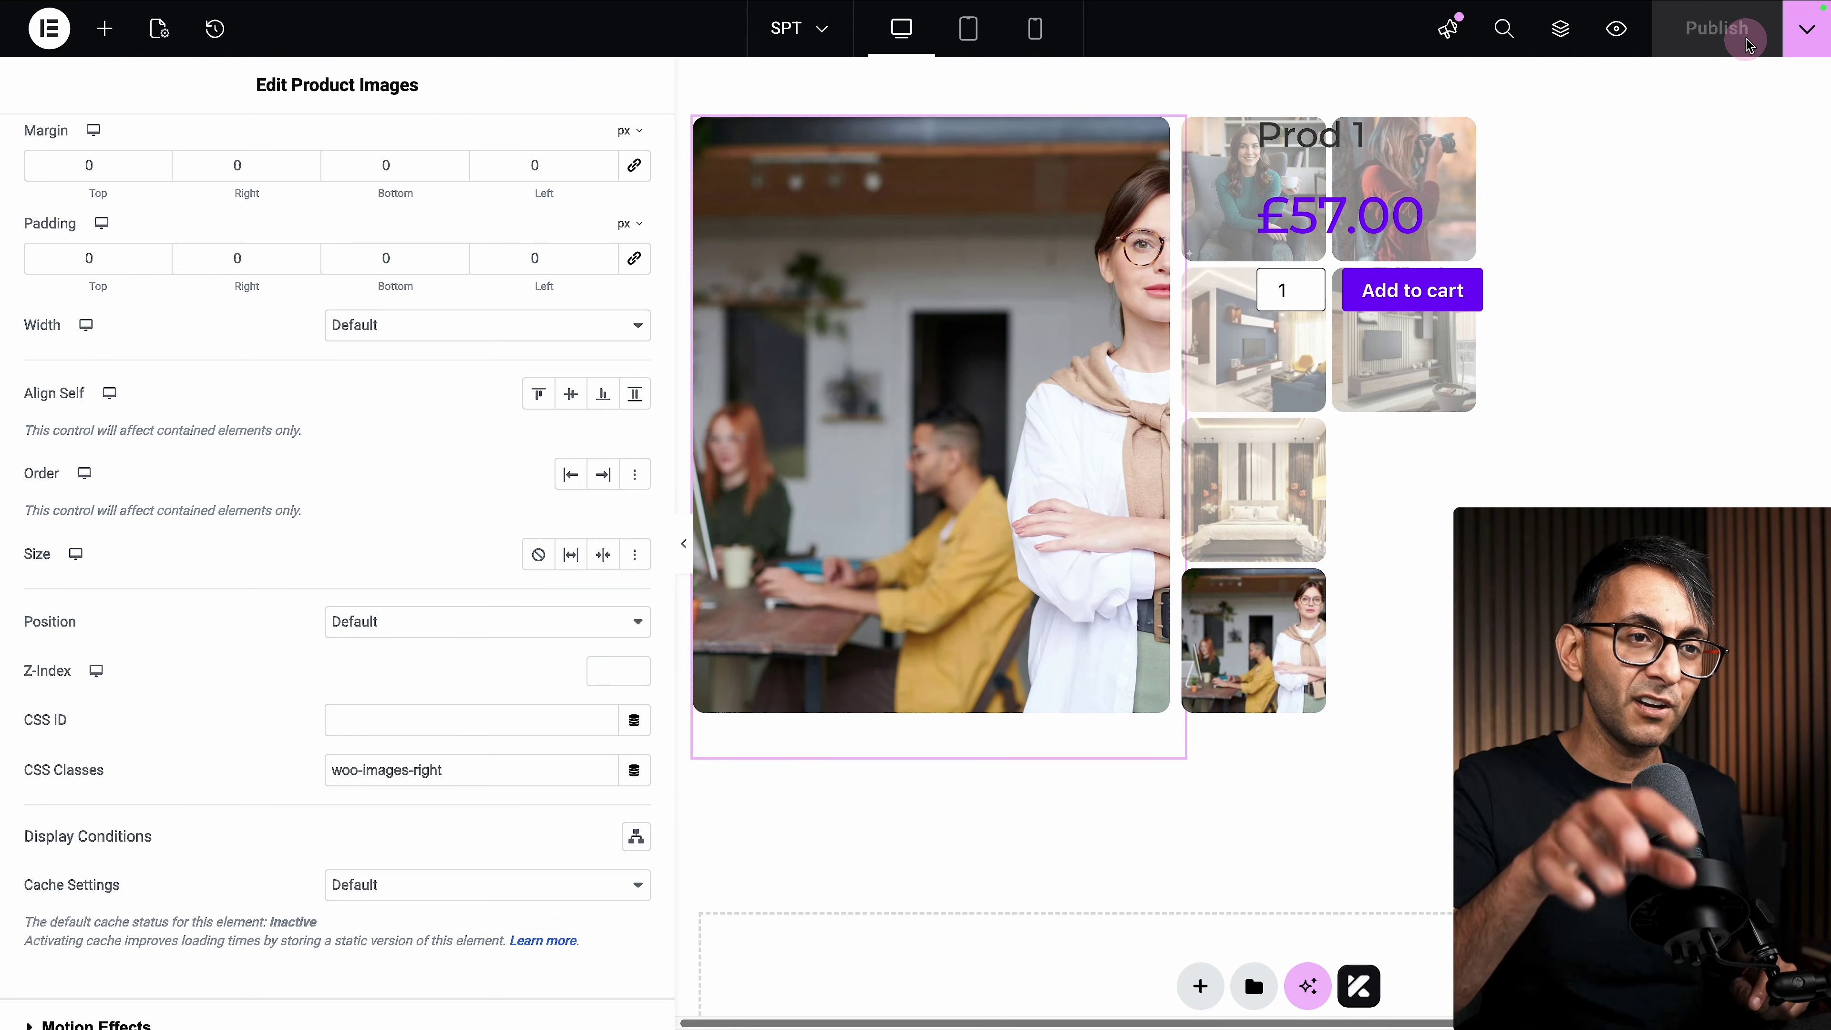
# Preview the desktop gallery with side thumbnails by switching between the bedroom, living room and photographer images.
pyautogui.hotkey('ctrl', 'p')
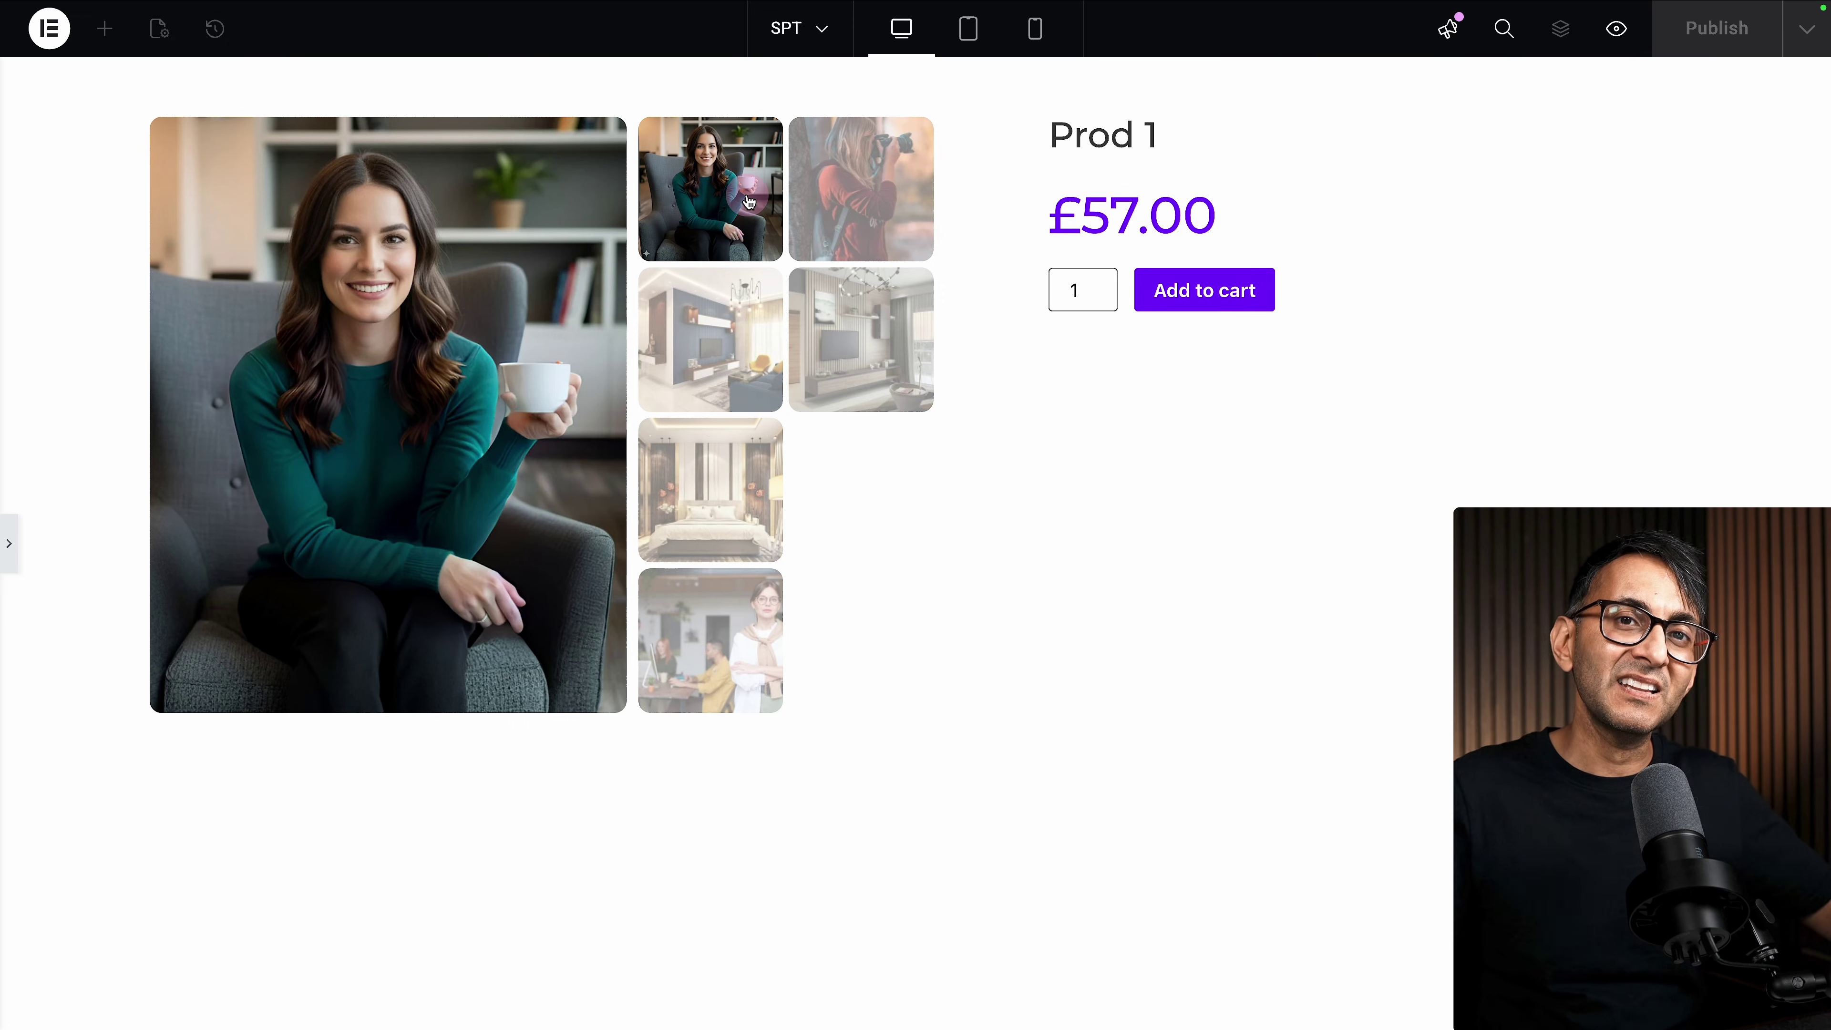
pyautogui.click(749, 461)
pyautogui.click(859, 360)
pyautogui.click(869, 186)
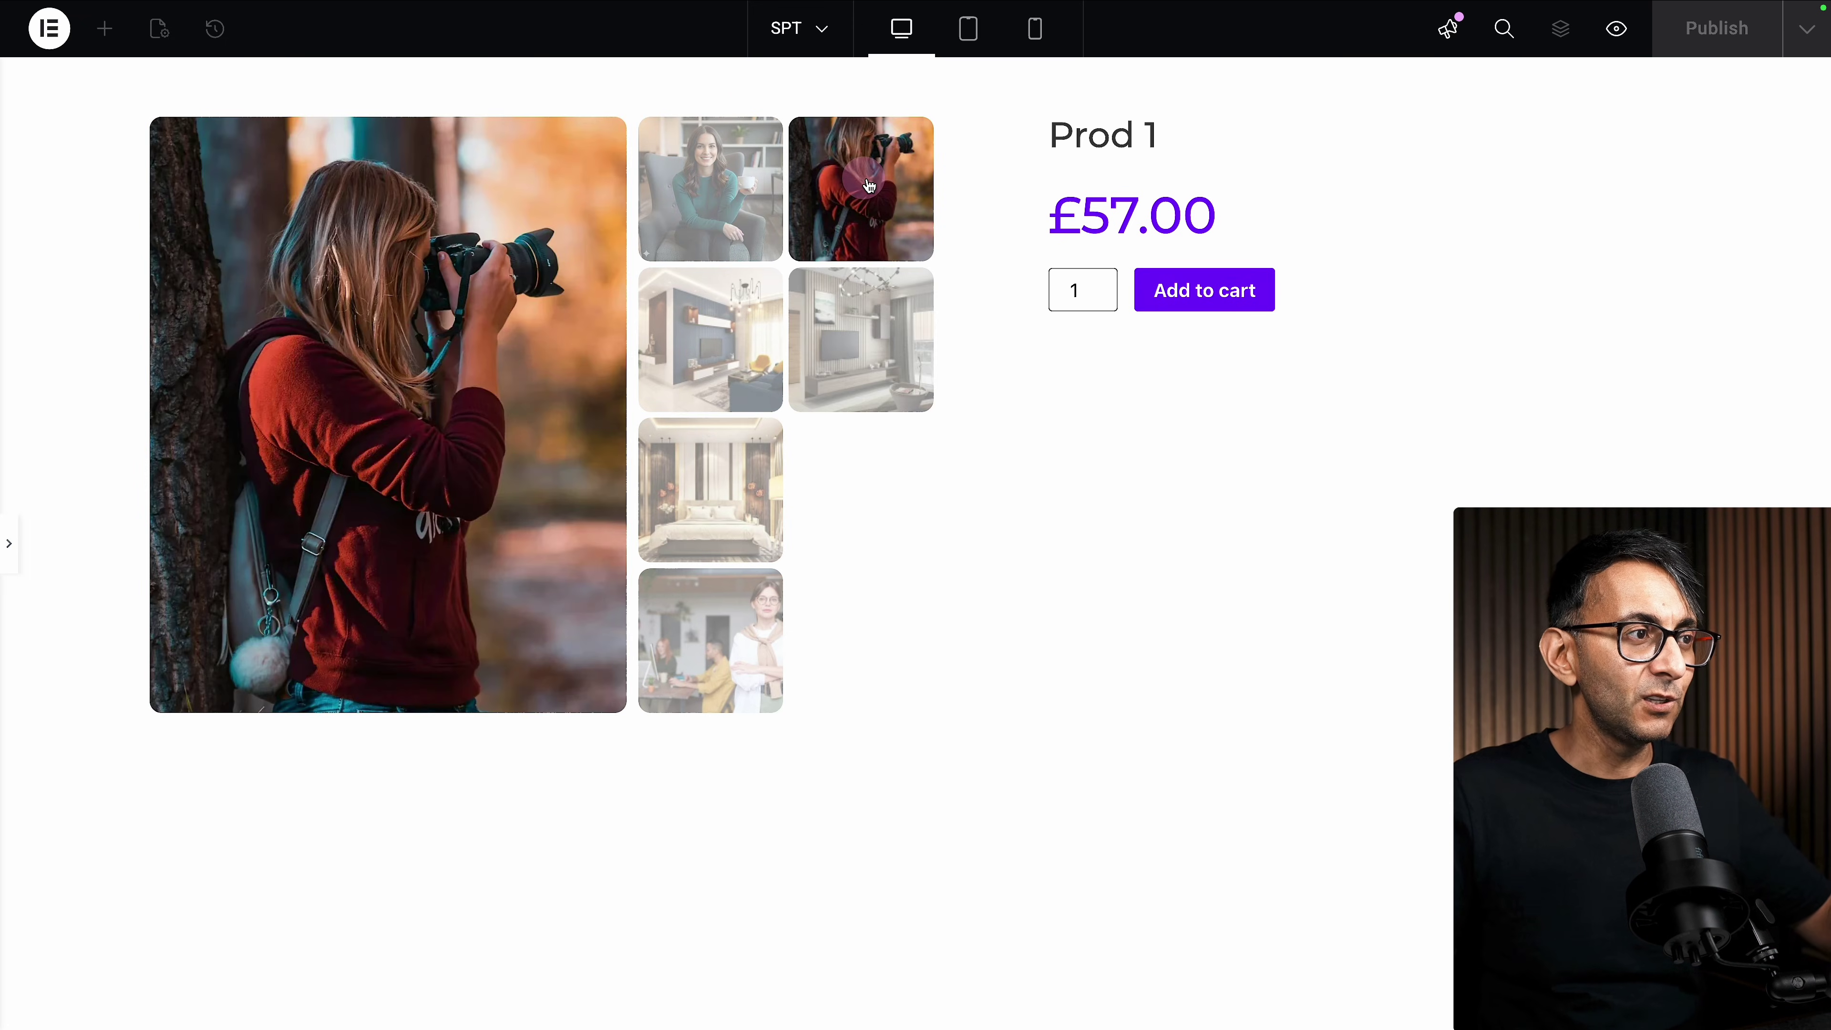
pyautogui.click(724, 342)
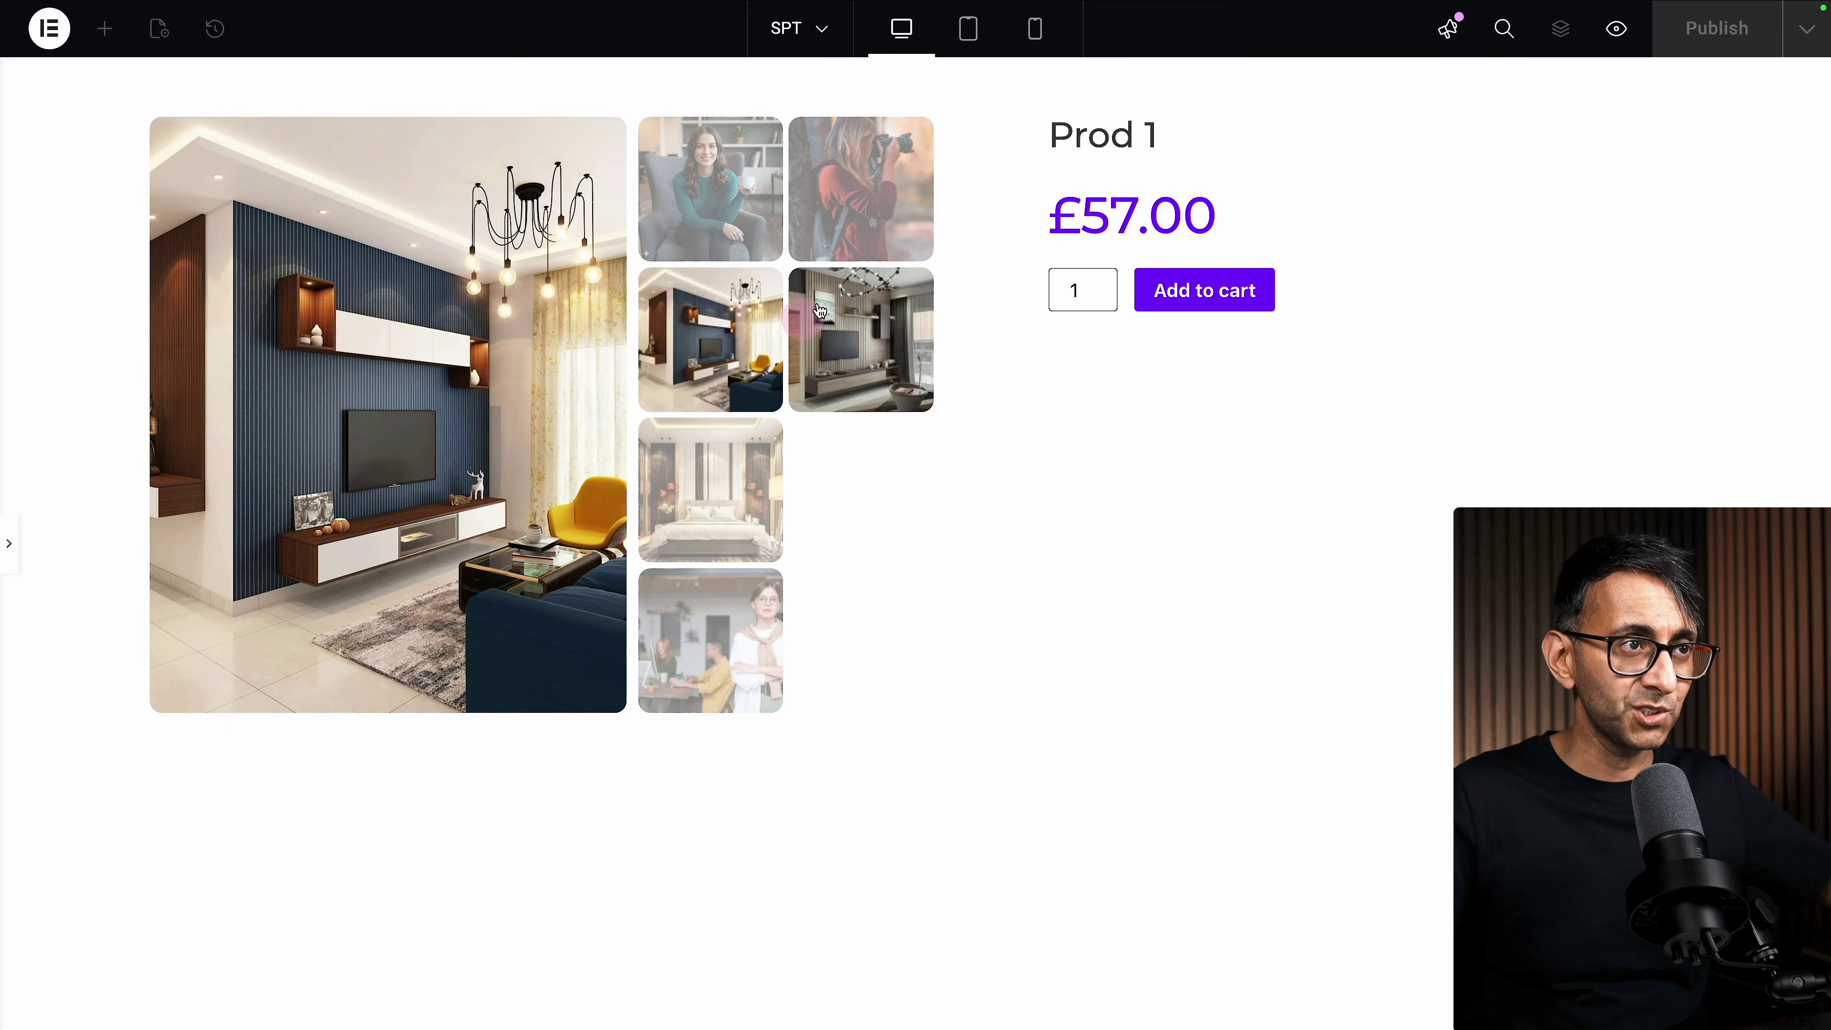
# Check the side-thumbnail layout in the tablet portrait view, including the bedroom and photographer images, and in the mobile portrait view.
pyautogui.click(979, 50)
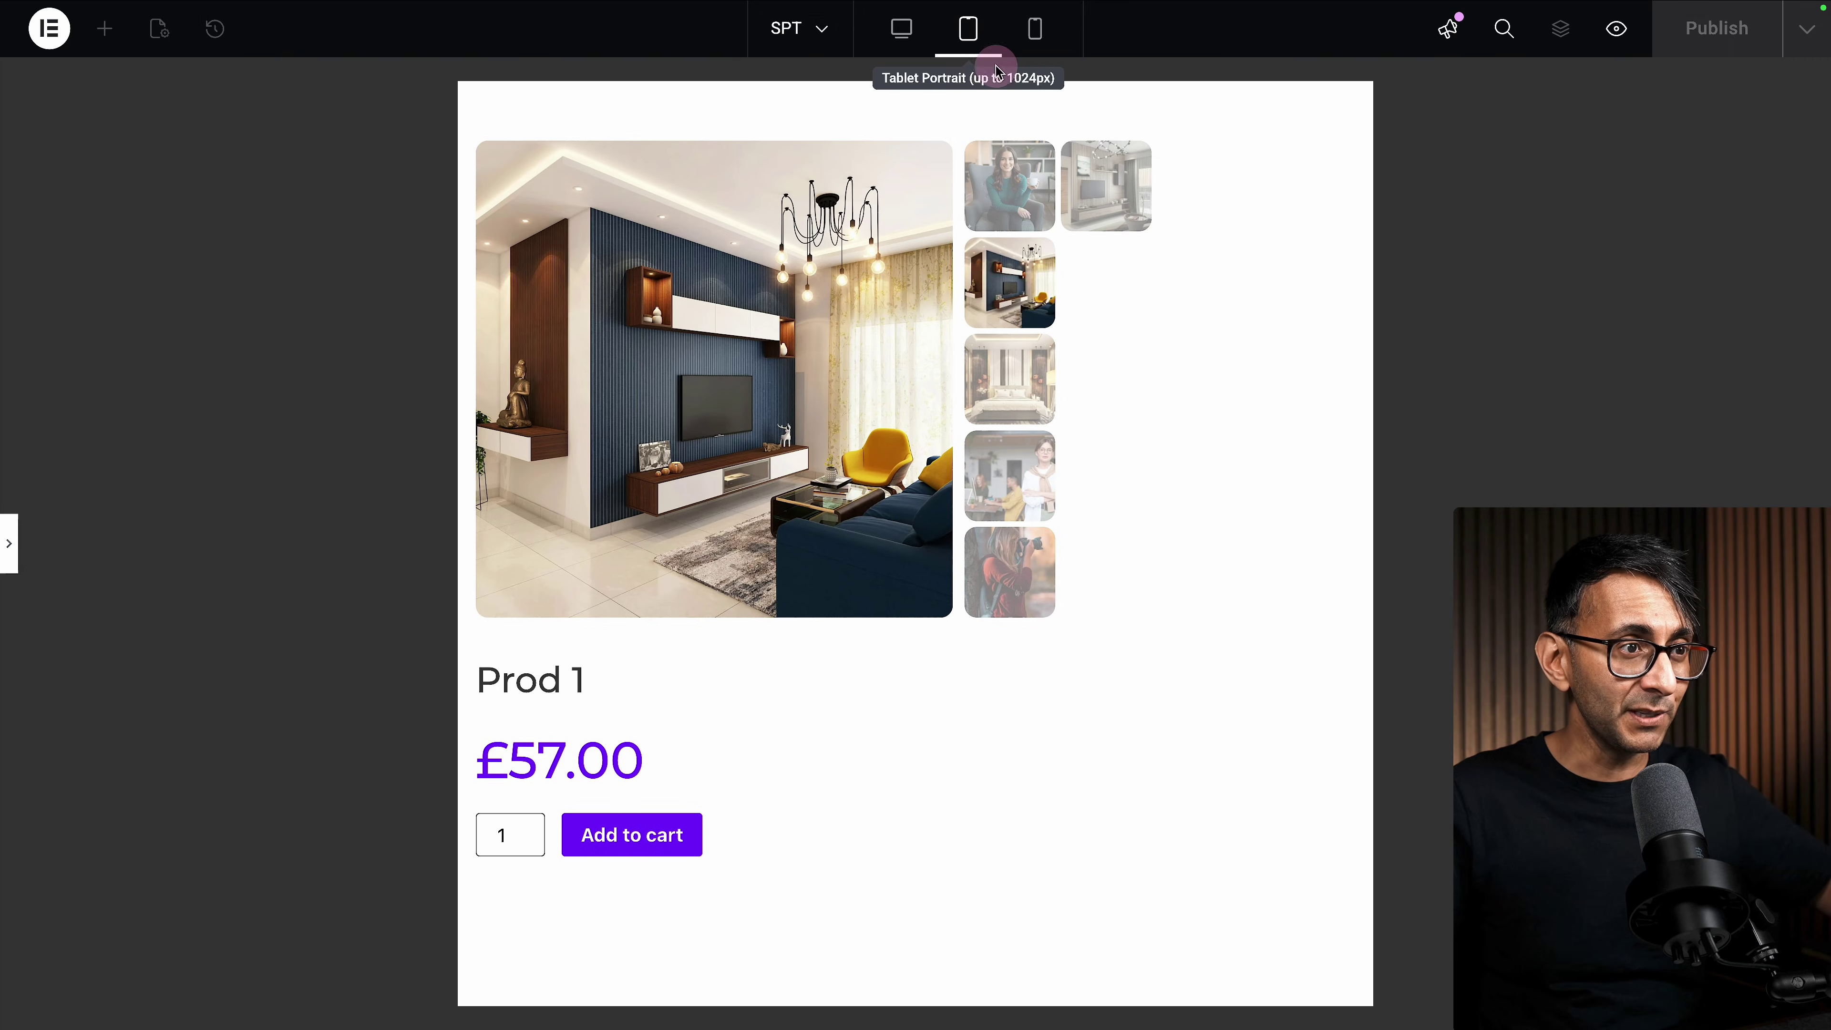
pyautogui.click(1040, 359)
pyautogui.click(1033, 571)
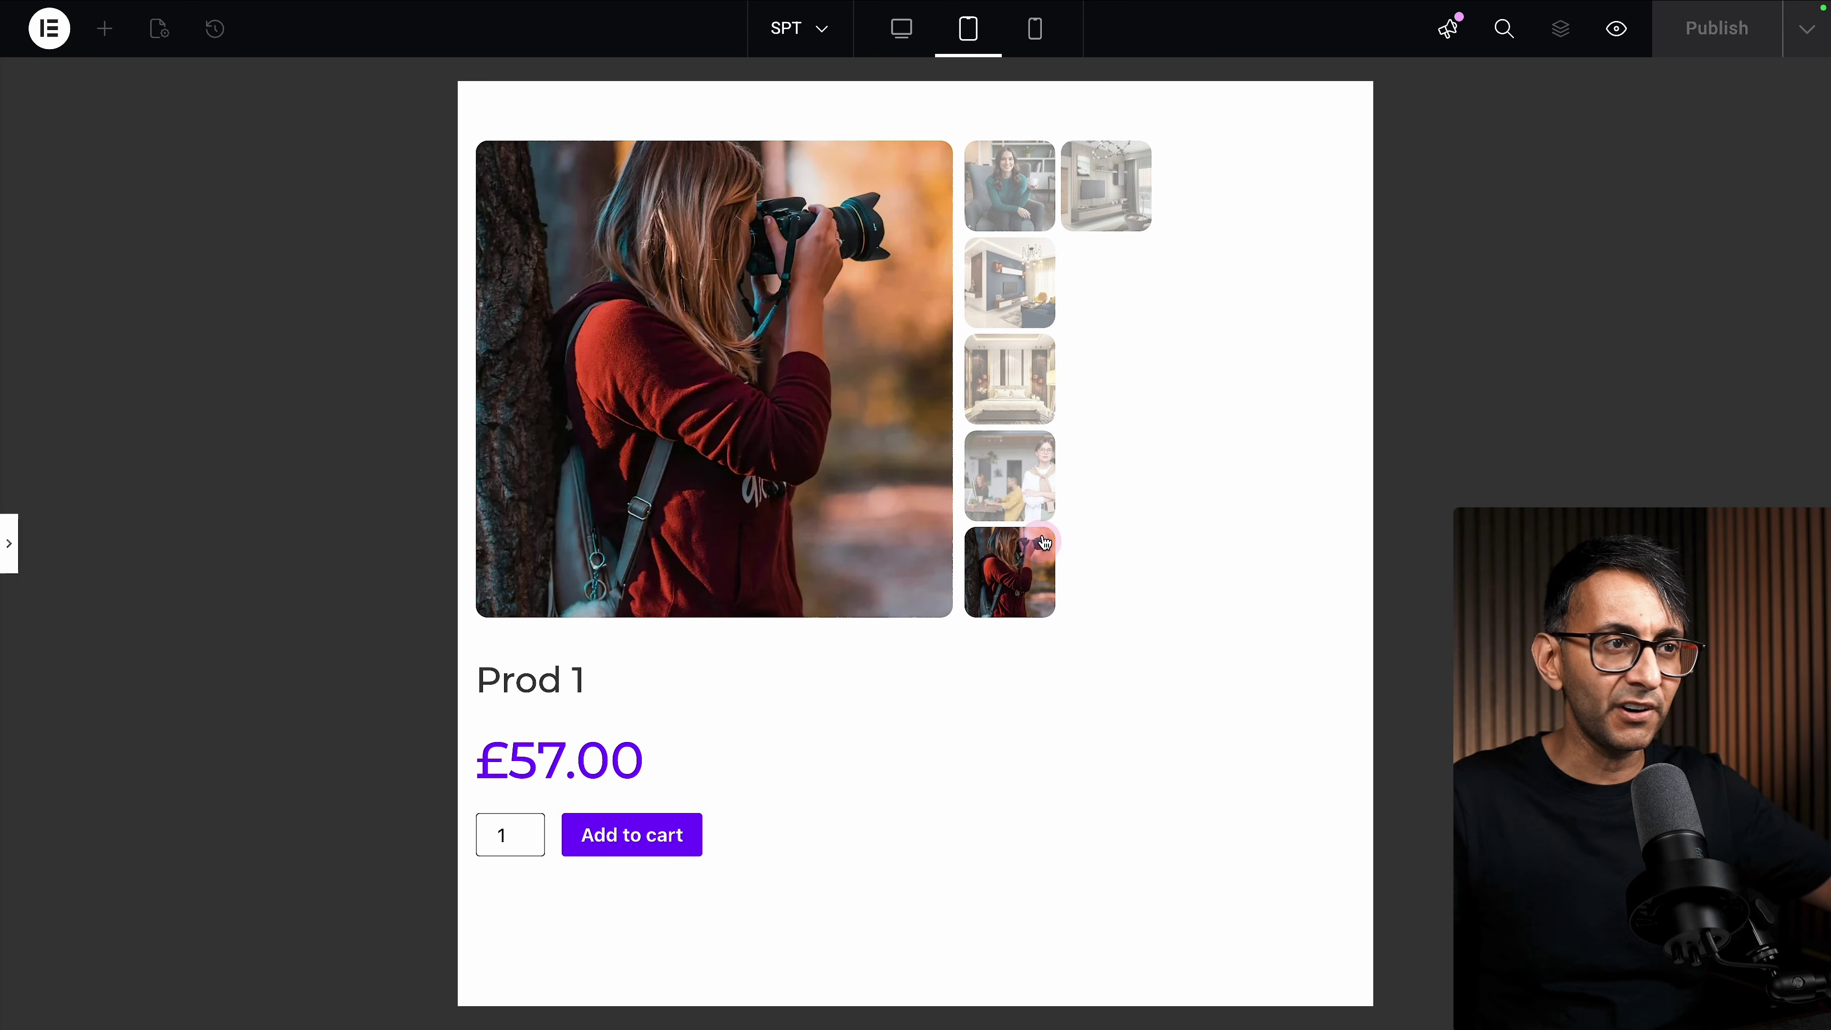
pyautogui.click(1042, 32)
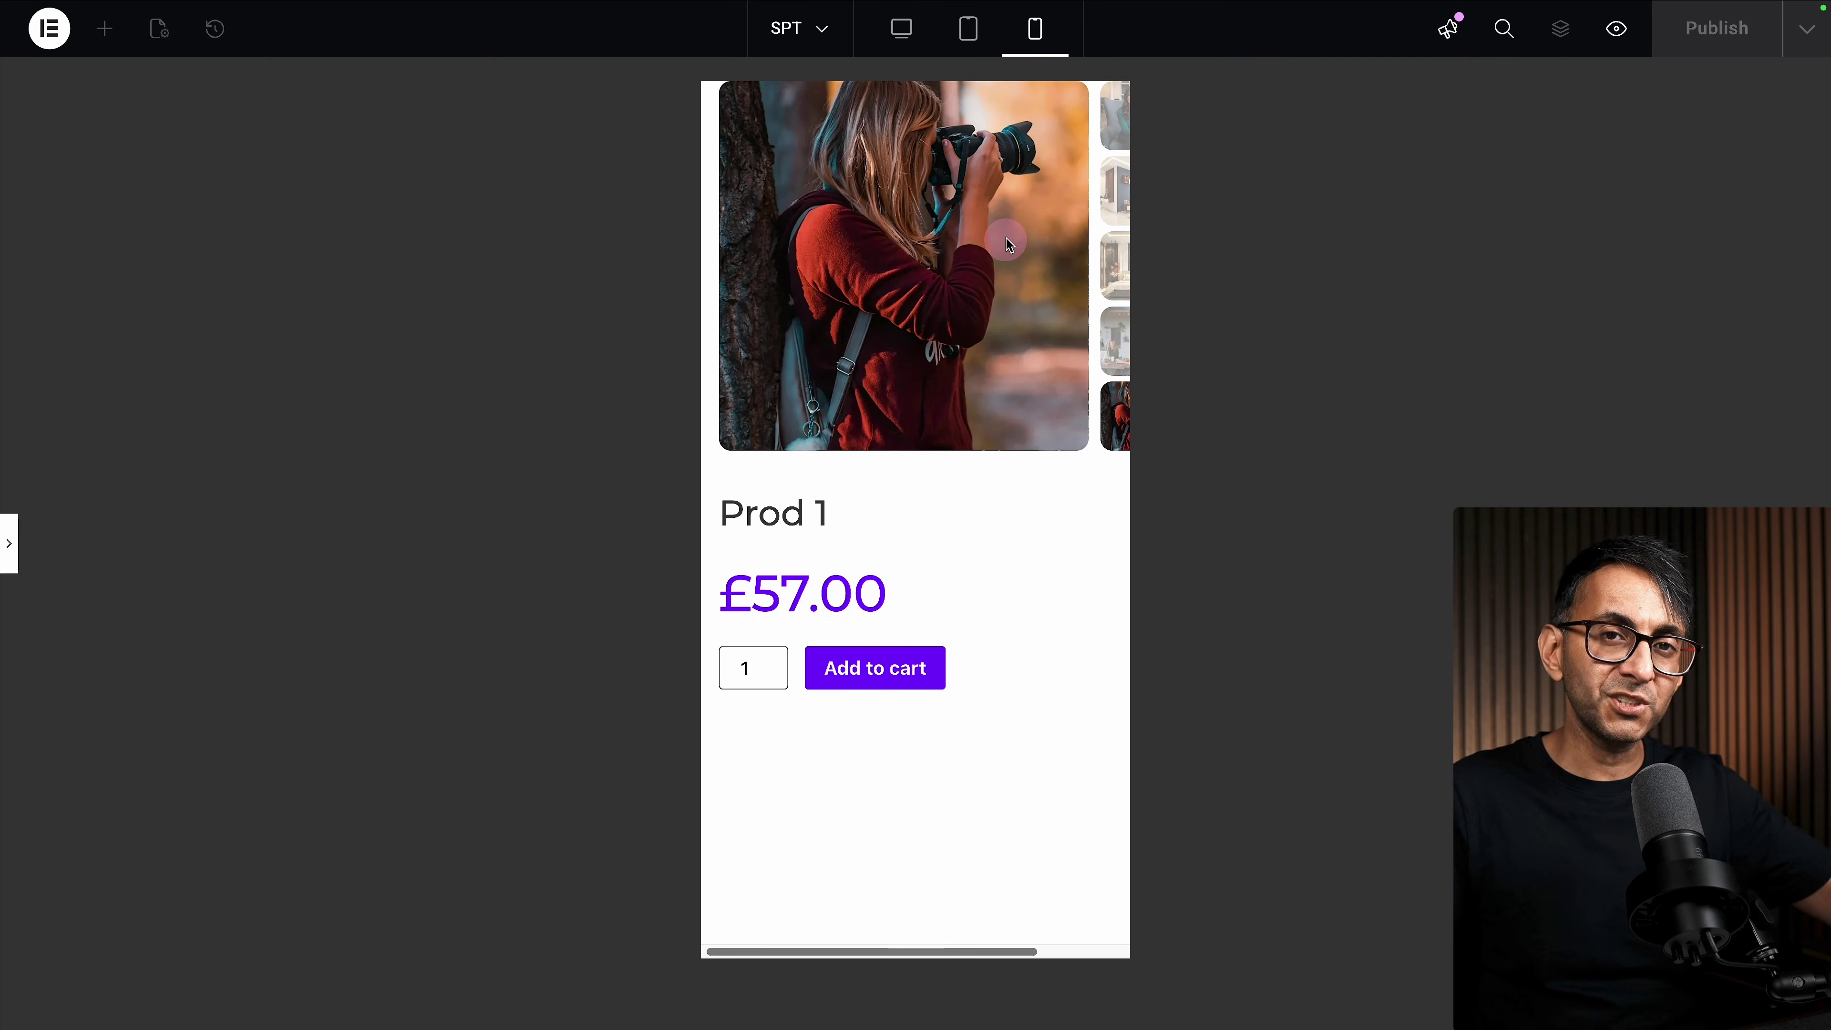
# Set --mobile-width and --mobile-height to 220px in the Product Images custom CSS.
pyautogui.click(351, 408)
pyautogui.click(12, 544)
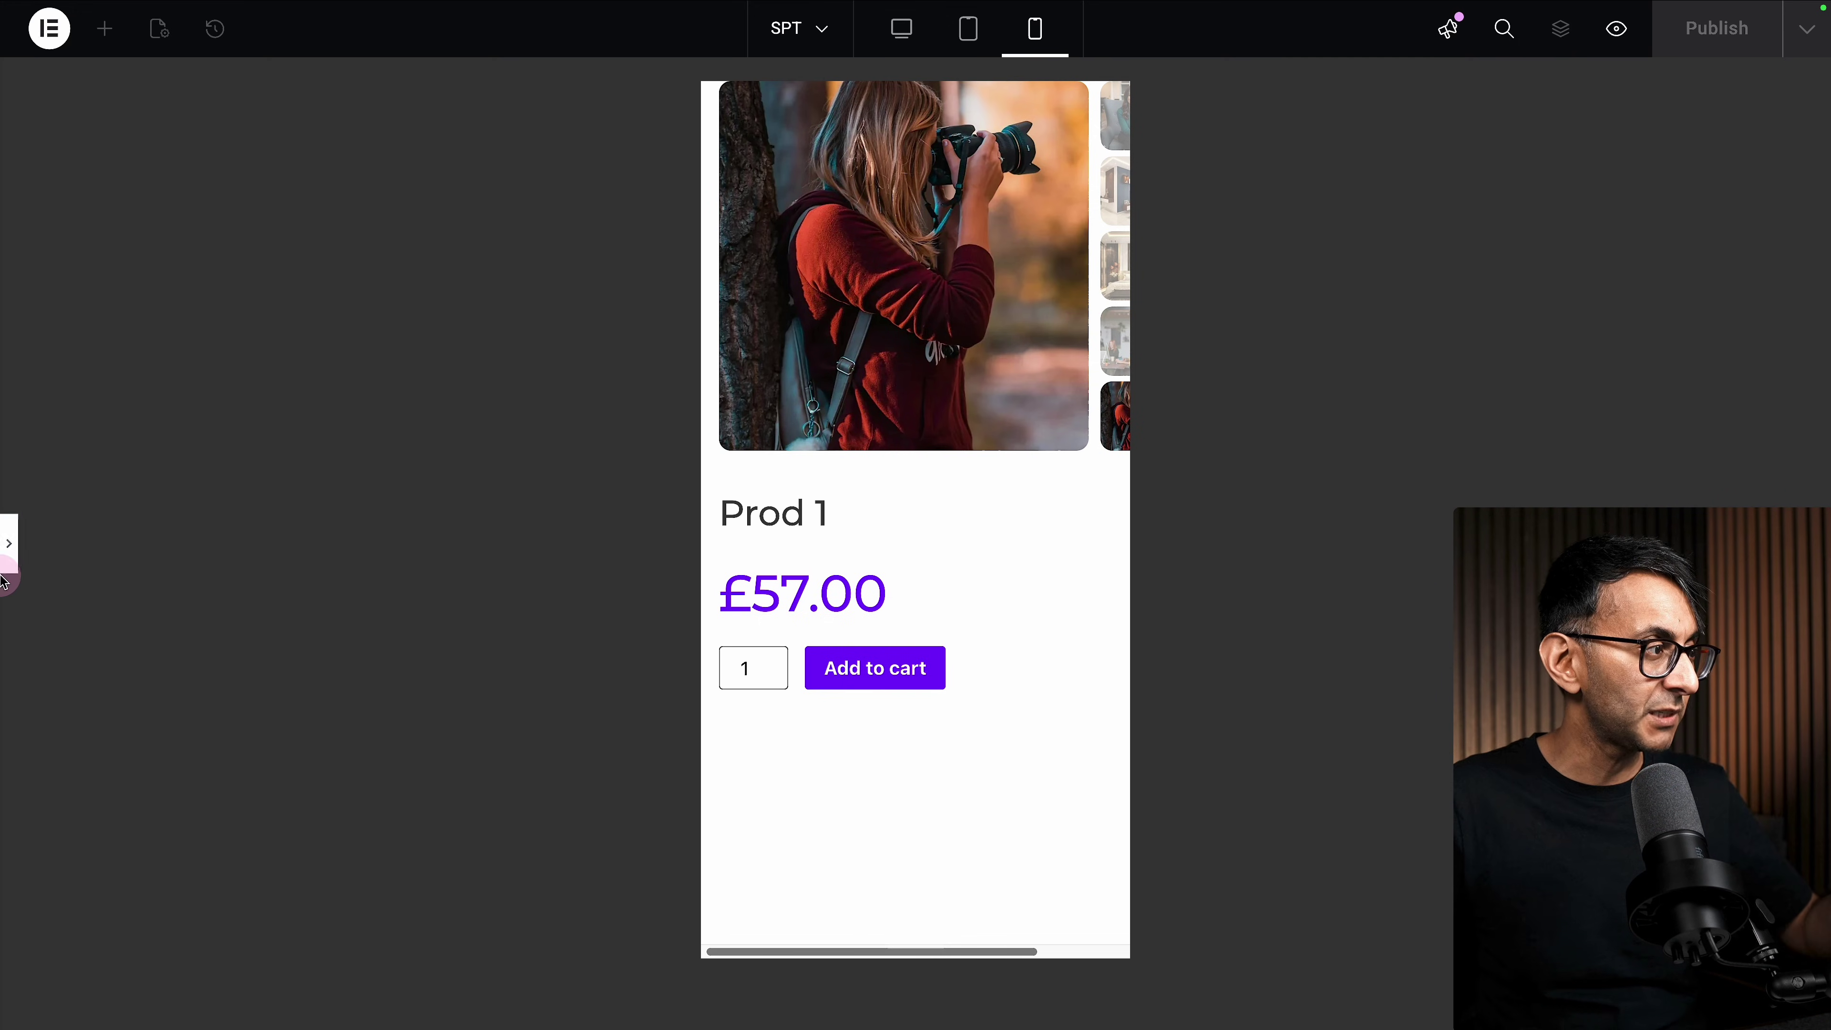
pyautogui.click(9, 561)
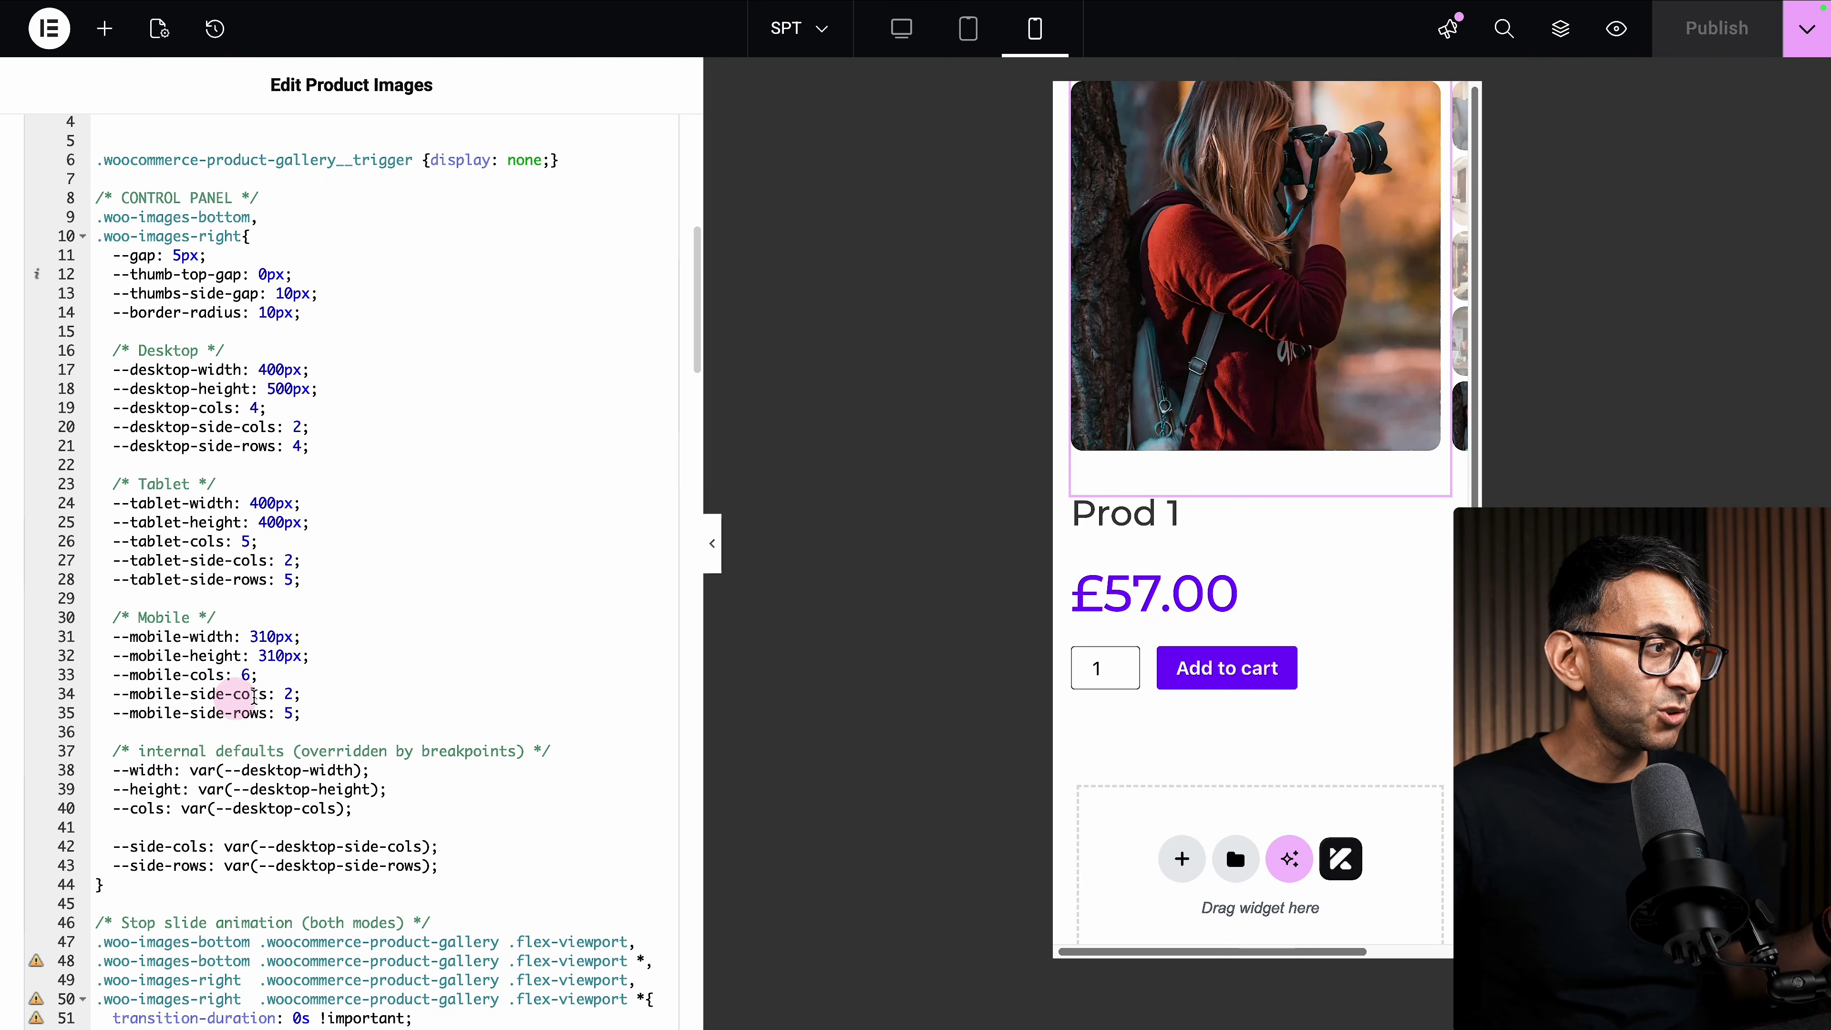
pyautogui.moveTo(317, 713); pyautogui.dragTo(294, 698)
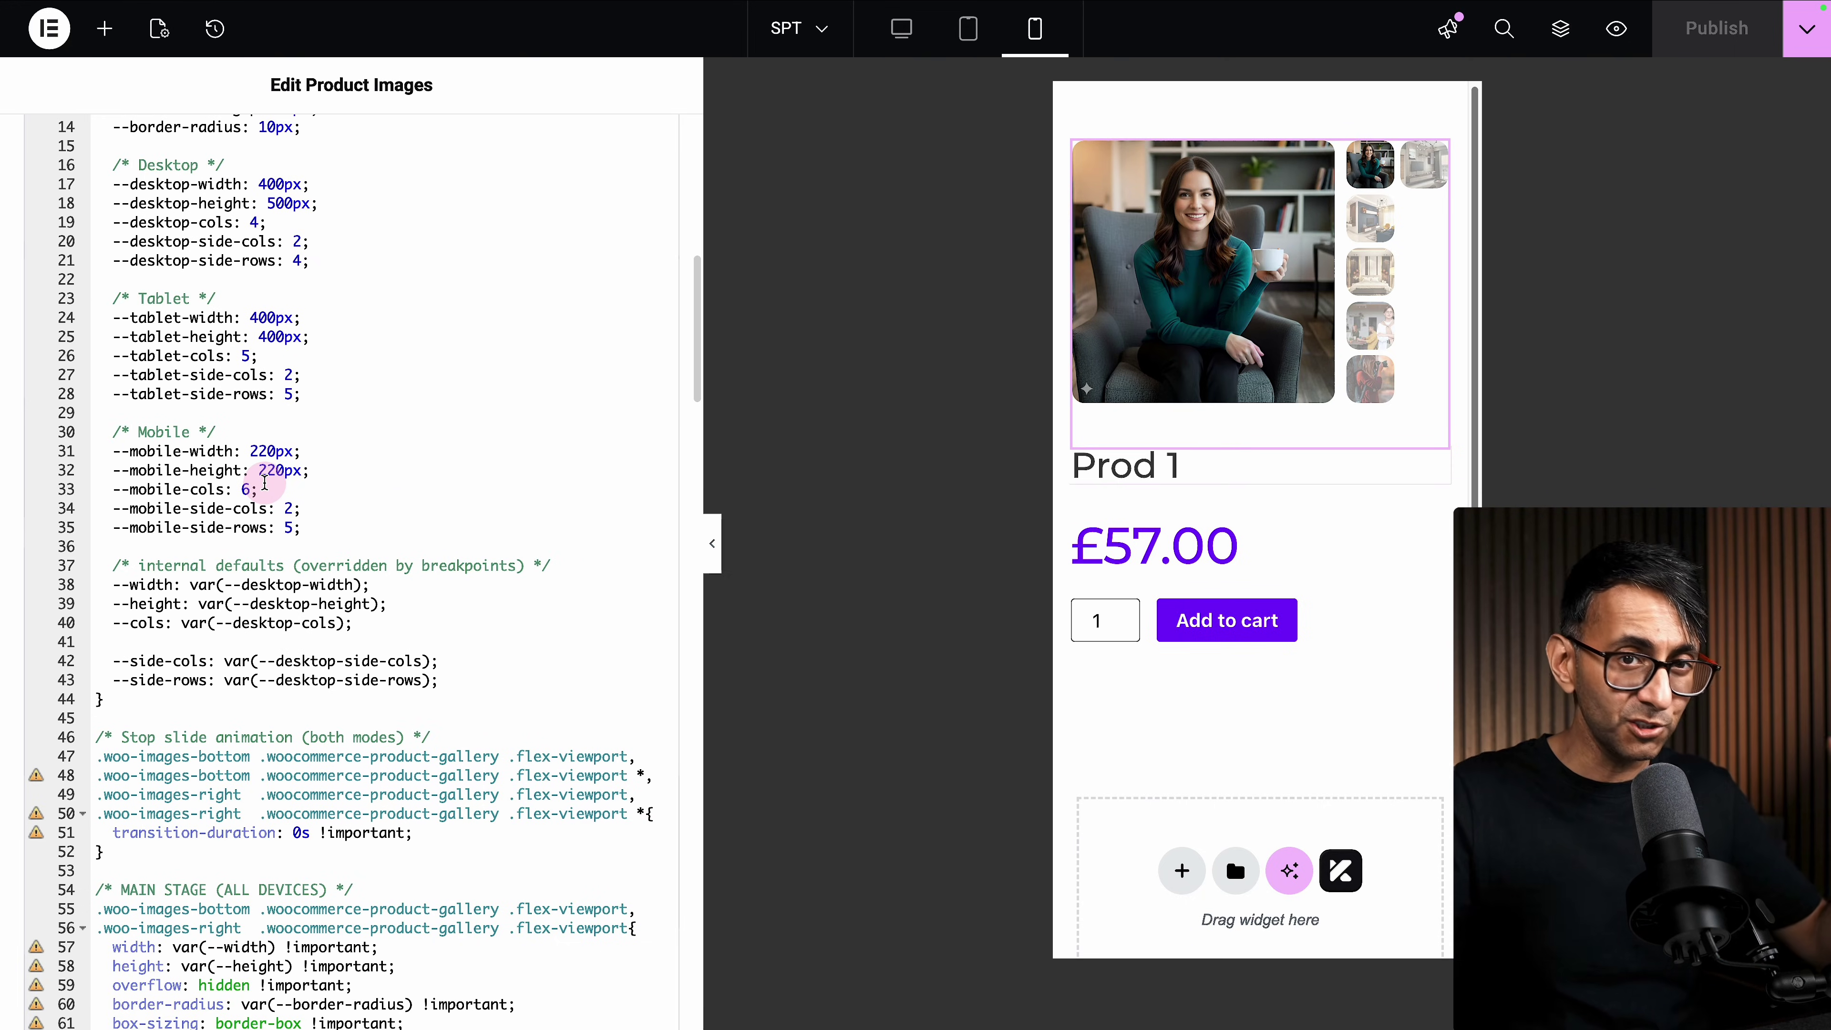
# Preview the side-thumbnail gallery without the editing panel in mobile and desktop views, showing the blue-walled living room image on desktop.
pyautogui.hotkey('ctrl', 'p')
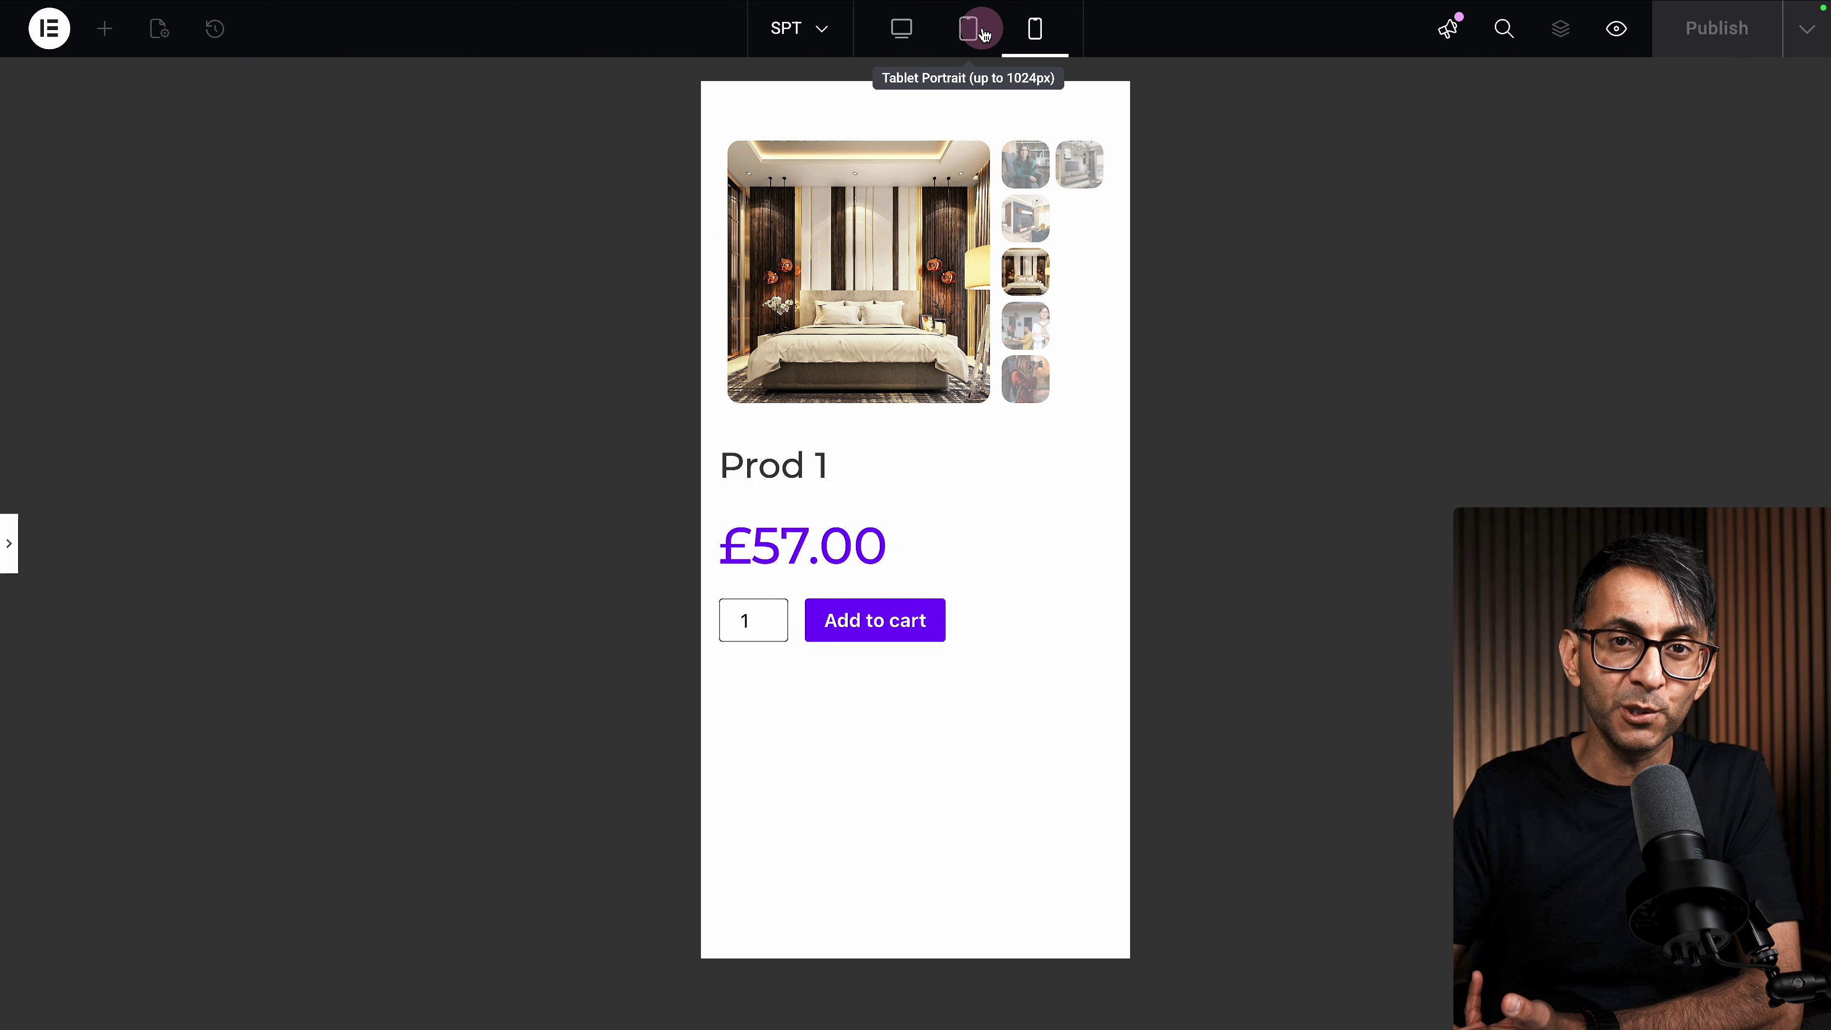
pyautogui.click(901, 28)
pyautogui.click(734, 402)
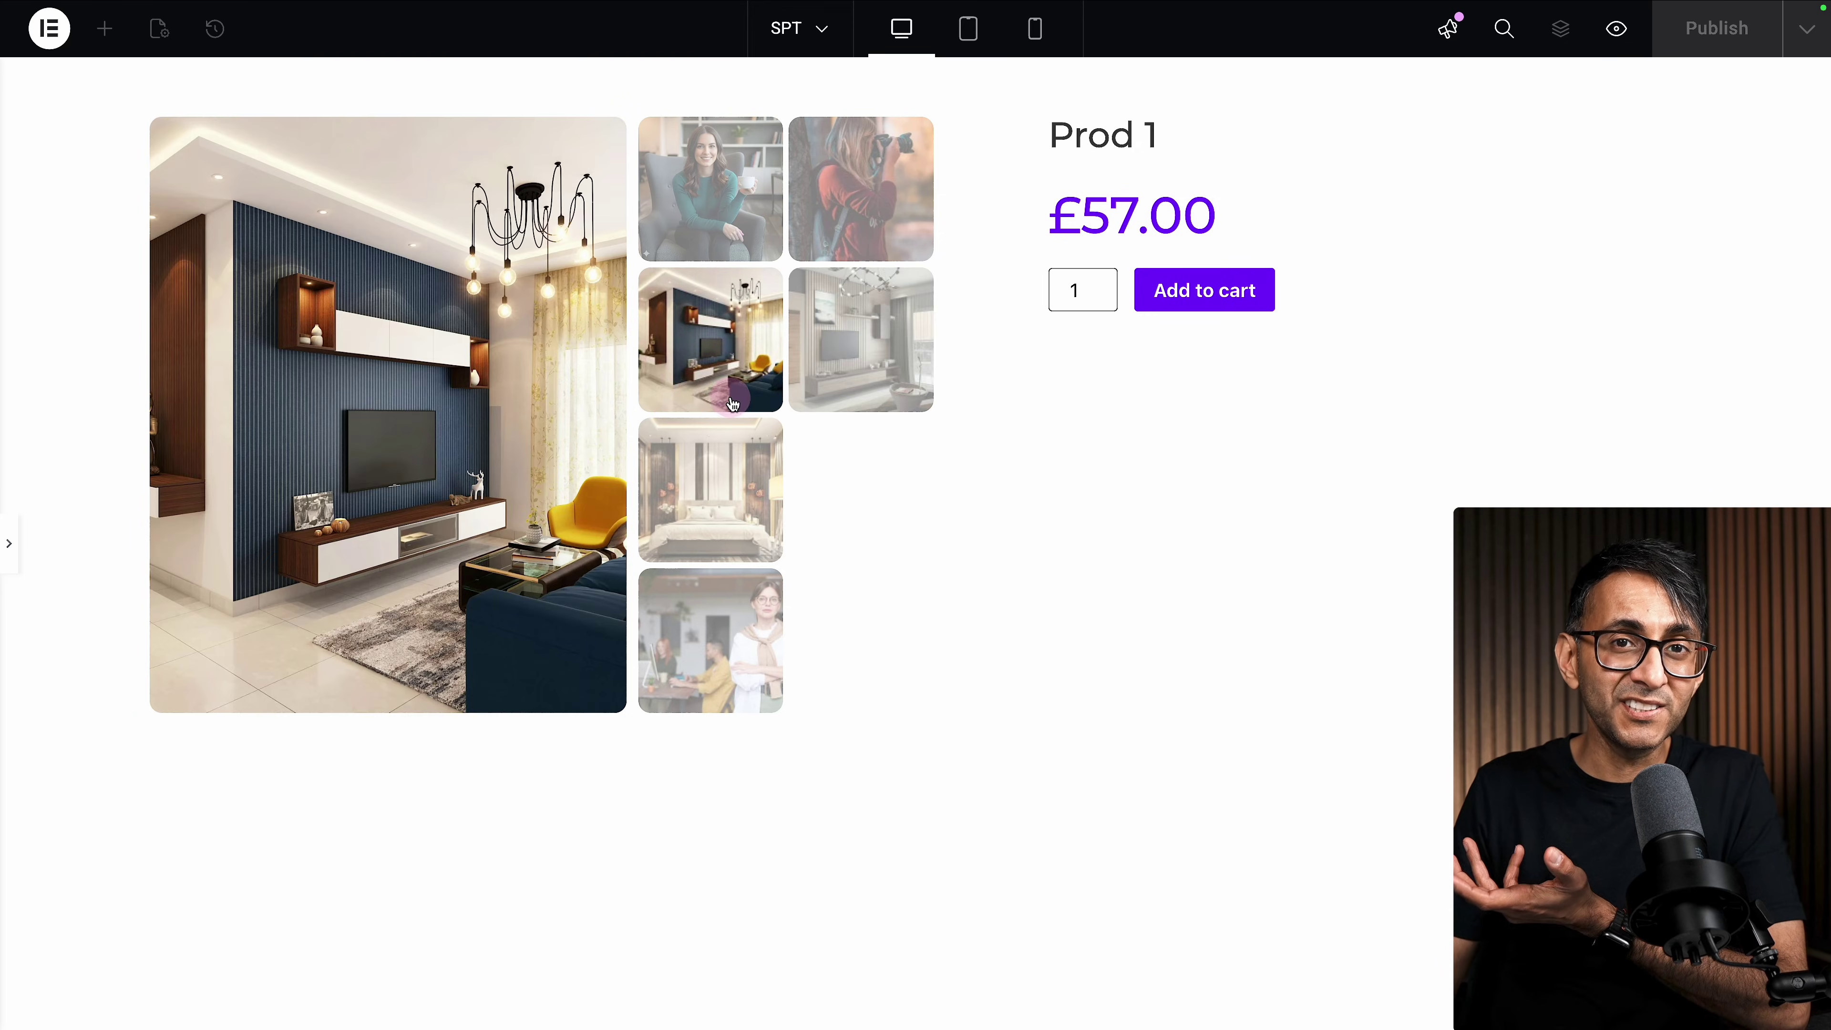